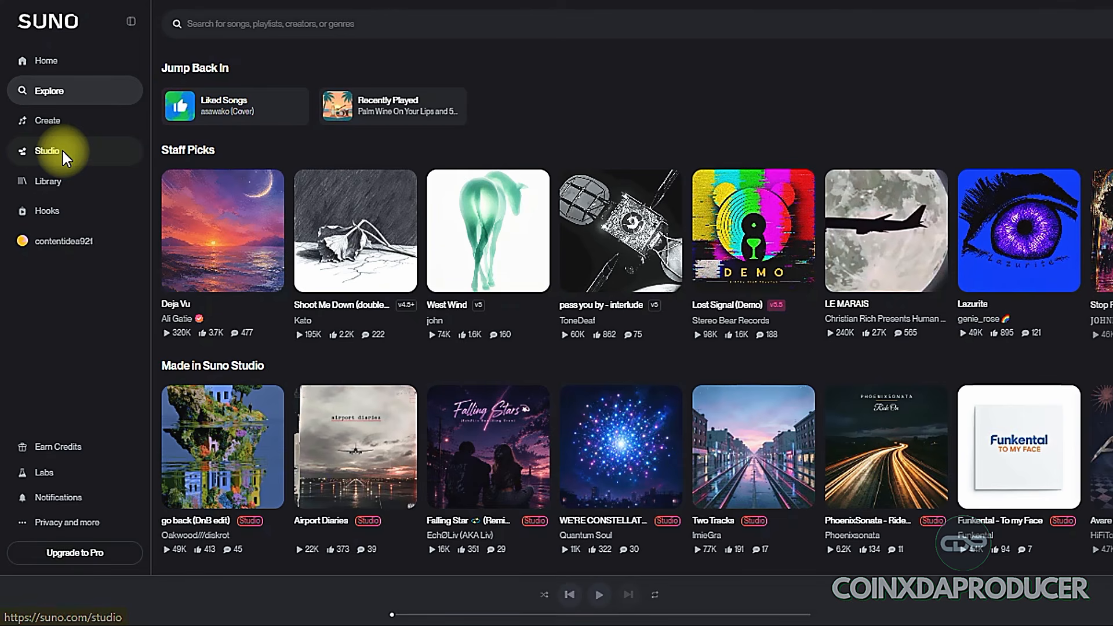
Open Studio, add a MIDI track to the project and play a few notes on the on-screen keyboard.
{"action": "left_click", "coordinate": [48, 151]}
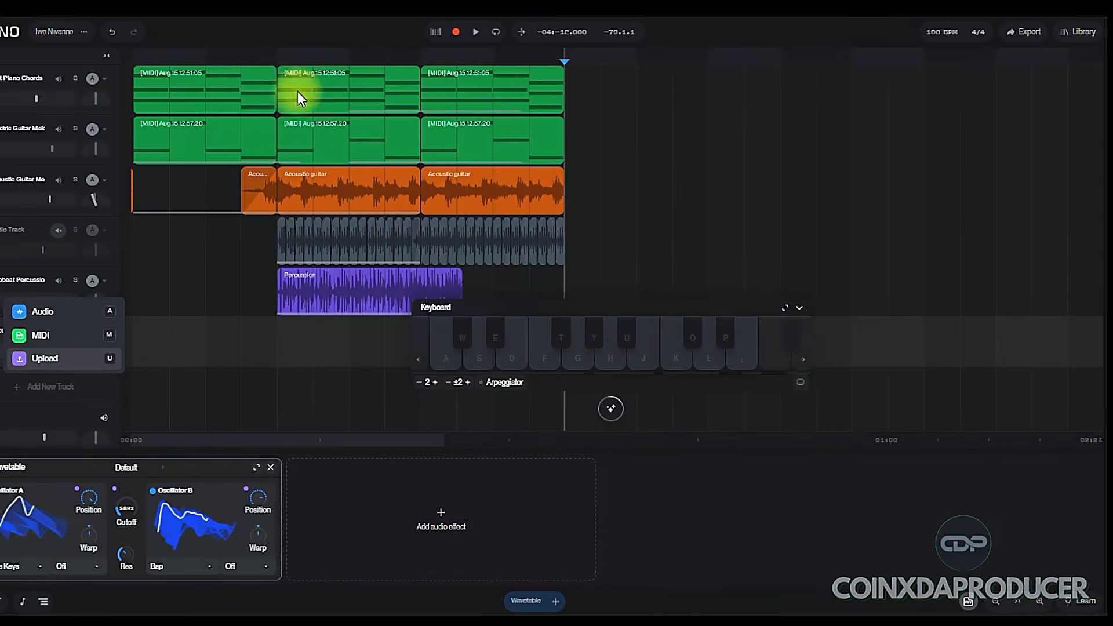
{"action": "key", "text": "m"}
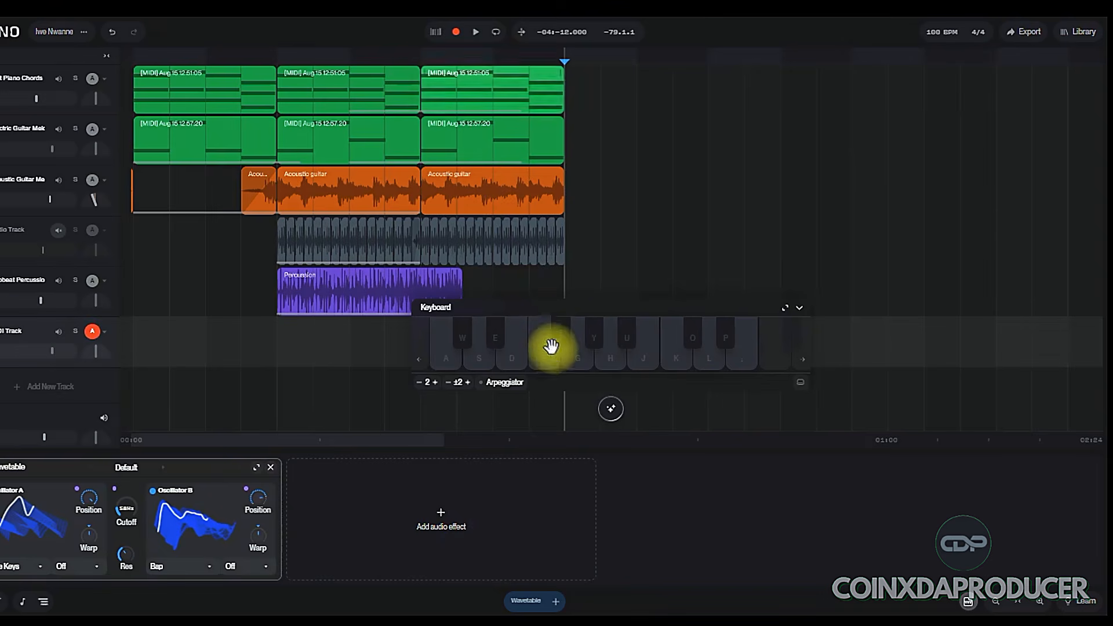
{"action": "key", "text": "d"}
{"action": "key", "text": "j"}
{"action": "key", "text": "d"}
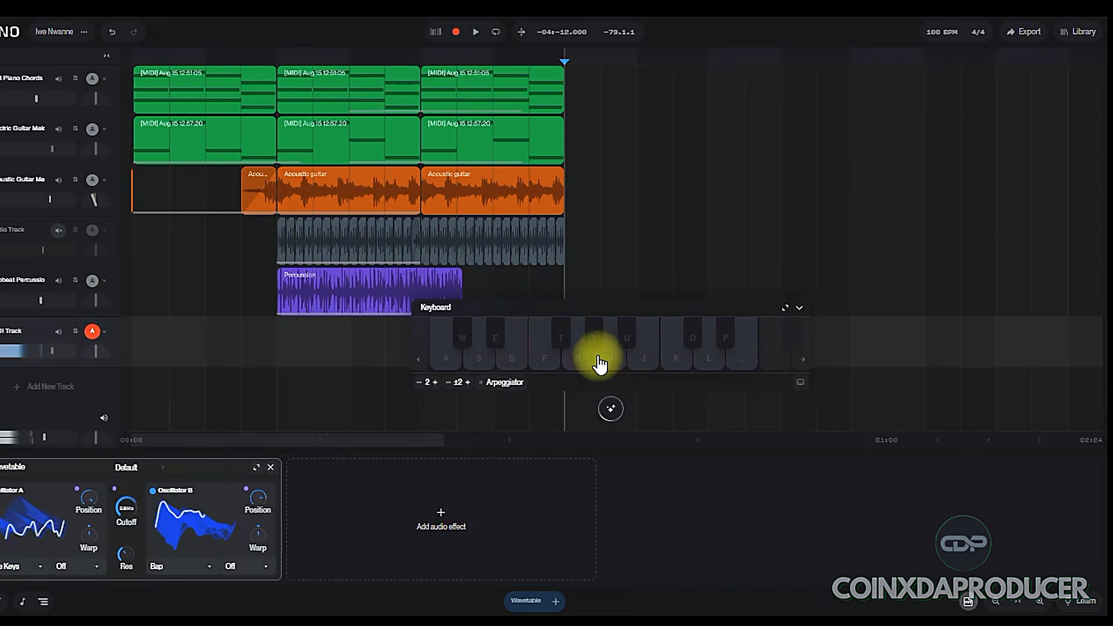
Open the first Soft Piano Chords clip in the note editor and select individual notes of its opening chord.
{"action": "double_click", "coordinate": [223, 74]}
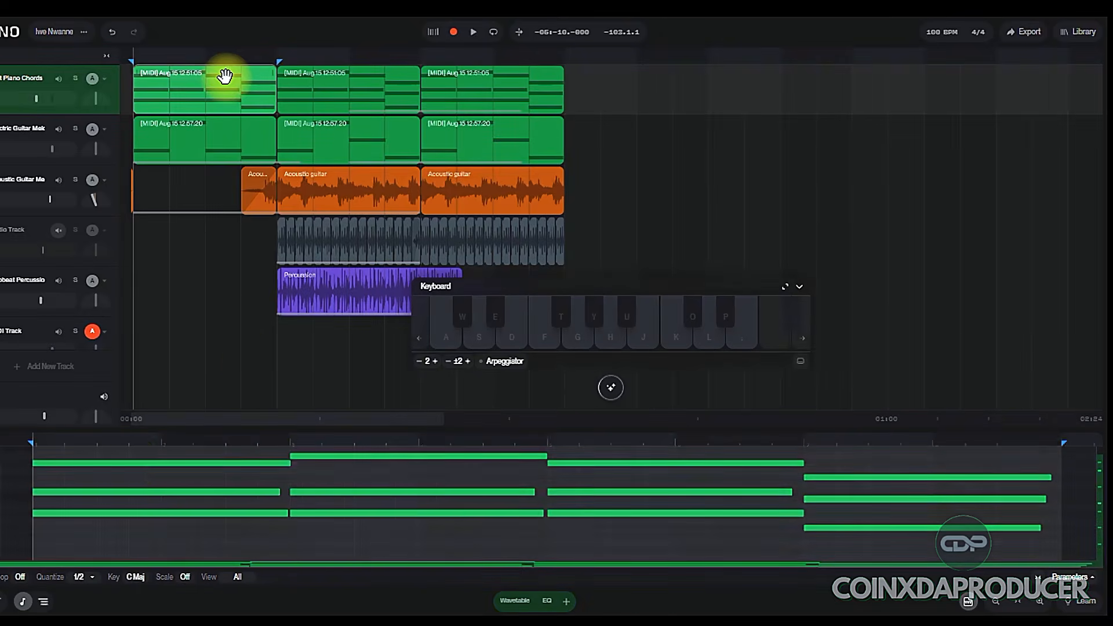
{"action": "left_click", "coordinate": [132, 466]}
{"action": "left_click", "coordinate": [134, 492]}
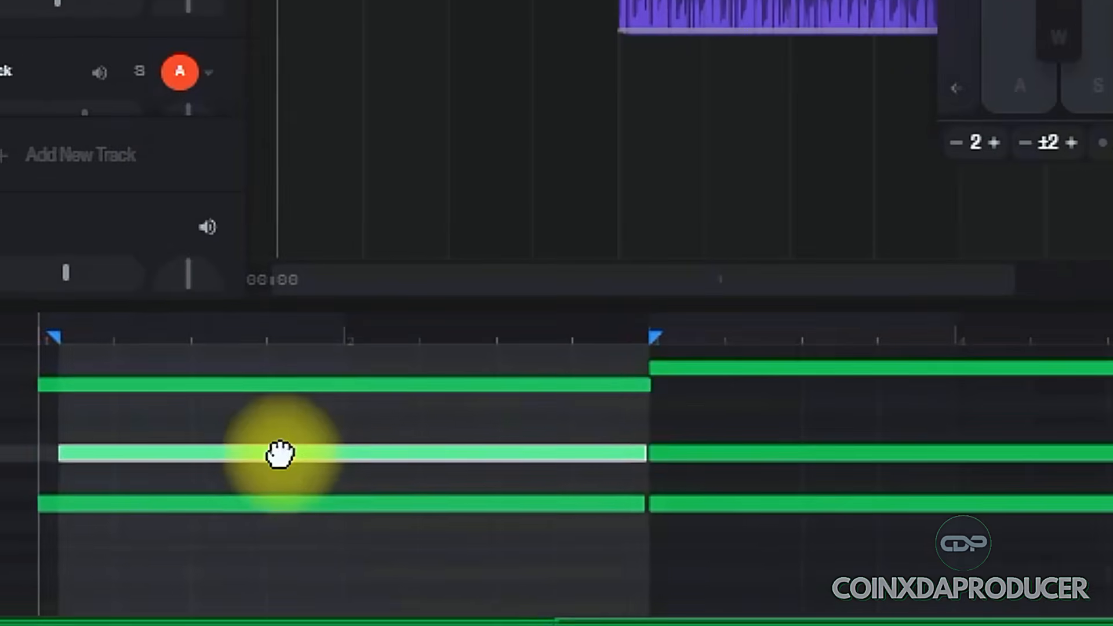
{"action": "mouse_move", "coordinate": [269, 501]}
{"action": "left_mouse_down"}
{"action": "mouse_move", "coordinate": [256, 532]}
{"action": "mouse_move", "coordinate": [258, 510]}
{"action": "left_mouse_up"}
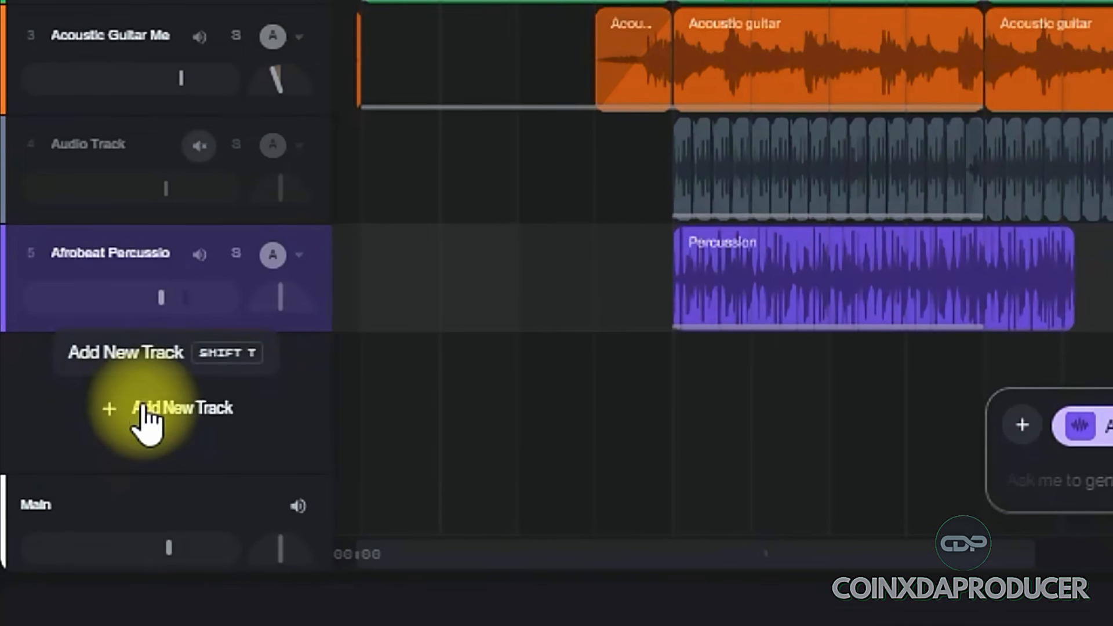
Add a new MIDI track below the Afrobeat Percussion track.
{"action": "left_click", "coordinate": [133, 406]}
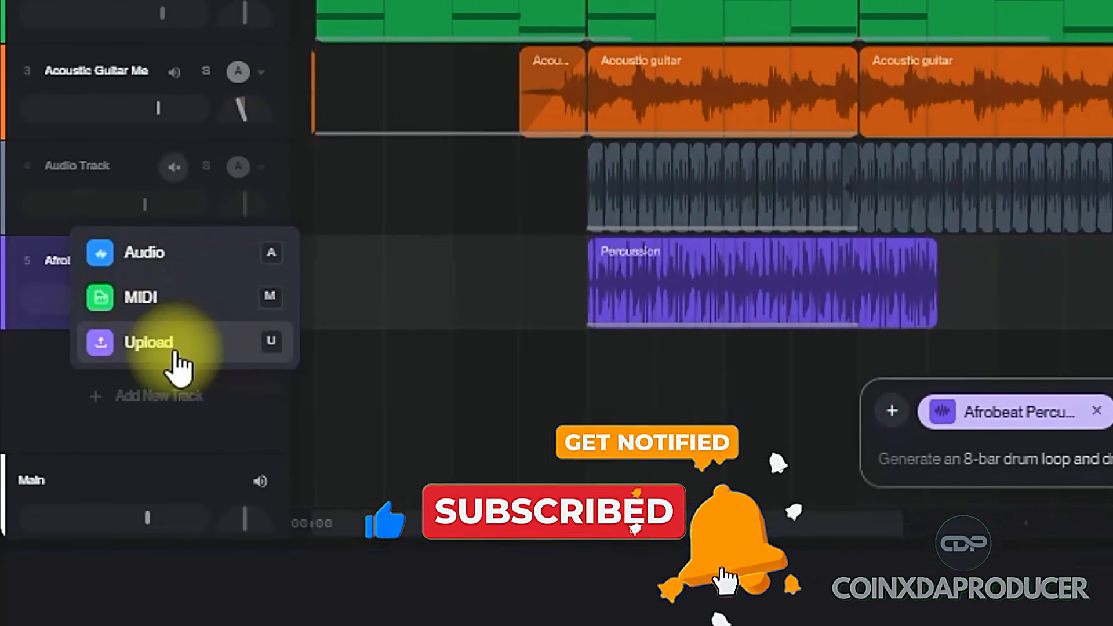
{"action": "left_click", "coordinate": [145, 579]}
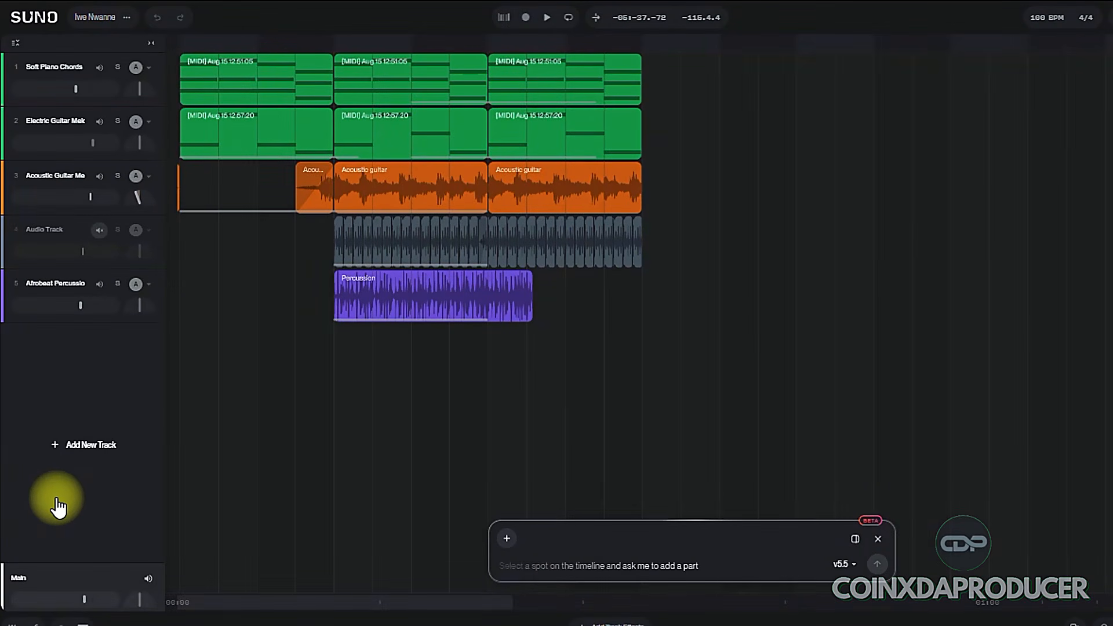
{"action": "left_click", "coordinate": [75, 444]}
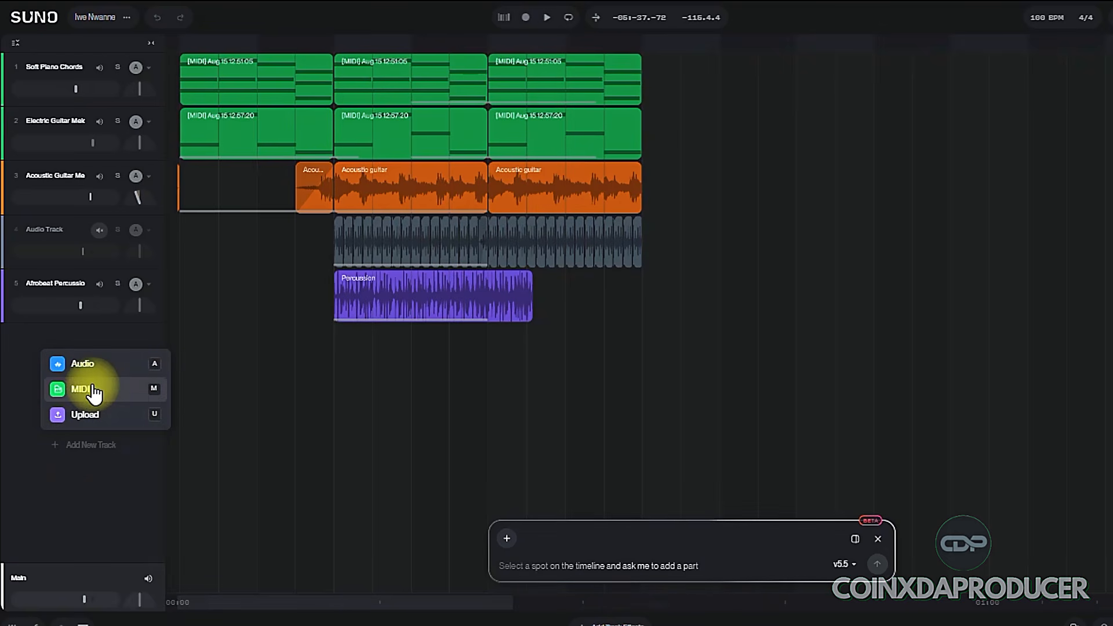
{"action": "left_click", "coordinate": [92, 393]}
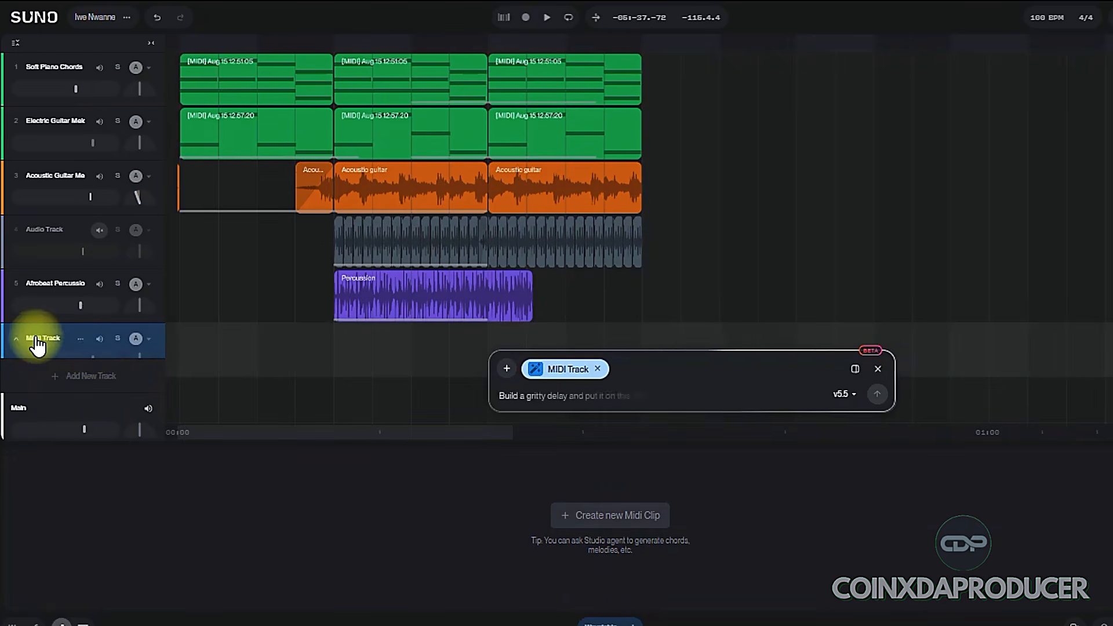
Open the new MIDI track's Wavetable synth in its expanded view and browse its preset list.
{"action": "left_click", "coordinate": [39, 343]}
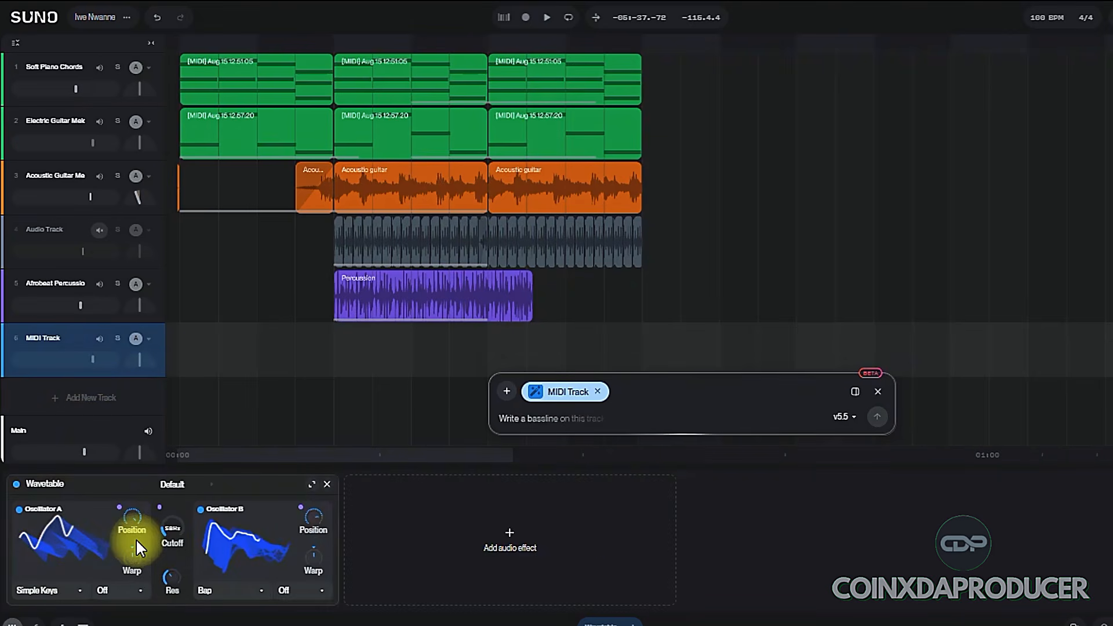
{"action": "left_click", "coordinate": [312, 483]}
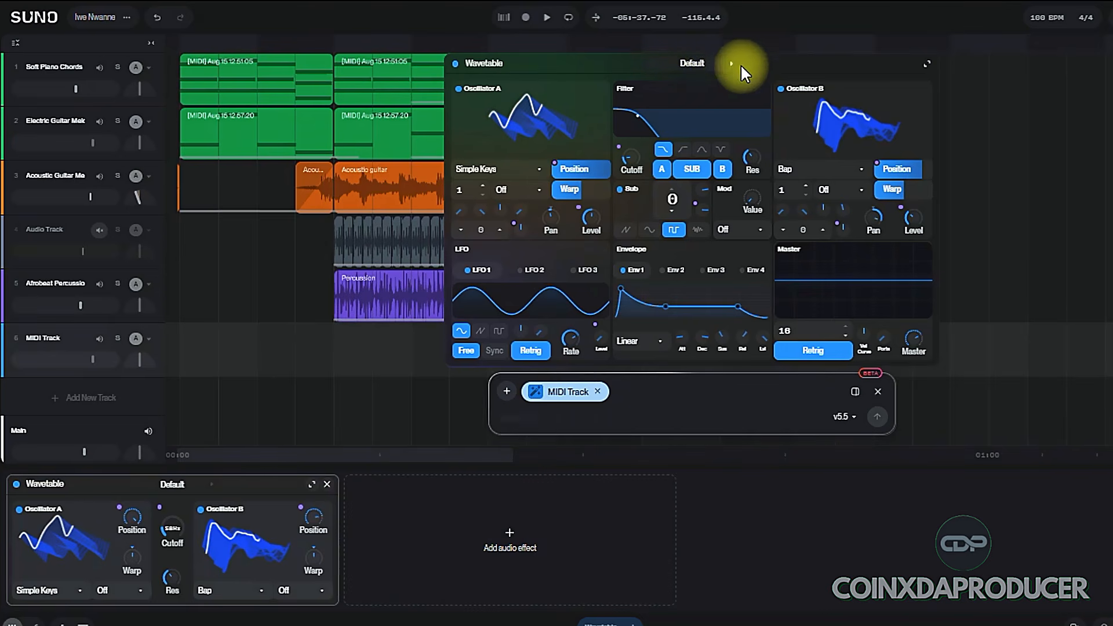
{"action": "left_click", "coordinate": [172, 484]}
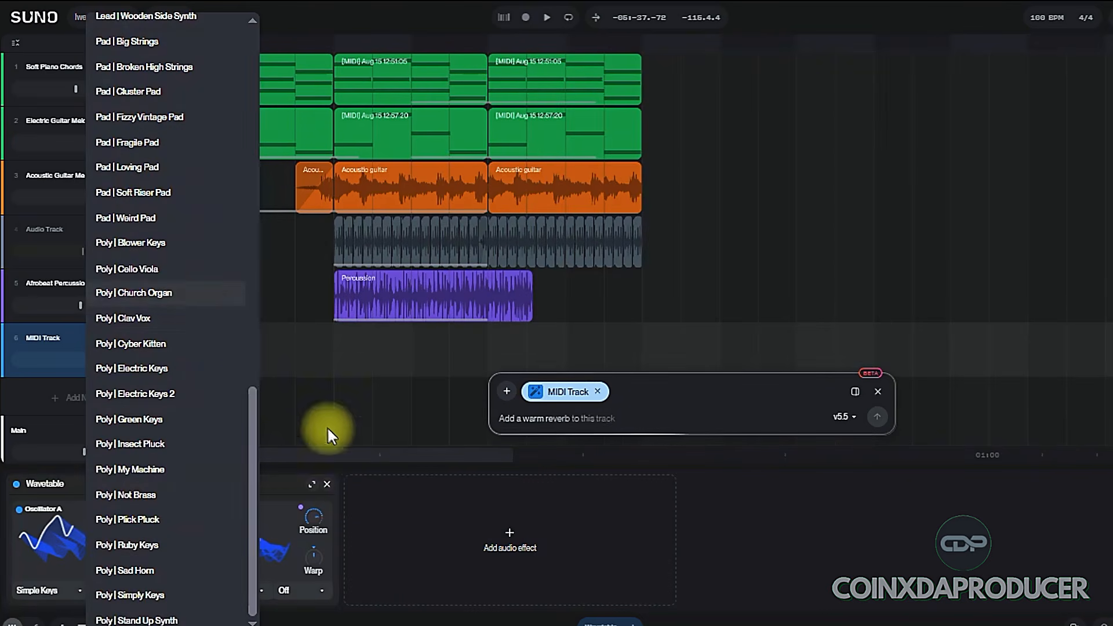
{"action": "left_click", "coordinate": [367, 514]}
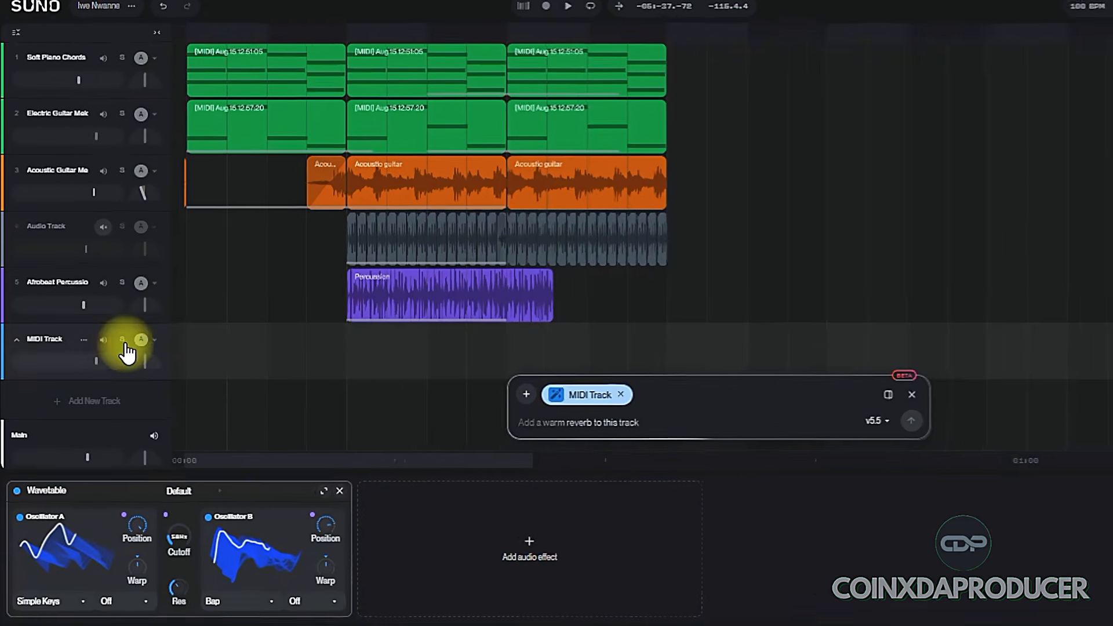
Arm the MIDI track for recording and show the on-screen keyboard.
{"action": "left_click", "coordinate": [135, 340]}
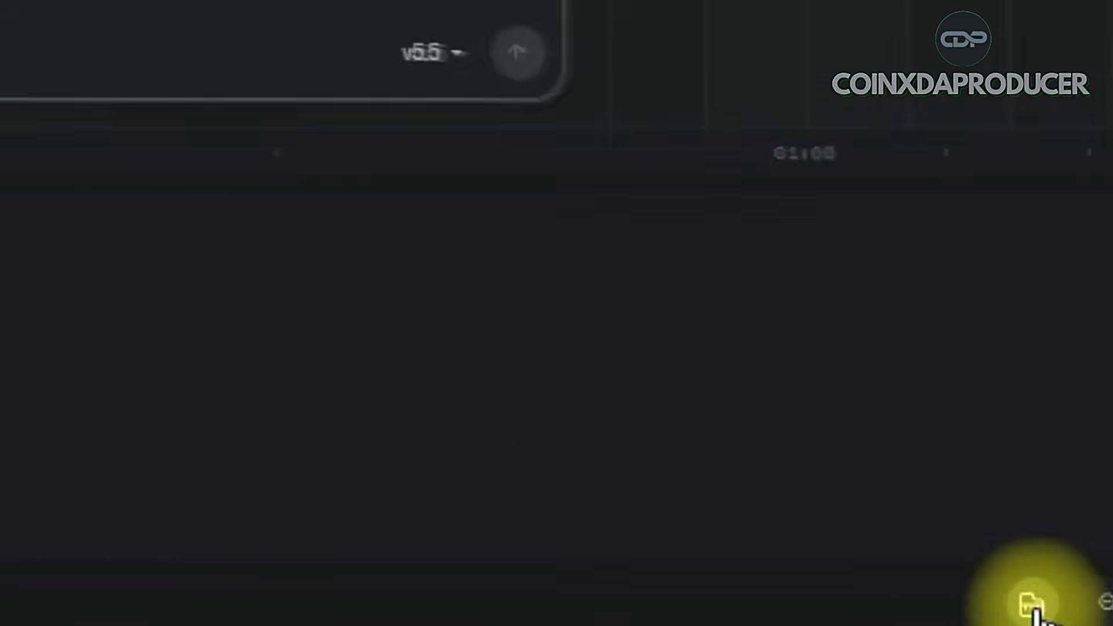
{"action": "left_click", "coordinate": [1028, 603]}
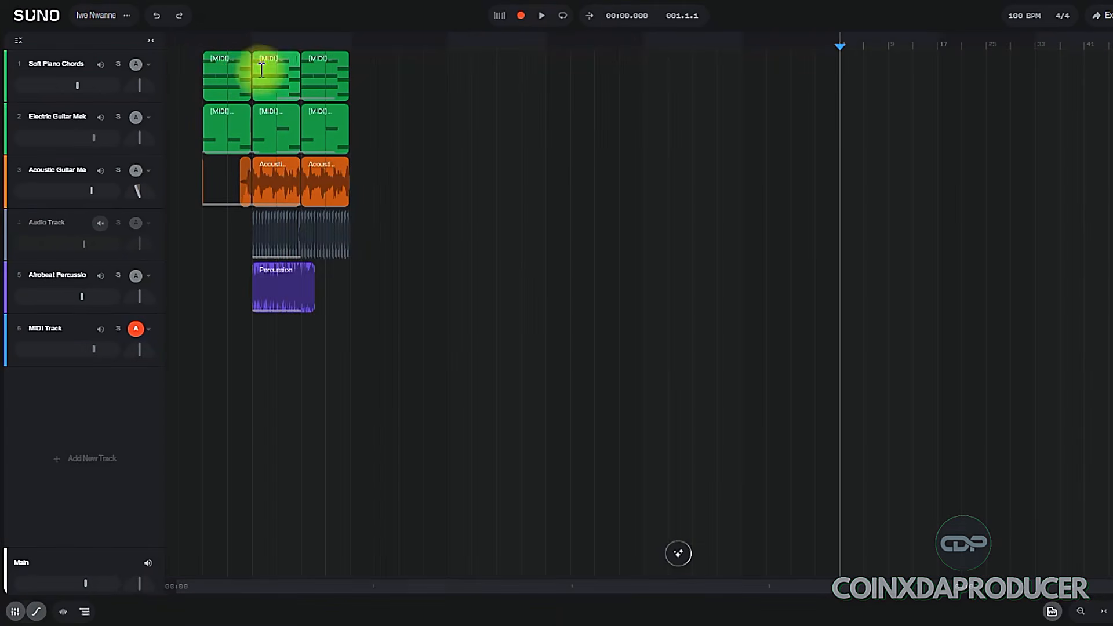
Add an automation lane for the EQ Band 5 frequency on Soft Piano Chords, and bring up the options of the track's volume fader.
{"action": "left_click", "coordinate": [229, 59]}
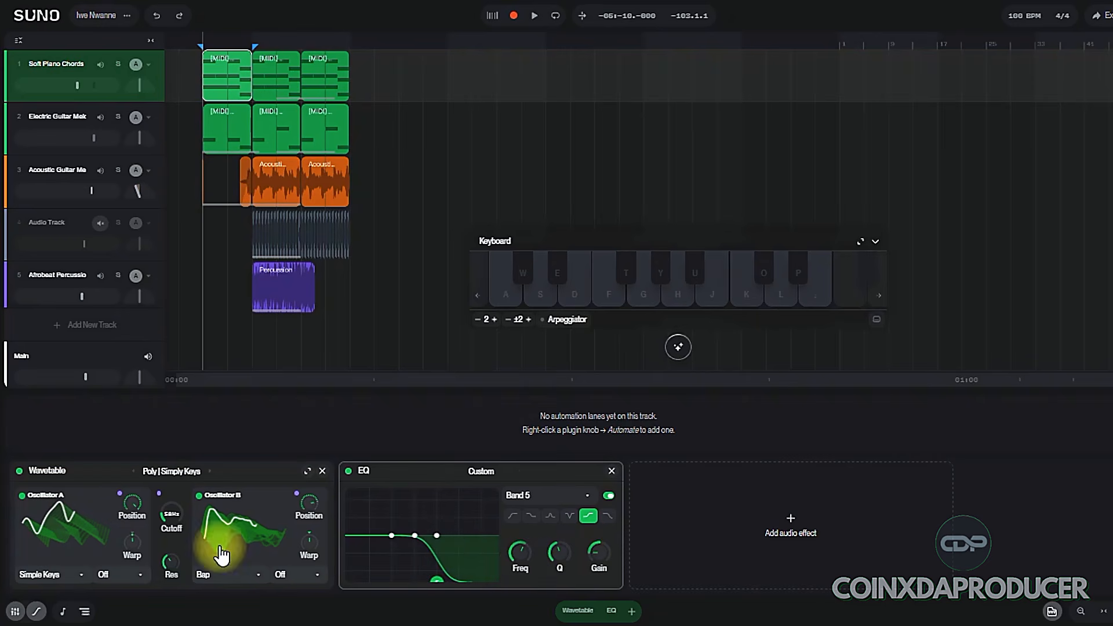
{"action": "right_click", "coordinate": [524, 552]}
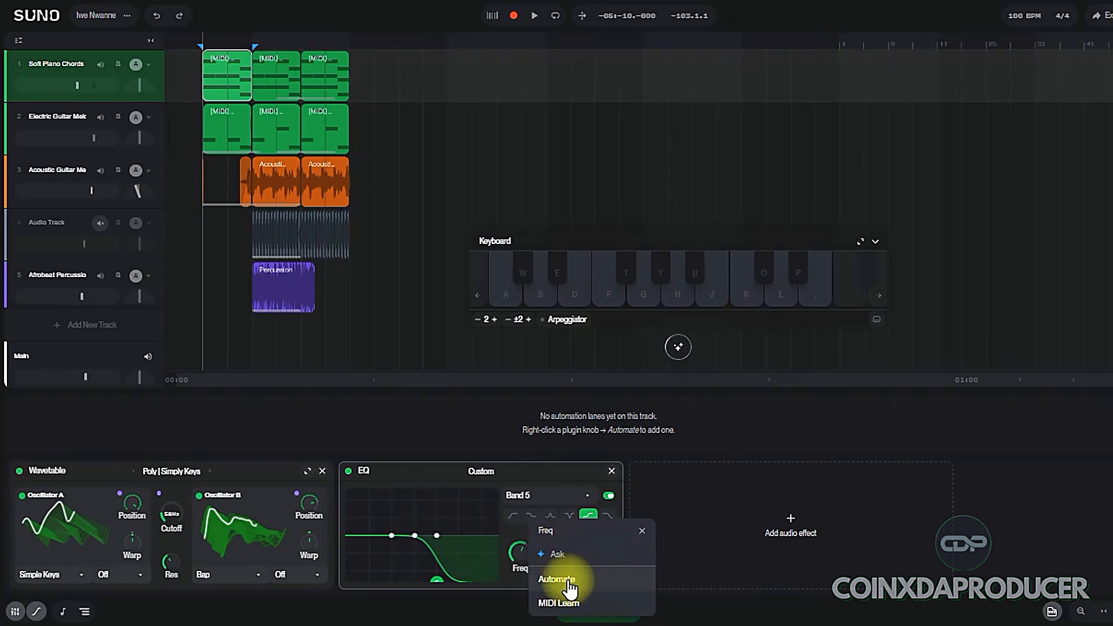
{"action": "left_click", "coordinate": [568, 581]}
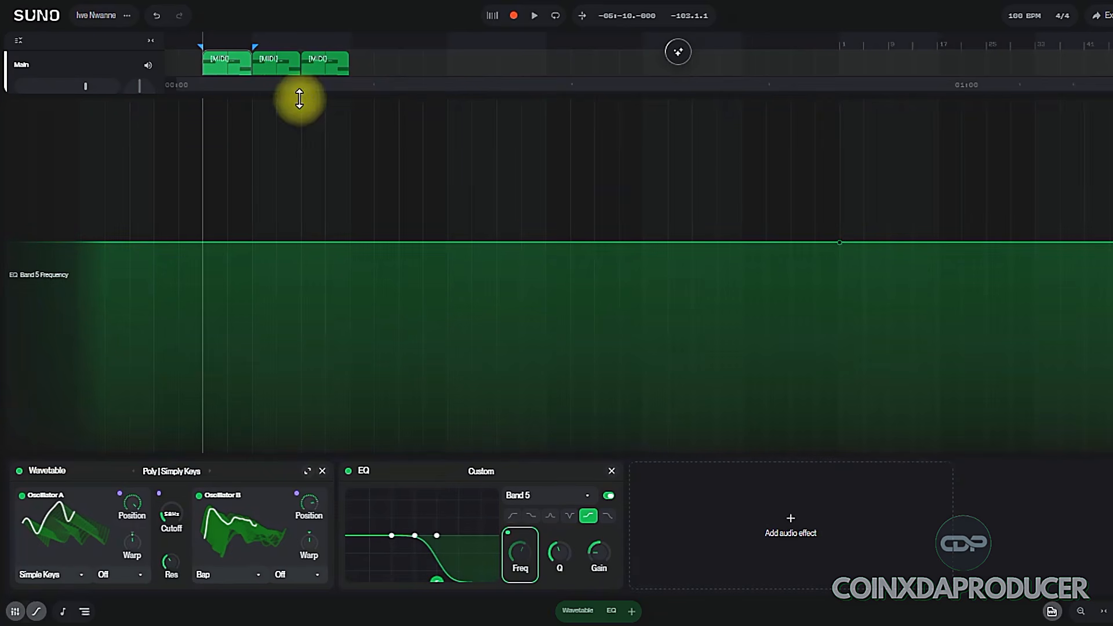
{"action": "left_click_drag", "start_coordinate": [306, 98], "coordinate": [425, 231]}
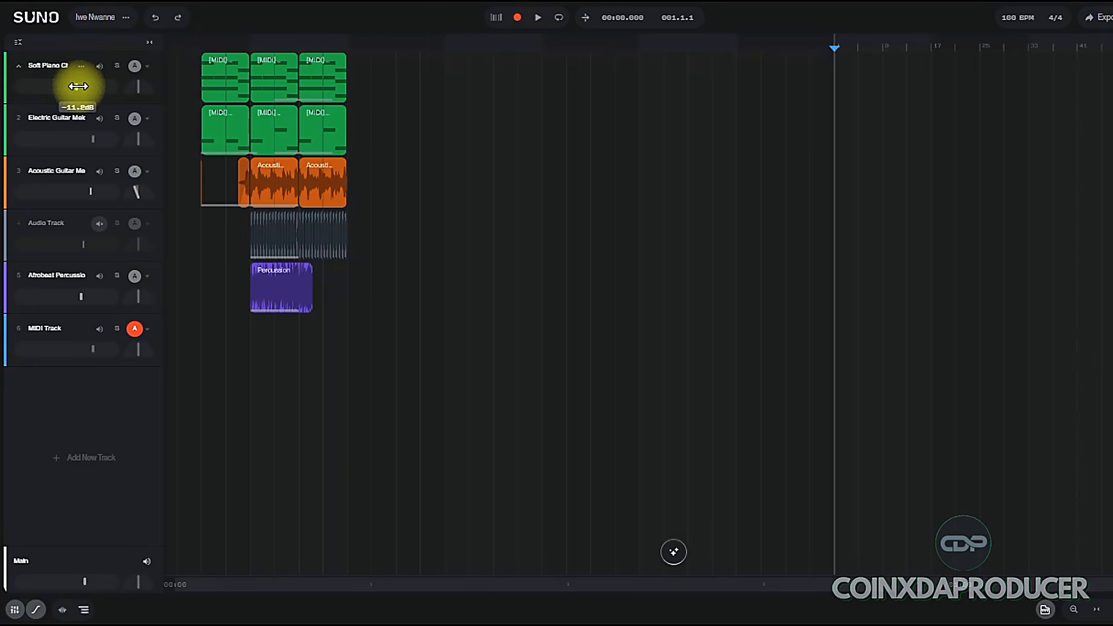
{"action": "right_click", "coordinate": [78, 86]}
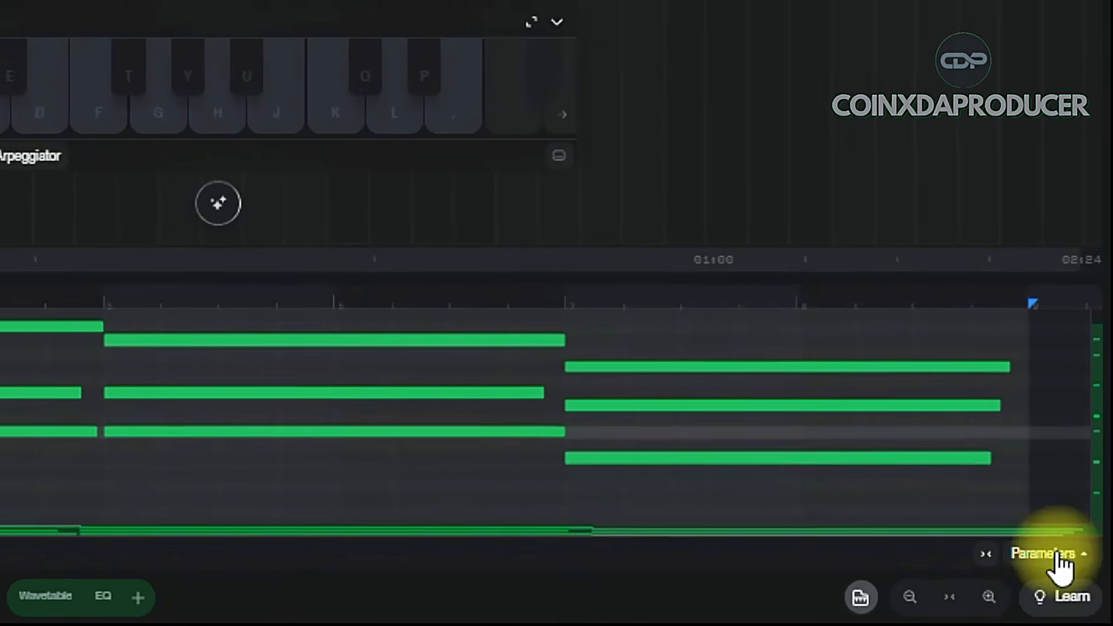
Show the piano clip's note parameters, adjust the fourth chord's velocity, and view its Pitch Bend and Modulation lanes.
{"action": "left_click", "coordinate": [1056, 555]}
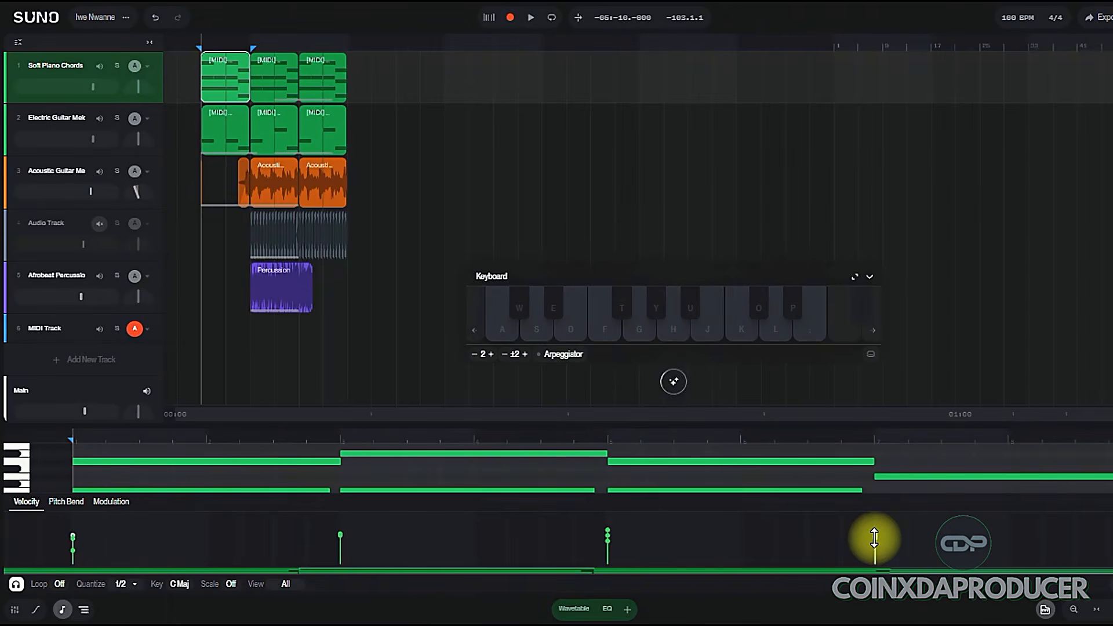
{"action": "left_click_drag", "start_coordinate": [874, 538], "coordinate": [898, 534]}
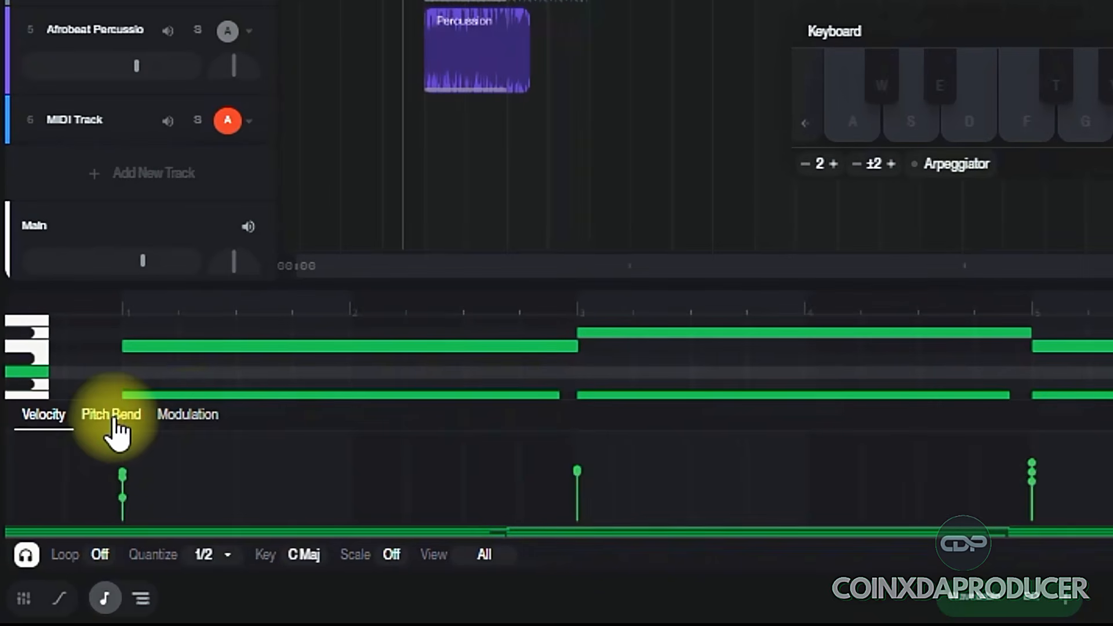
{"action": "left_click", "coordinate": [115, 417]}
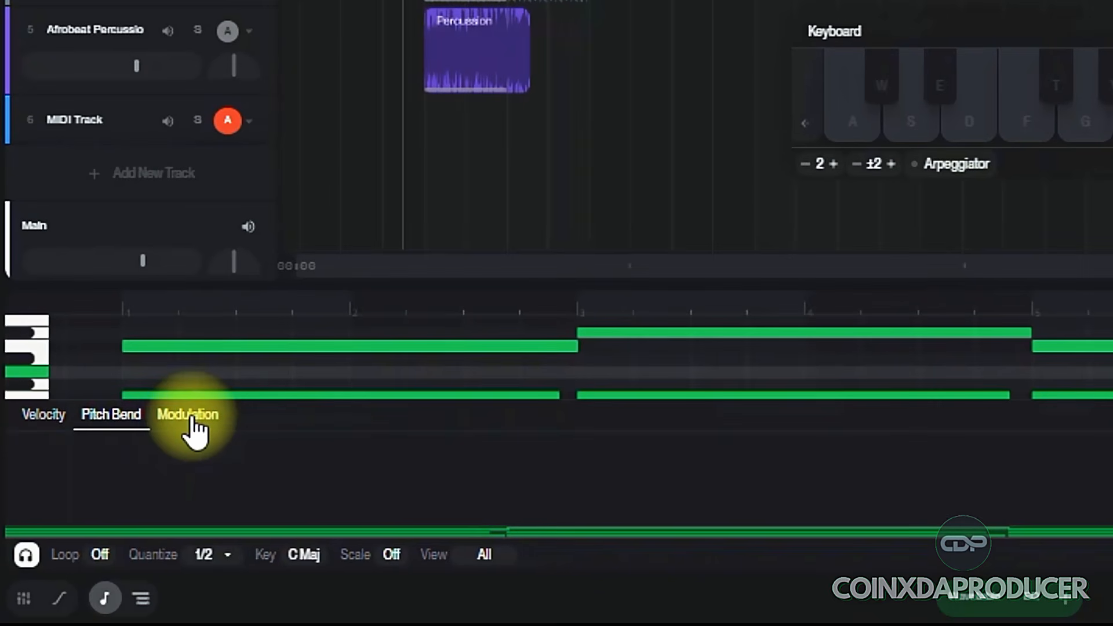
{"action": "left_click", "coordinate": [191, 418]}
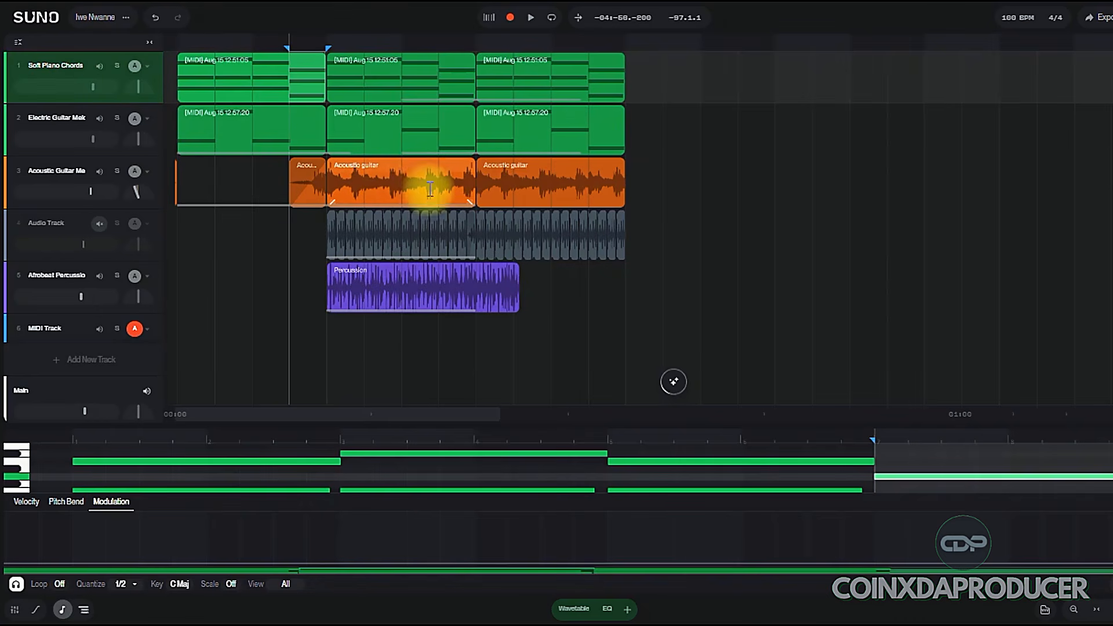
Solo the Acoustic Guitar track and play back part of its audio.
{"action": "left_click", "coordinate": [117, 174]}
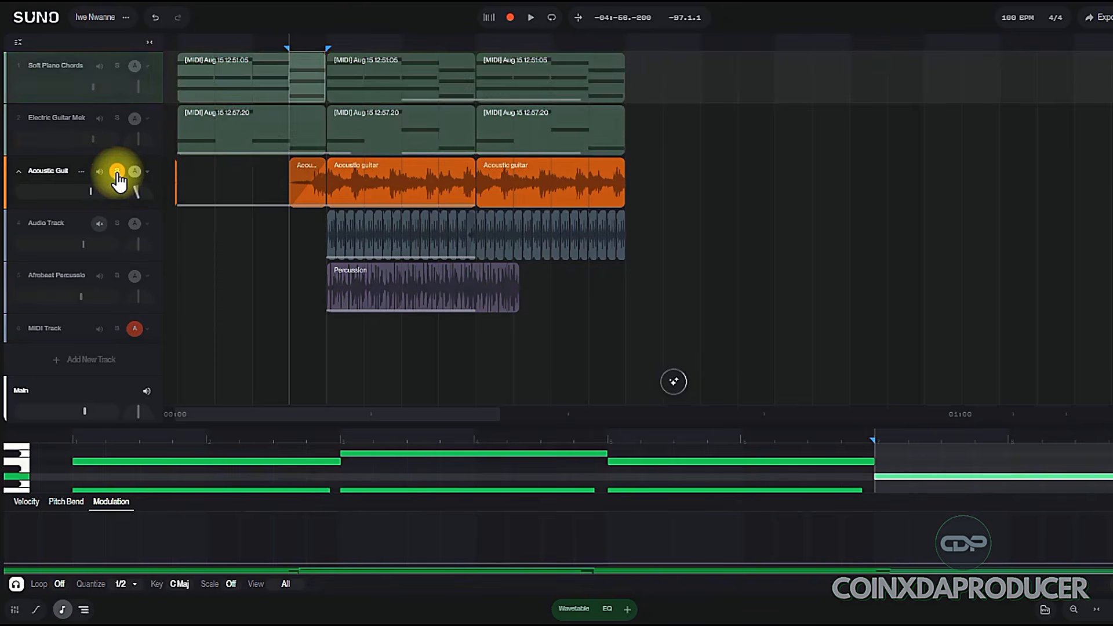
{"action": "key", "text": "space"}
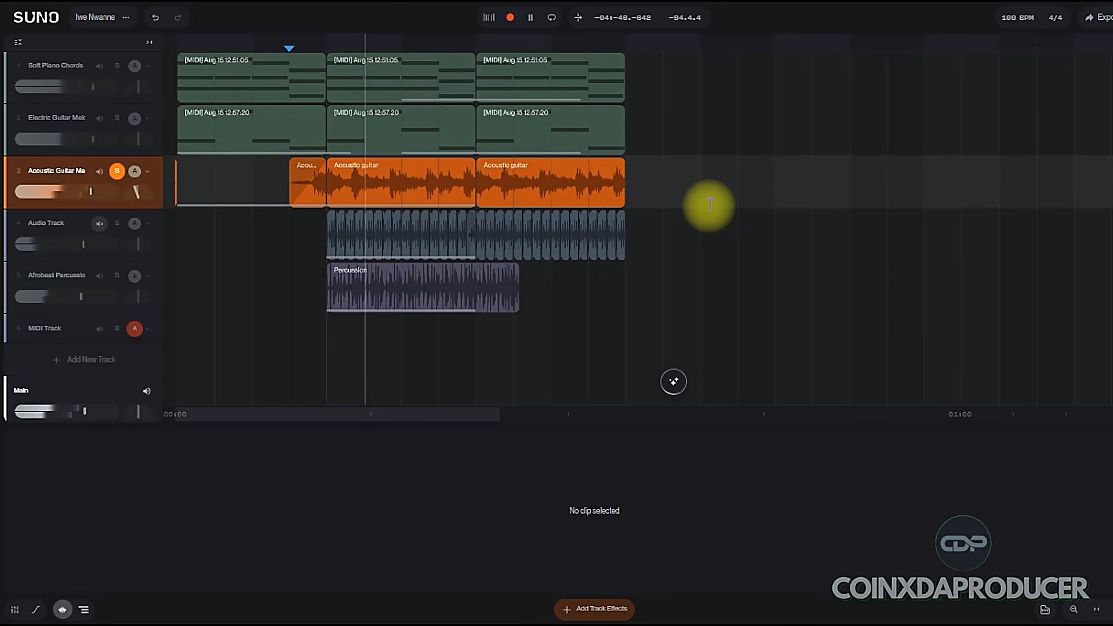
{"action": "key", "text": "space"}
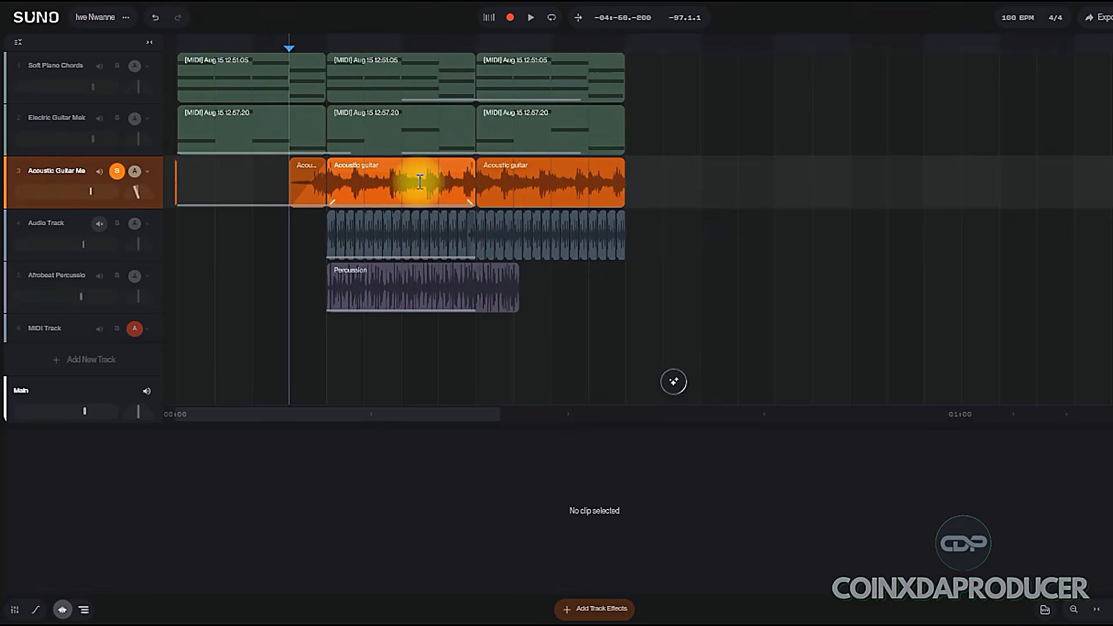
Add a MIDI track below the Acoustic Guitar track and convert the middle Acoustic guitar clip to MIDI on it.
{"action": "mouse_move", "coordinate": [427, 160]}
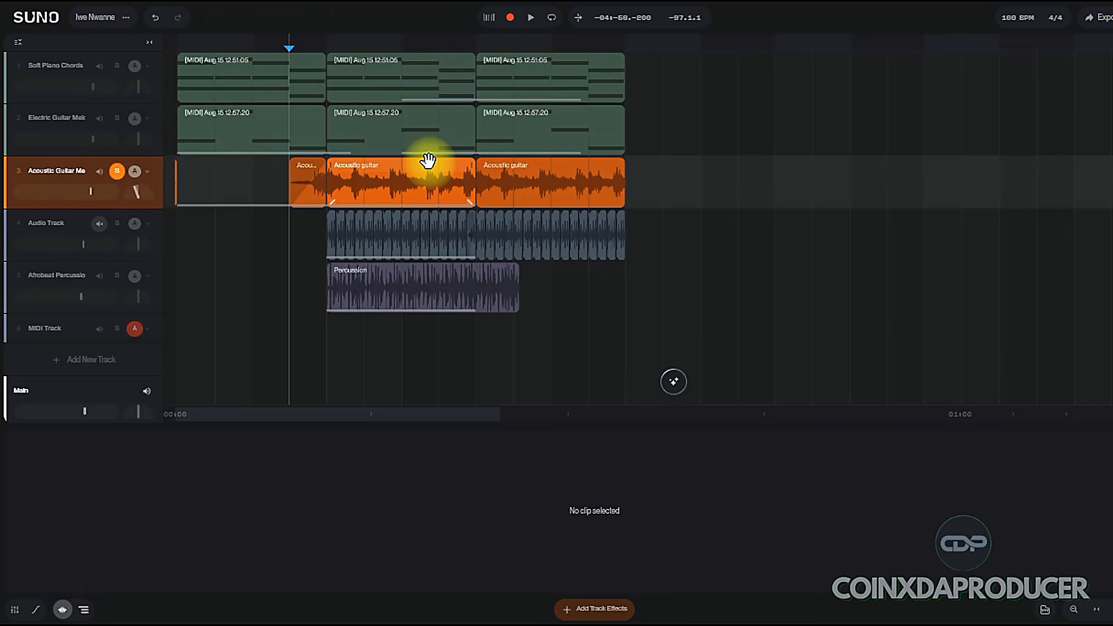
{"action": "left_click", "coordinate": [80, 362]}
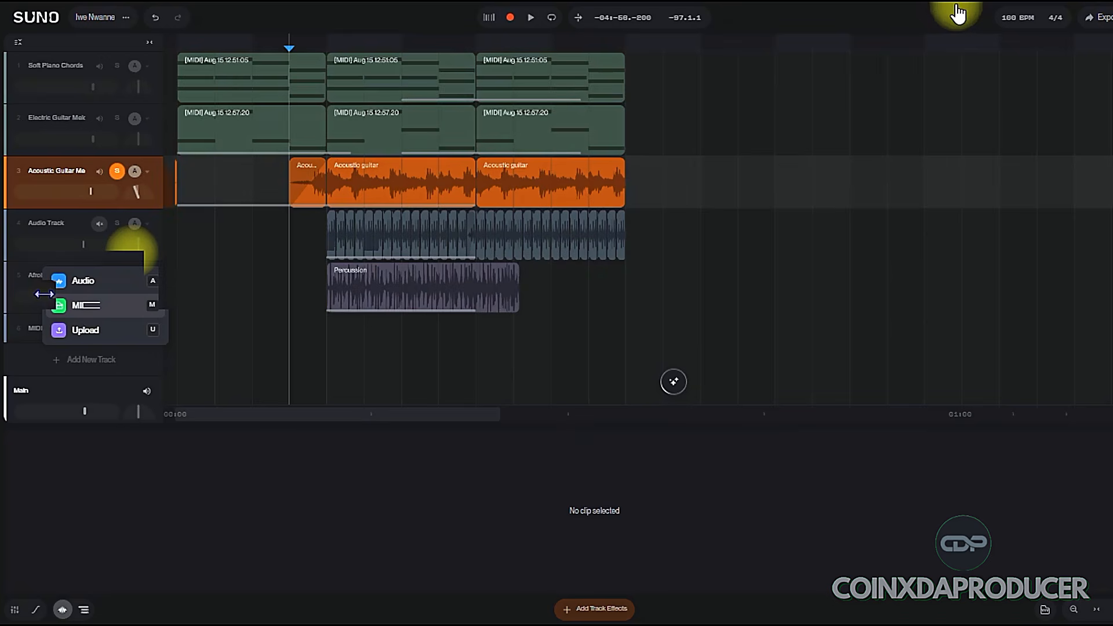
{"action": "key", "text": "m"}
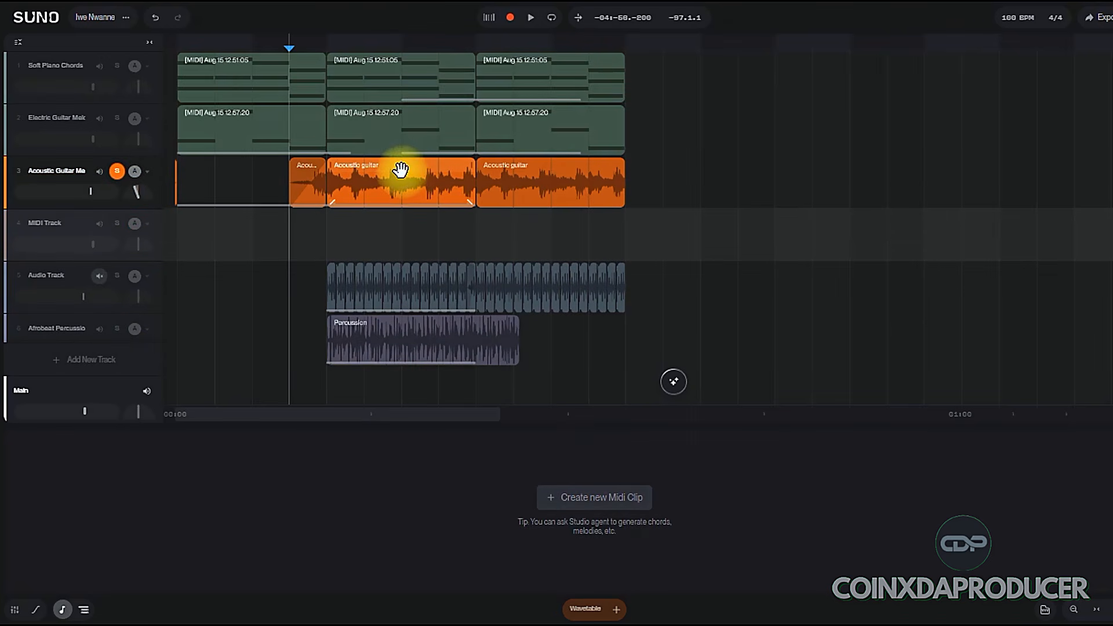
{"action": "left_click_drag", "start_coordinate": [401, 170], "coordinate": [407, 241]}
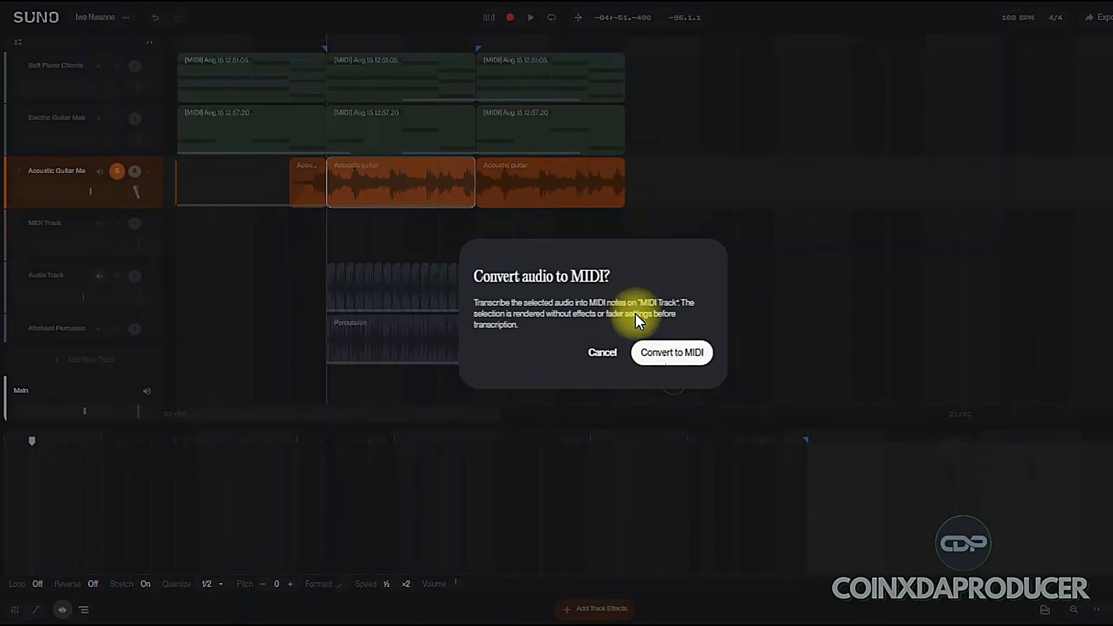
{"action": "key", "text": "Return"}
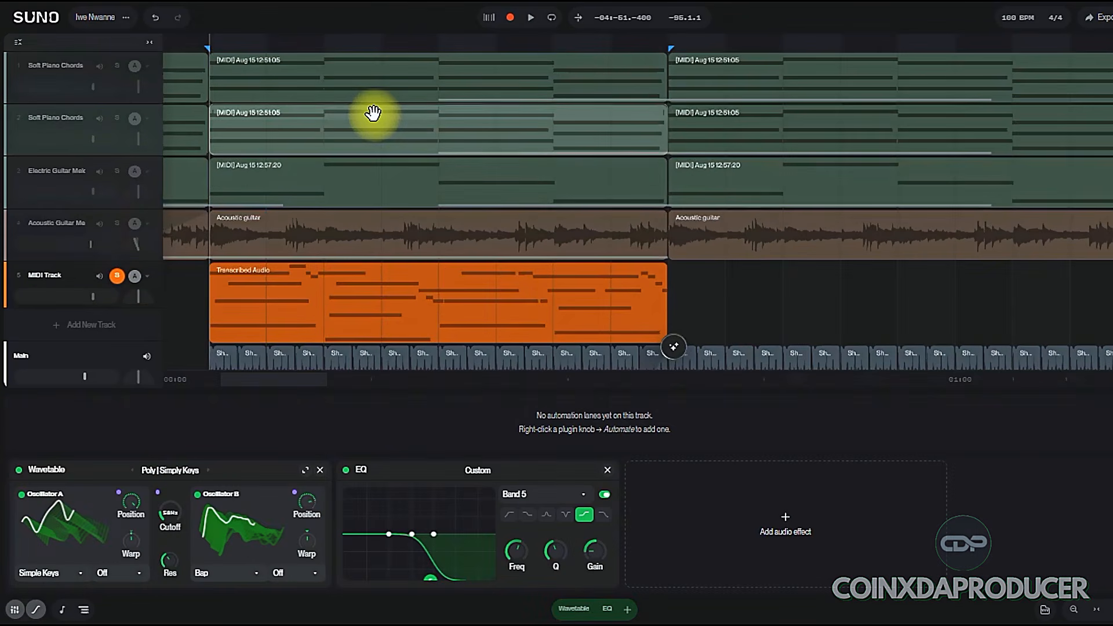
Remove the middle clip from the second Soft Piano Chords track and move the Transcribed Audio clip into its place.
{"action": "left_click", "coordinate": [373, 113]}
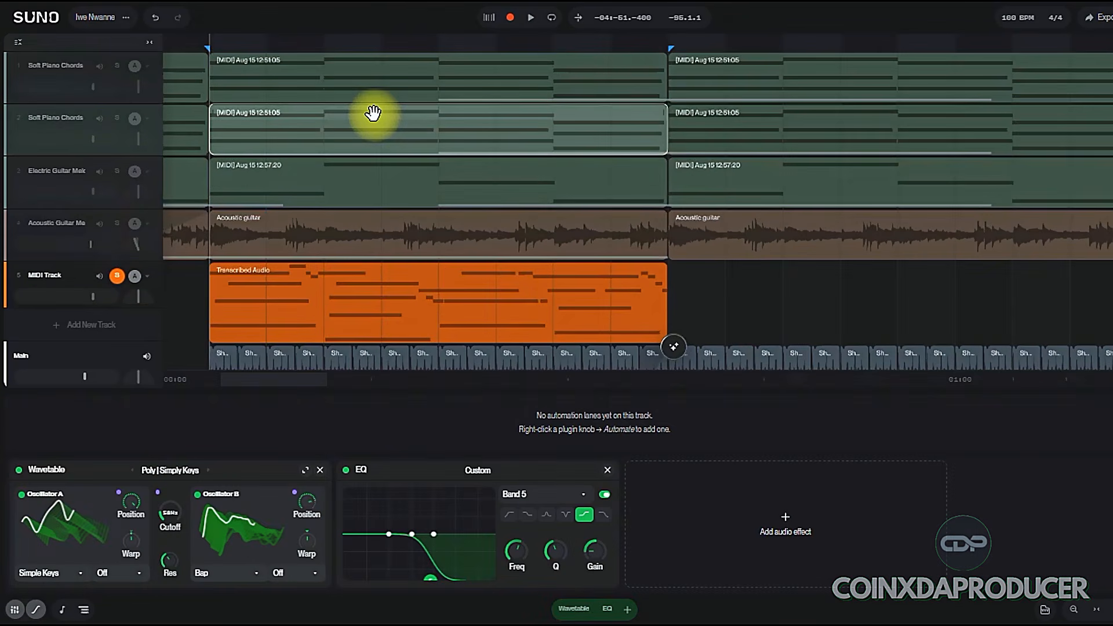
{"action": "left_click_drag", "start_coordinate": [368, 117], "coordinate": [334, 288]}
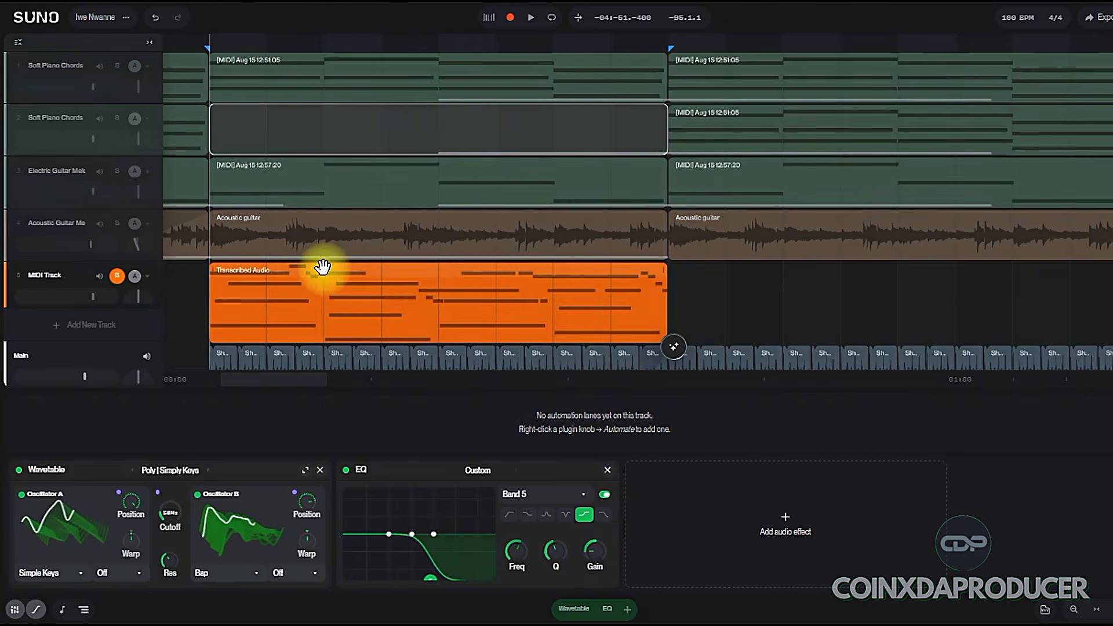
{"action": "left_click_drag", "start_coordinate": [327, 267], "coordinate": [347, 121]}
{"action": "left_click", "coordinate": [346, 121]}
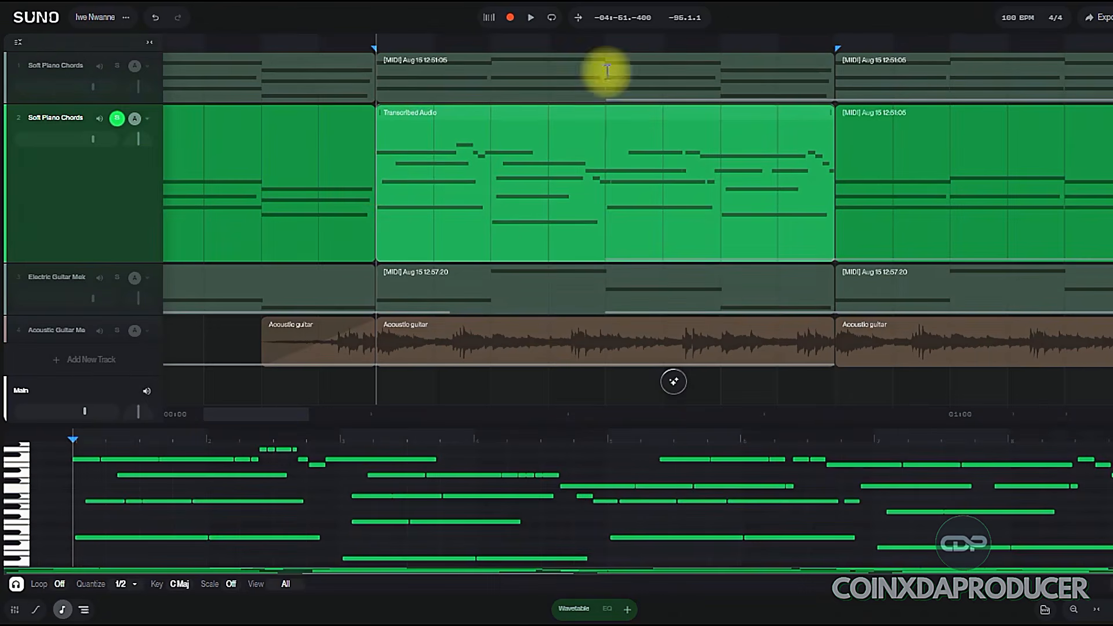
Play back the Transcribed Audio clip on the second Soft Piano Chords track from its start.
{"action": "left_click", "coordinate": [377, 181]}
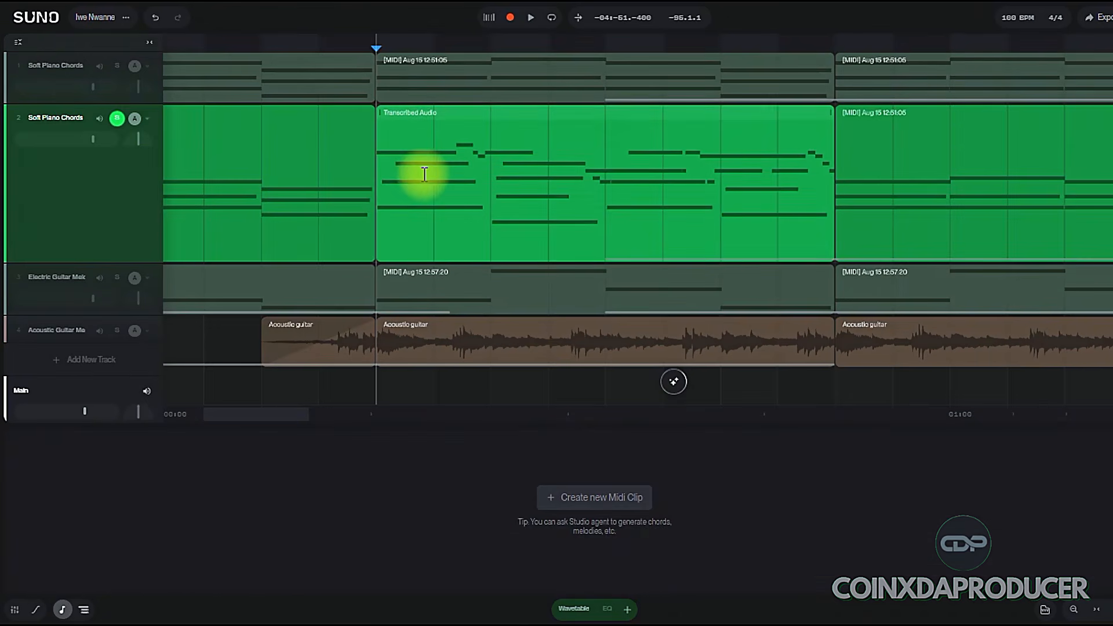
{"action": "key", "text": "space"}
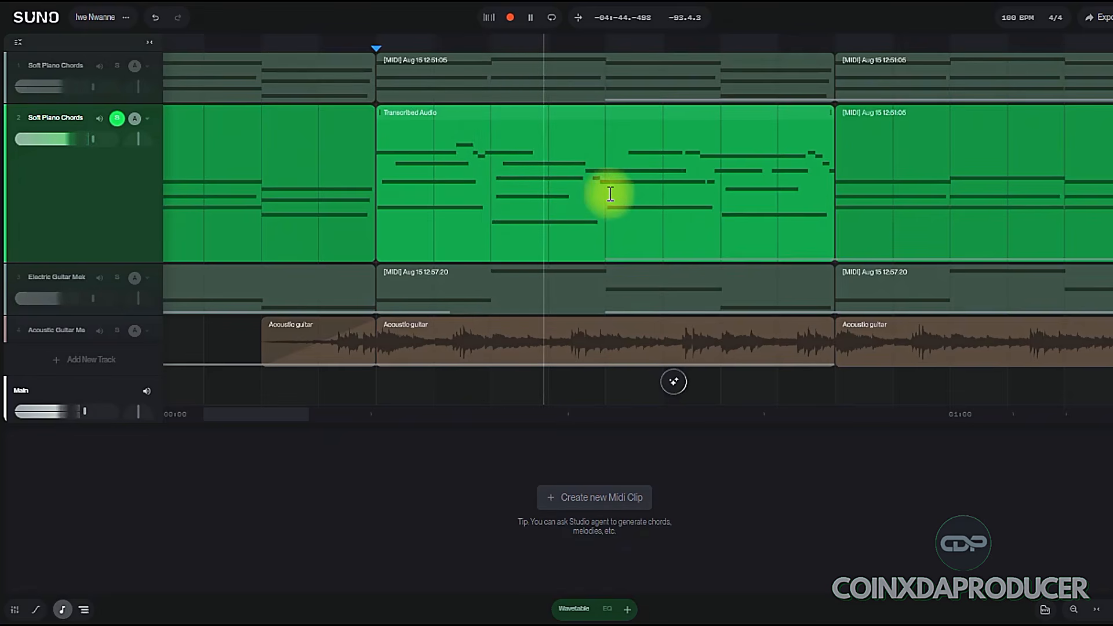
{"action": "left_click", "coordinate": [644, 204]}
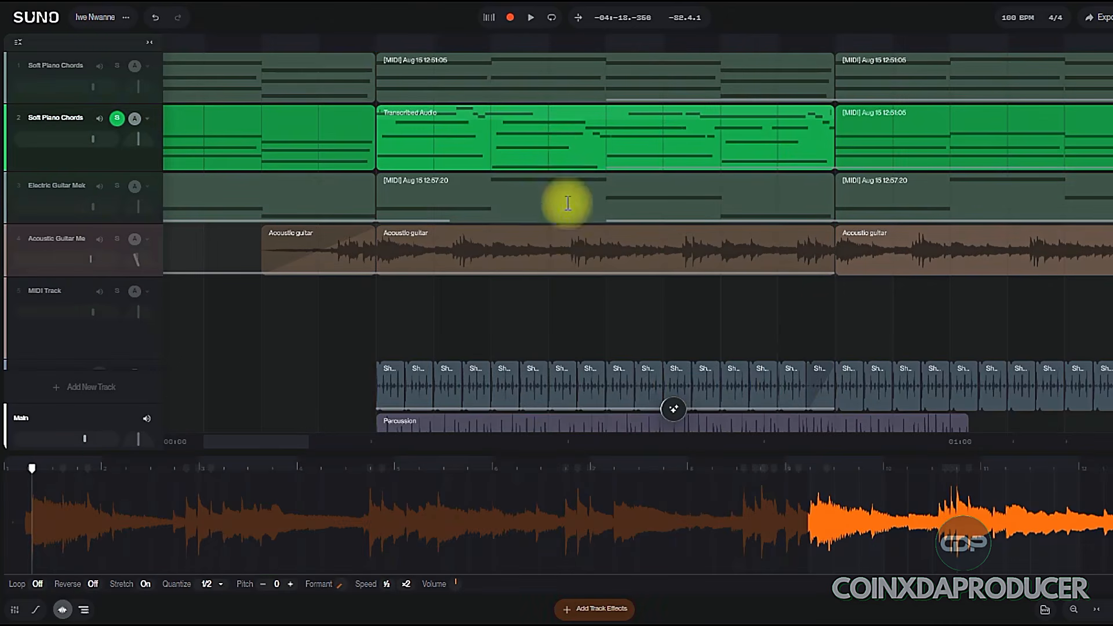
{"action": "left_click", "coordinate": [550, 311]}
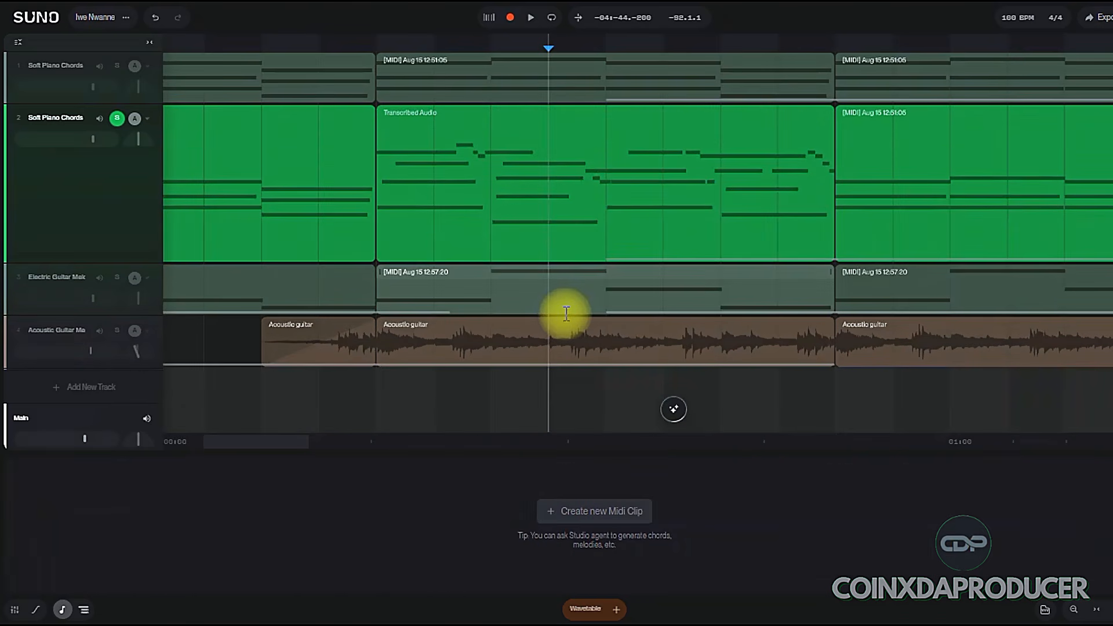
{"action": "left_click", "coordinate": [566, 313]}
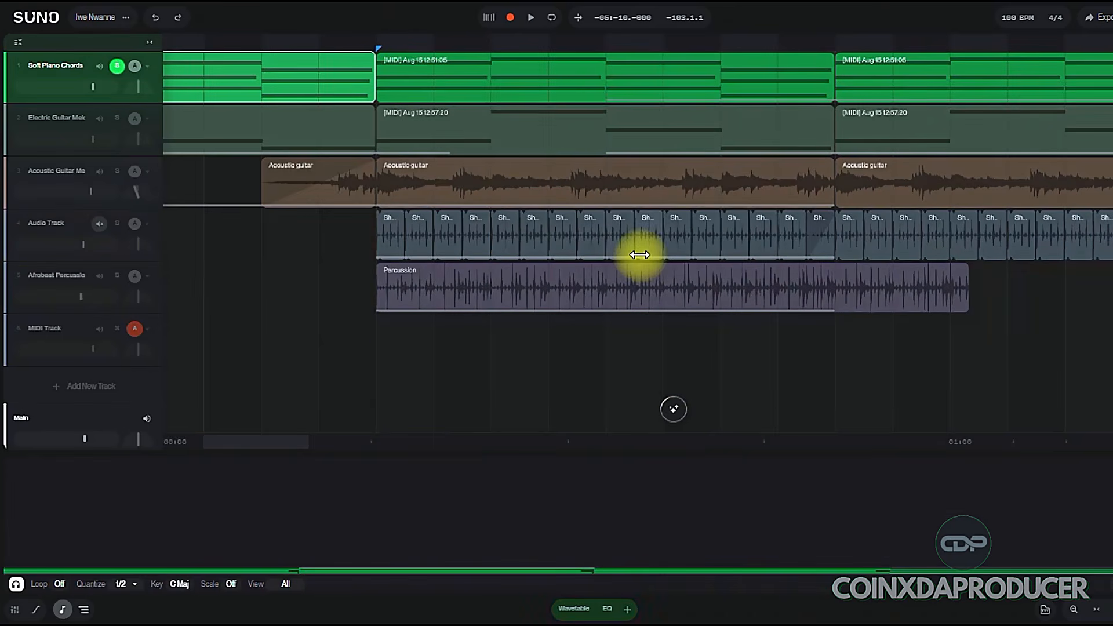
Add an audio track below Soft Piano Chords and make it taller than its neighbouring tracks.
{"action": "left_click", "coordinate": [49, 339]}
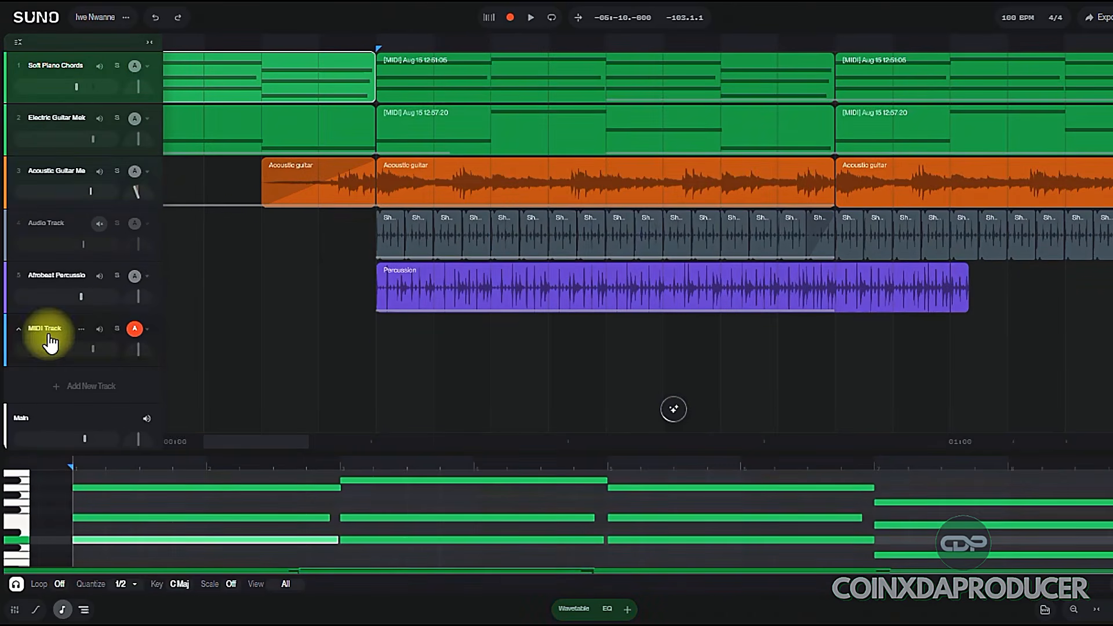
{"action": "left_click", "coordinate": [90, 389]}
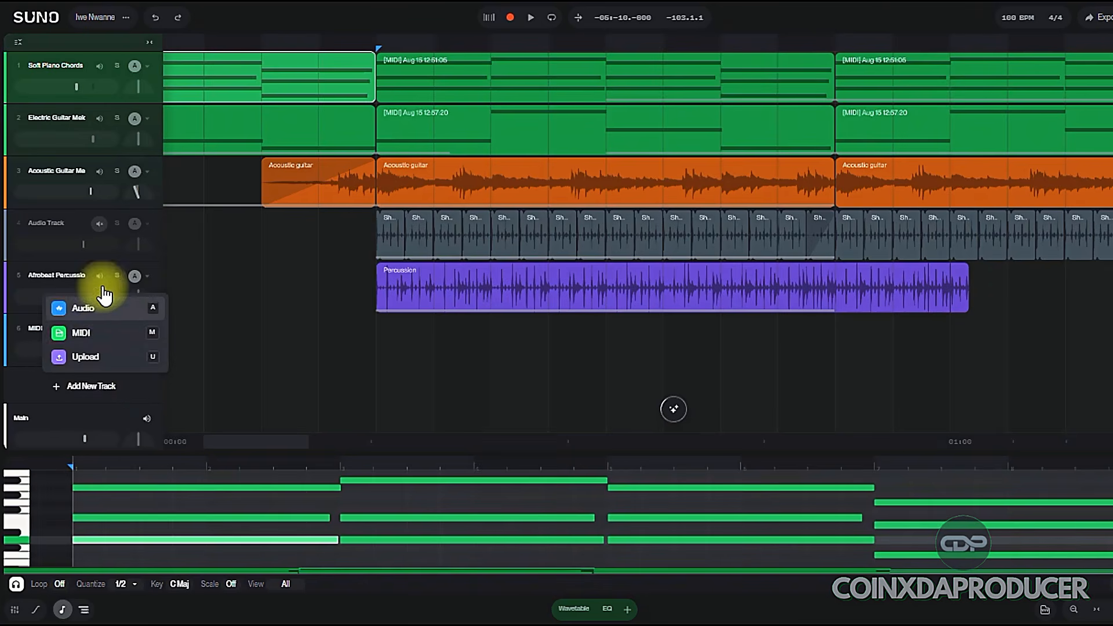
{"action": "left_click", "coordinate": [87, 308]}
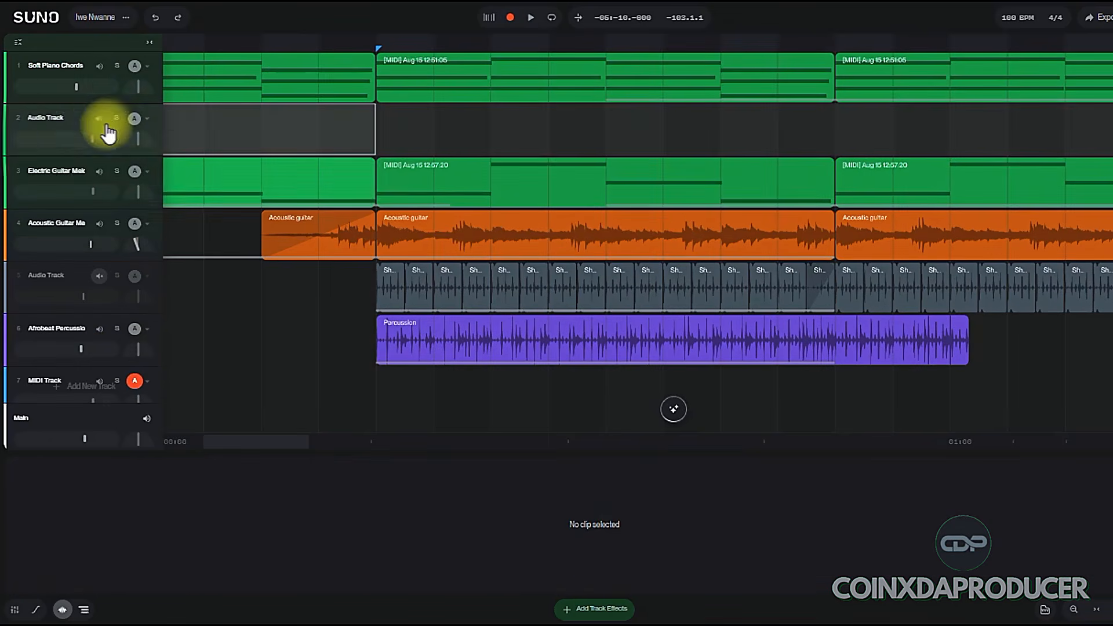
{"action": "left_click_drag", "start_coordinate": [58, 107], "coordinate": [58, 89]}
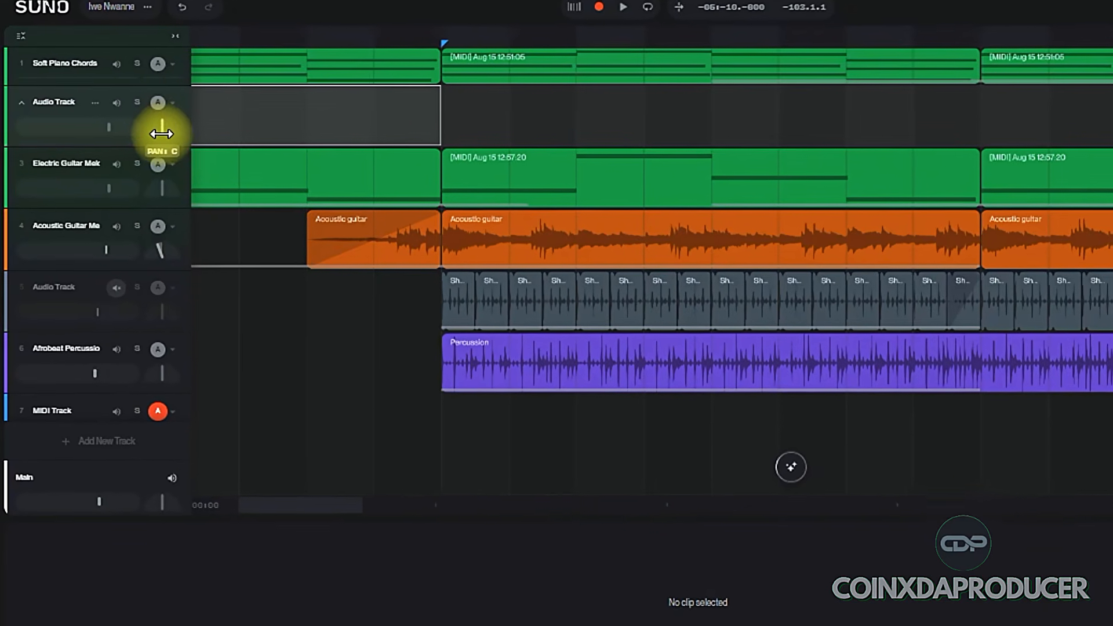
{"action": "mouse_move", "coordinate": [142, 123]}
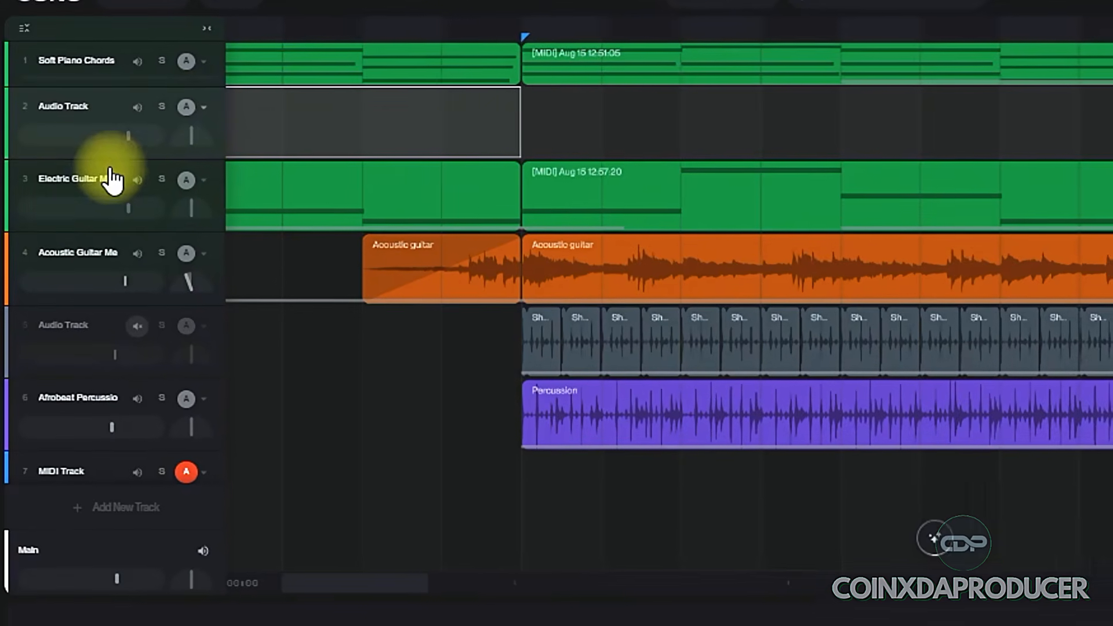
{"action": "left_click_drag", "start_coordinate": [113, 162], "coordinate": [112, 284]}
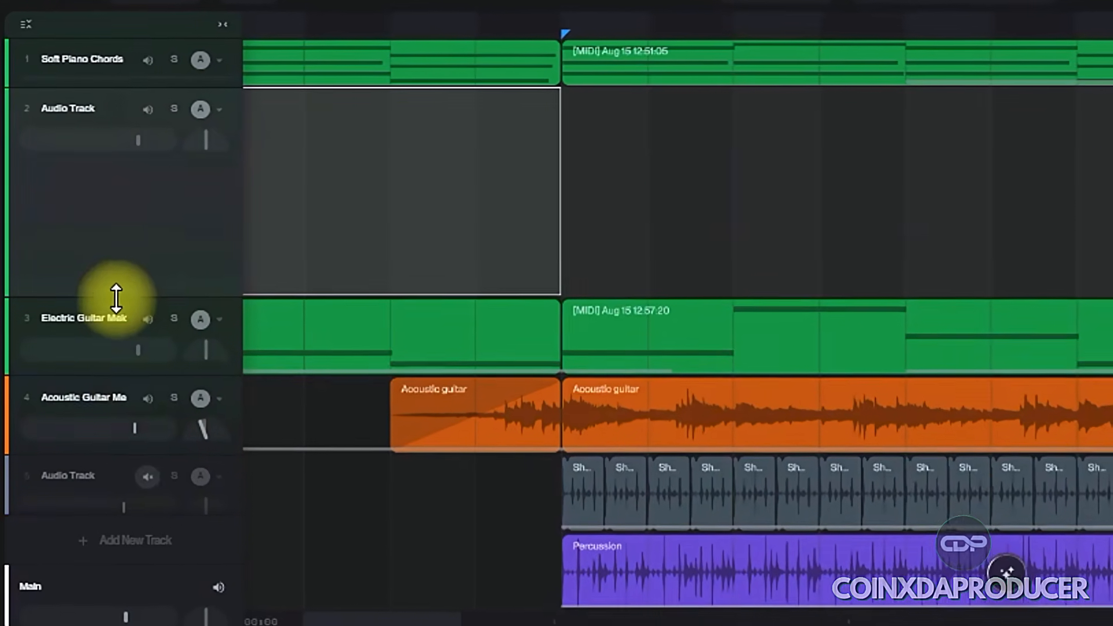
Allow microphone access while visiting the site and set the new Audio Track's recording input to A | Analogue 1 + 2 (Focusrite USB Audio).
{"action": "left_click", "coordinate": [223, 111]}
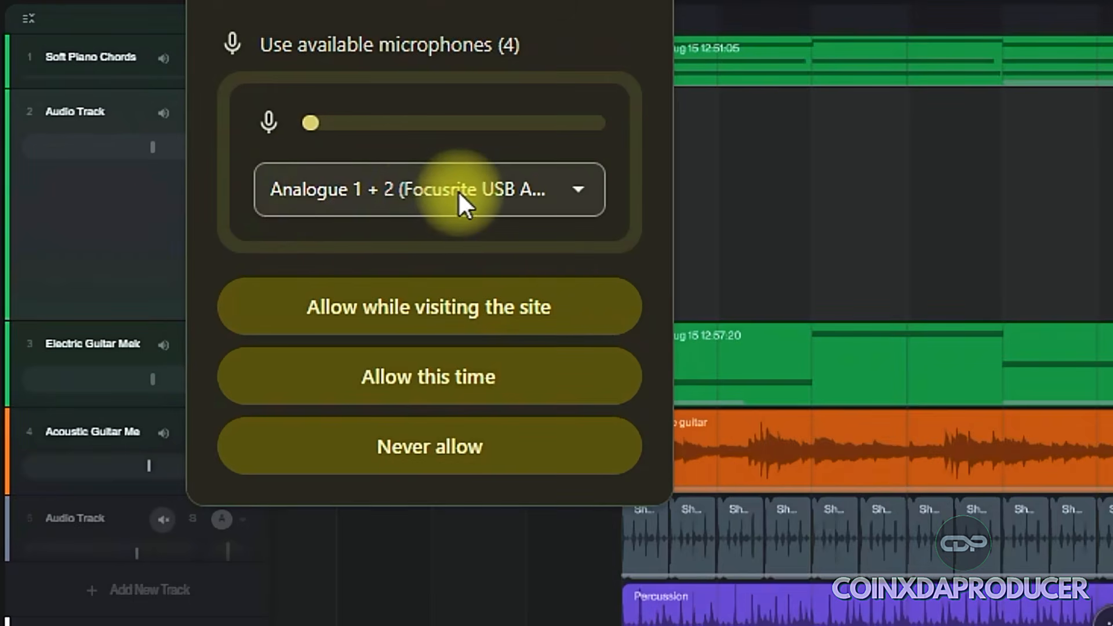
{"action": "left_click", "coordinate": [429, 307]}
{"action": "left_click", "coordinate": [392, 334]}
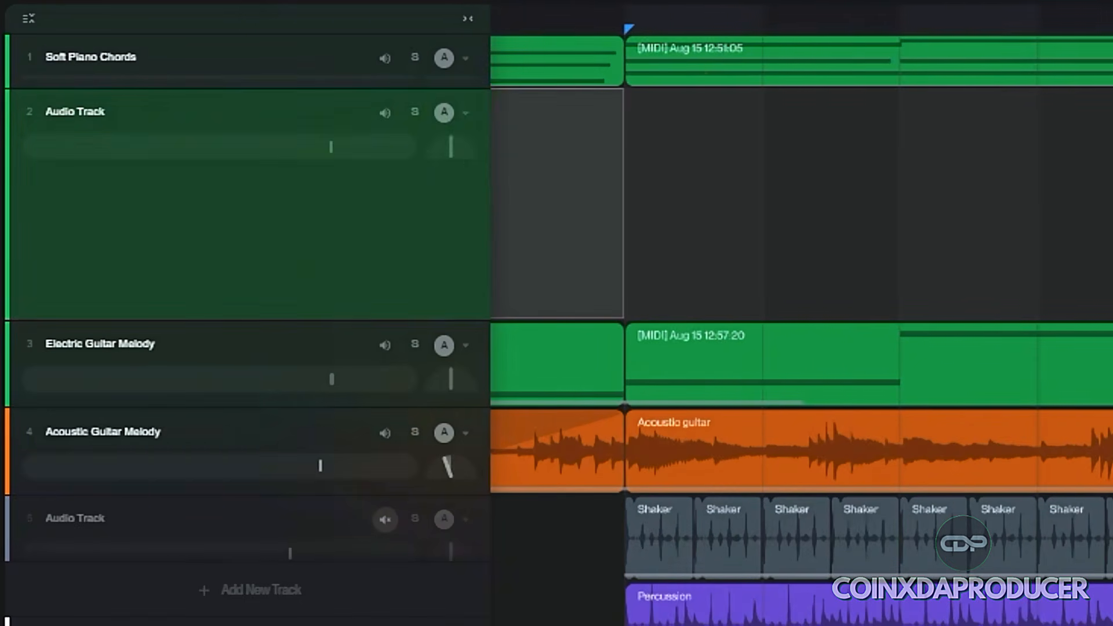
{"action": "left_click", "coordinate": [464, 116]}
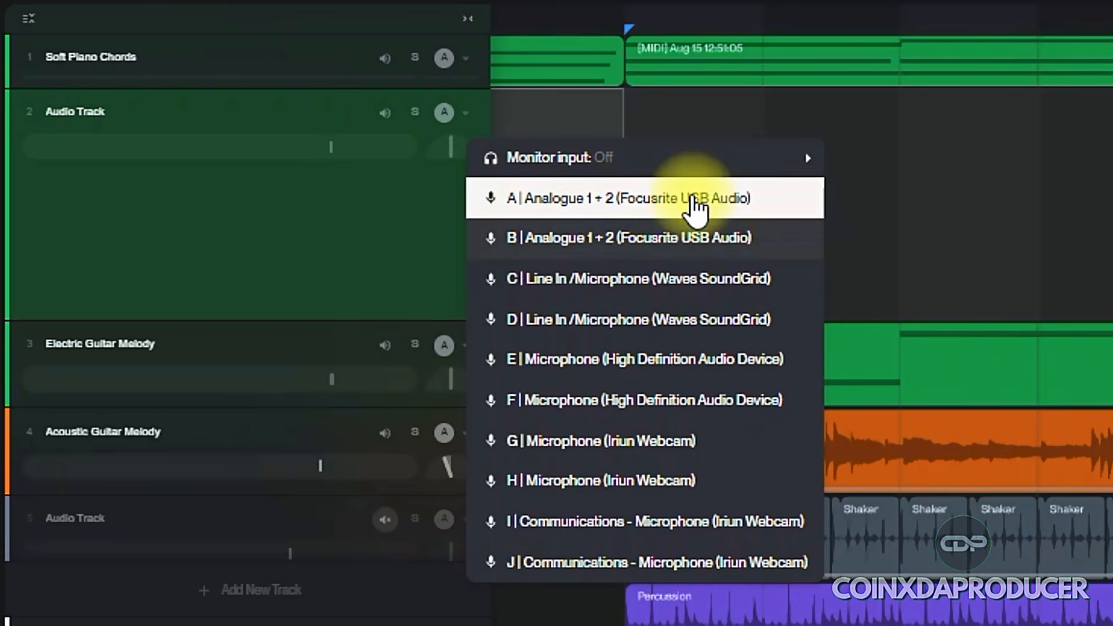
{"action": "left_click", "coordinate": [681, 195]}
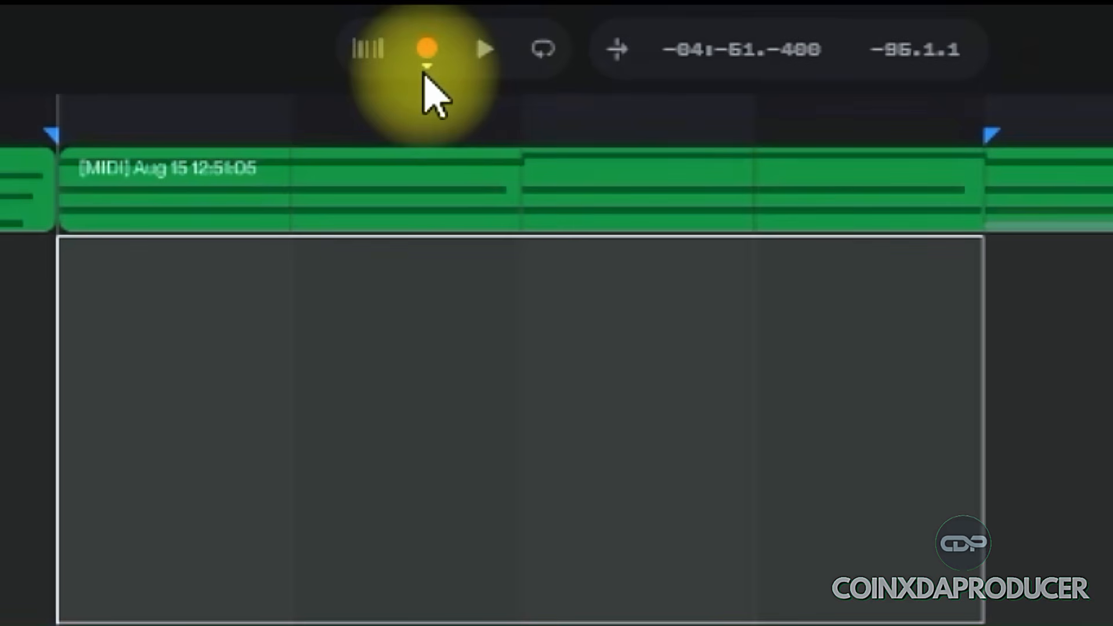
Examine the recording options for count-in length, pre-roll and latency.
{"action": "left_click", "coordinate": [425, 69]}
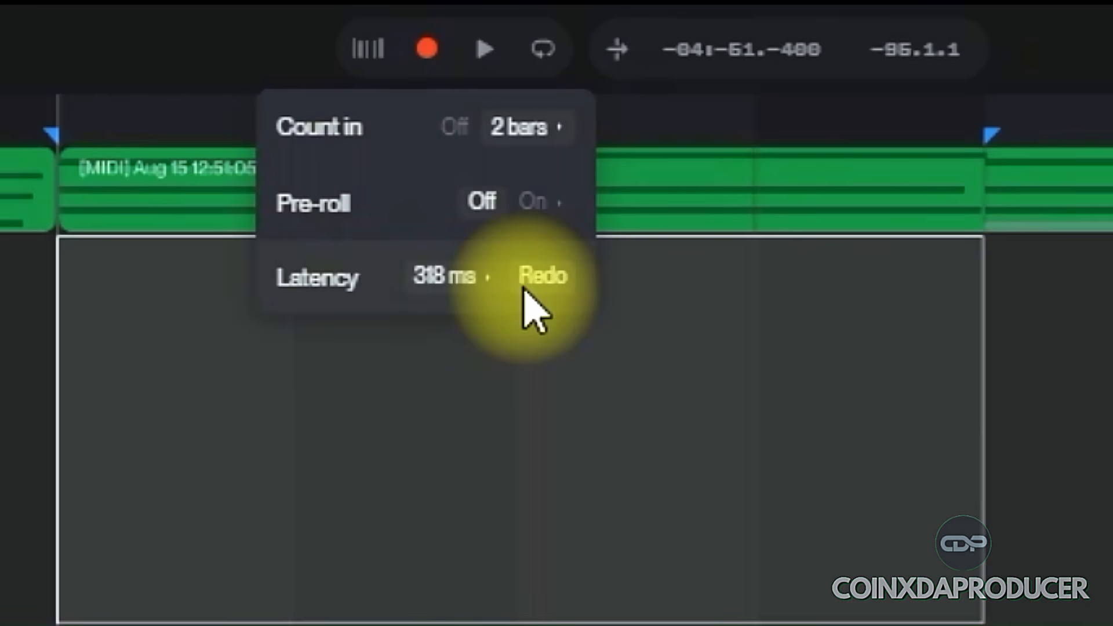
{"action": "left_click", "coordinate": [544, 277]}
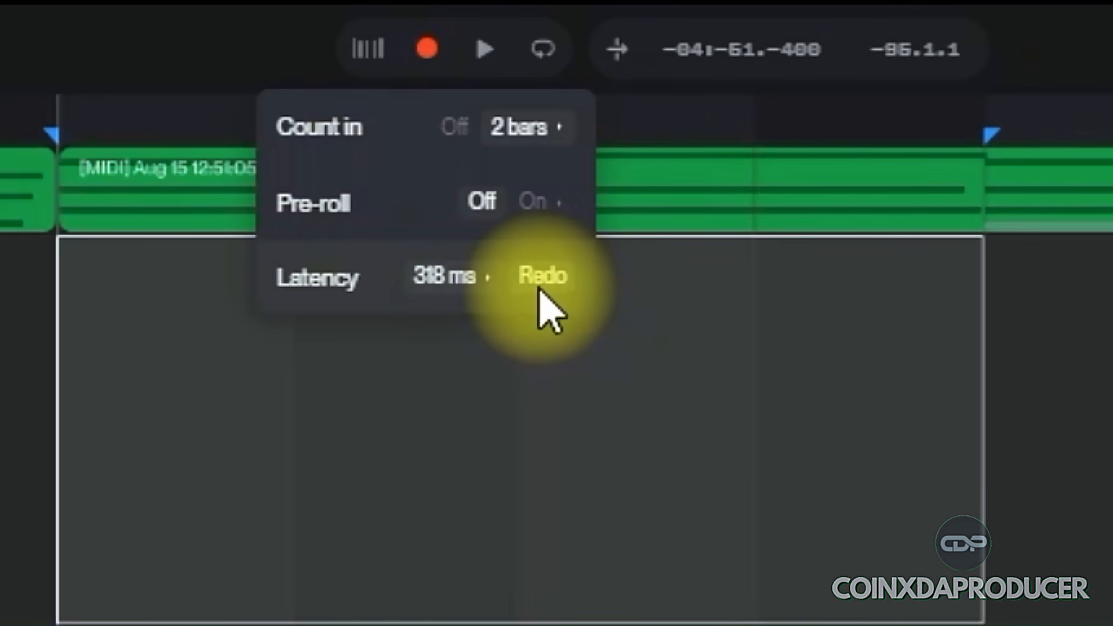
{"action": "left_click", "coordinate": [539, 287]}
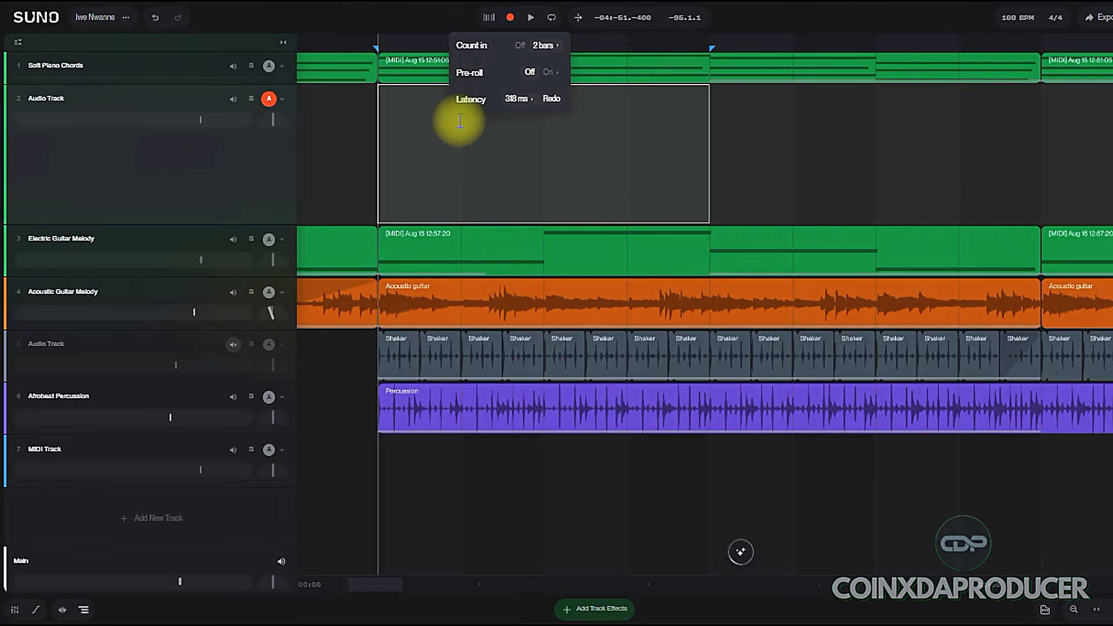
{"action": "left_click", "coordinate": [544, 45]}
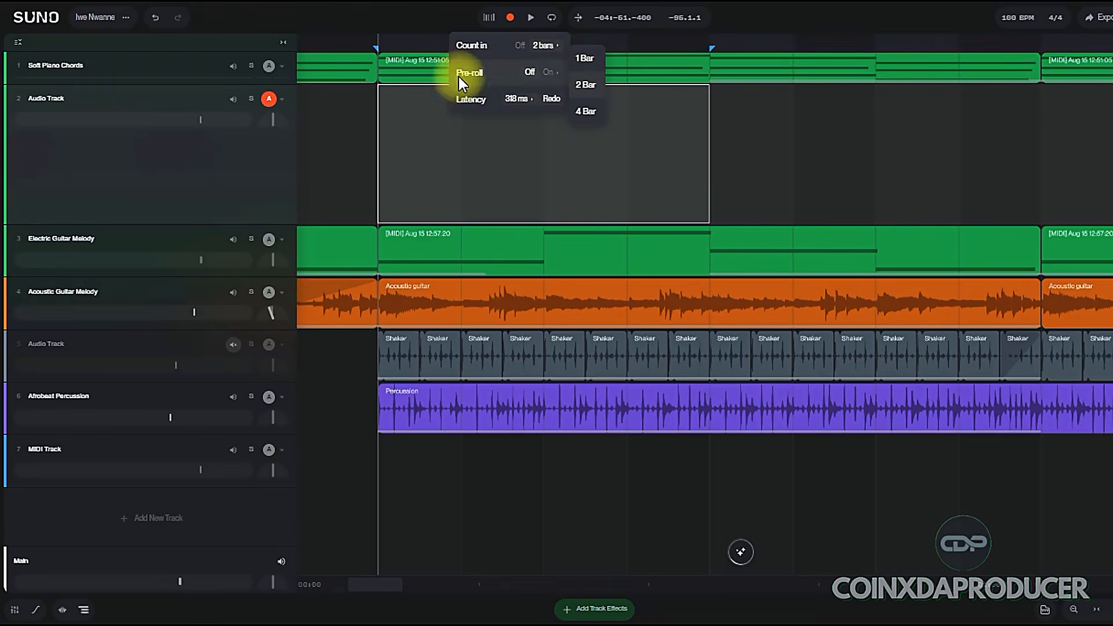
{"action": "left_click", "coordinate": [509, 142]}
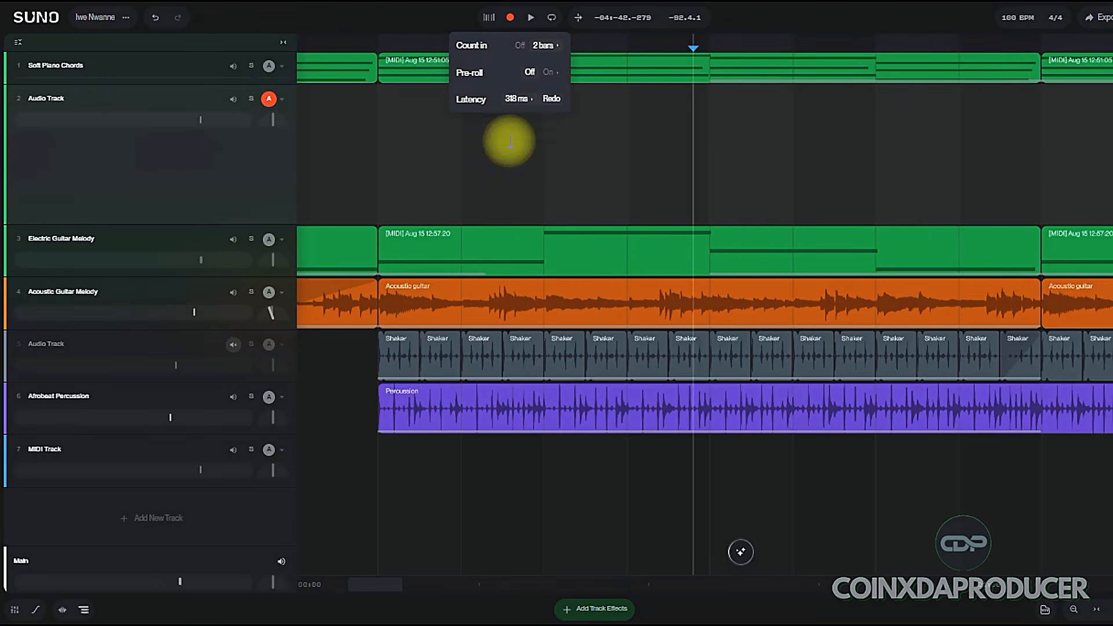
{"action": "left_click", "coordinate": [508, 134]}
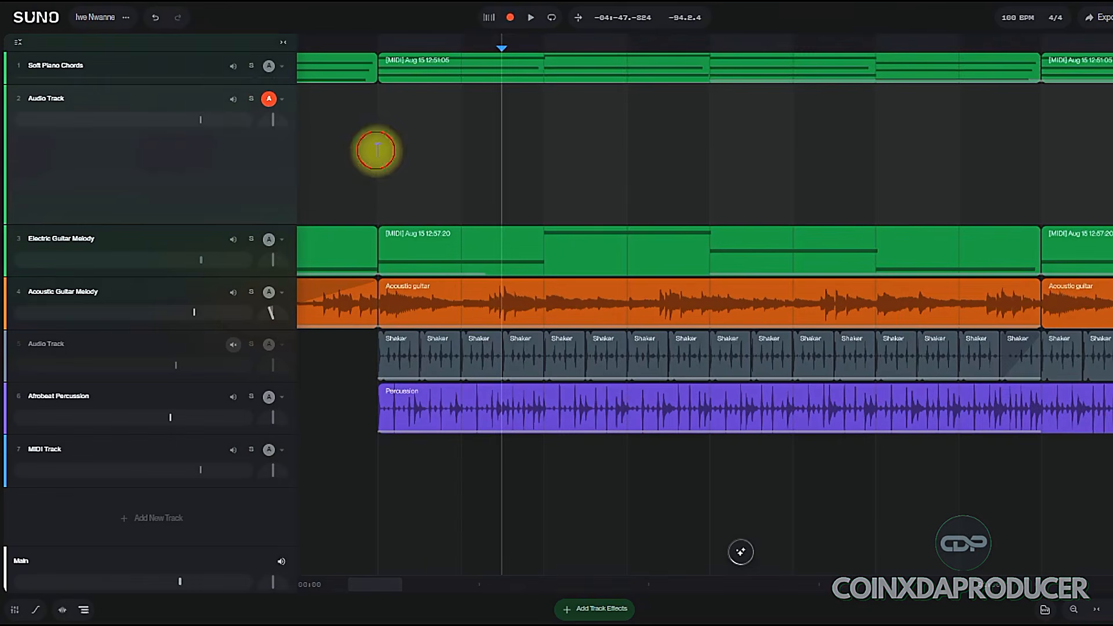
Set the Monitor input of the Audio Track holding the vocal clip to On.
{"action": "left_click", "coordinate": [227, 277]}
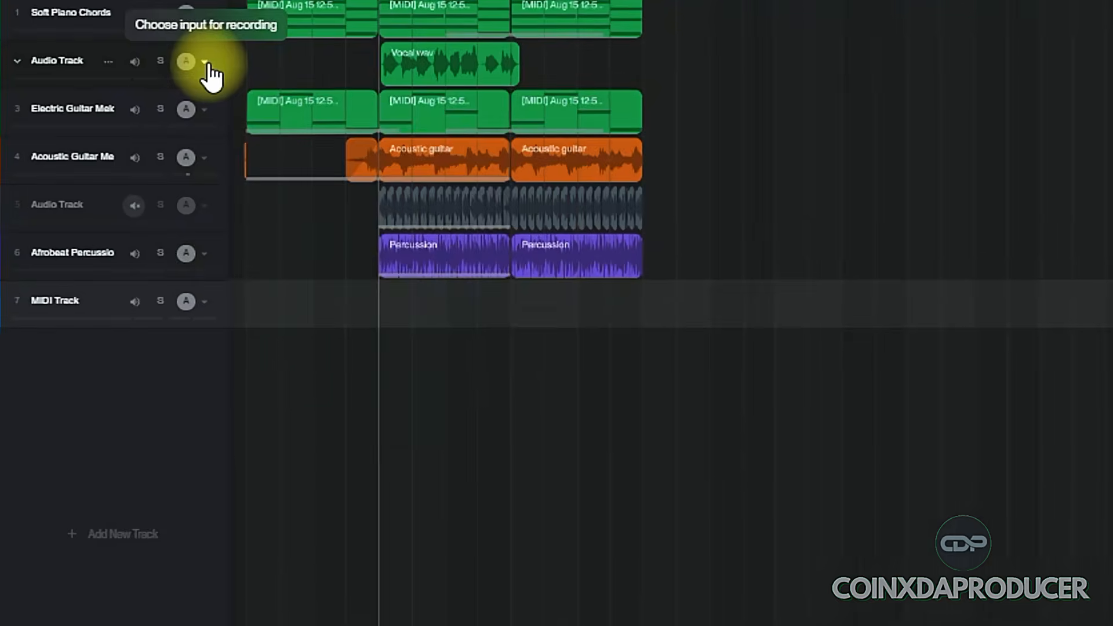
{"action": "left_click", "coordinate": [206, 64]}
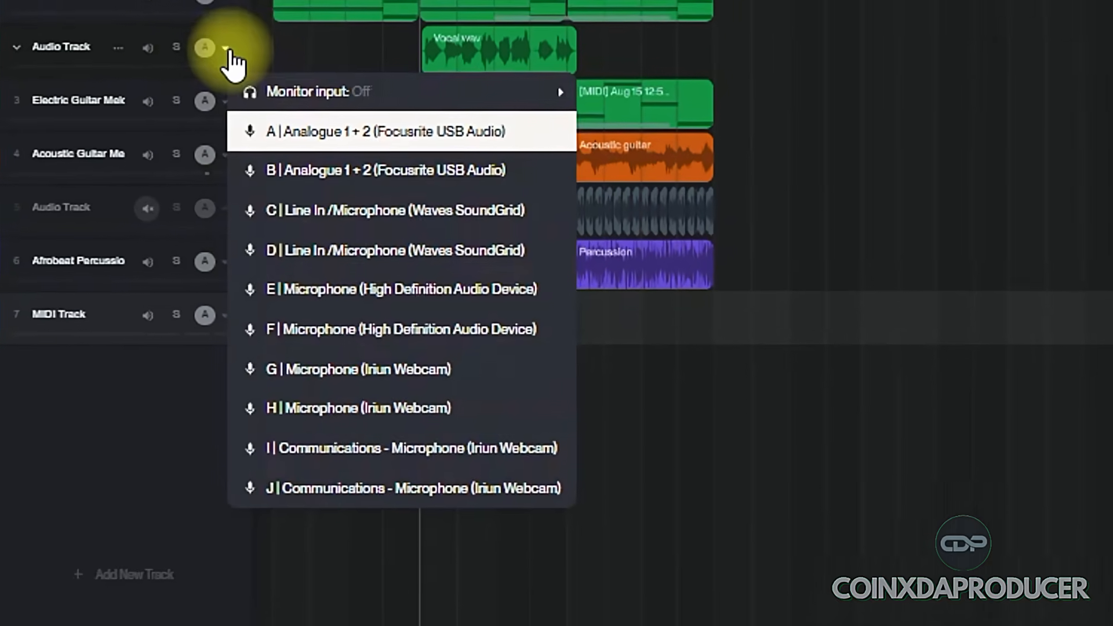
{"action": "mouse_move", "coordinate": [278, 102]}
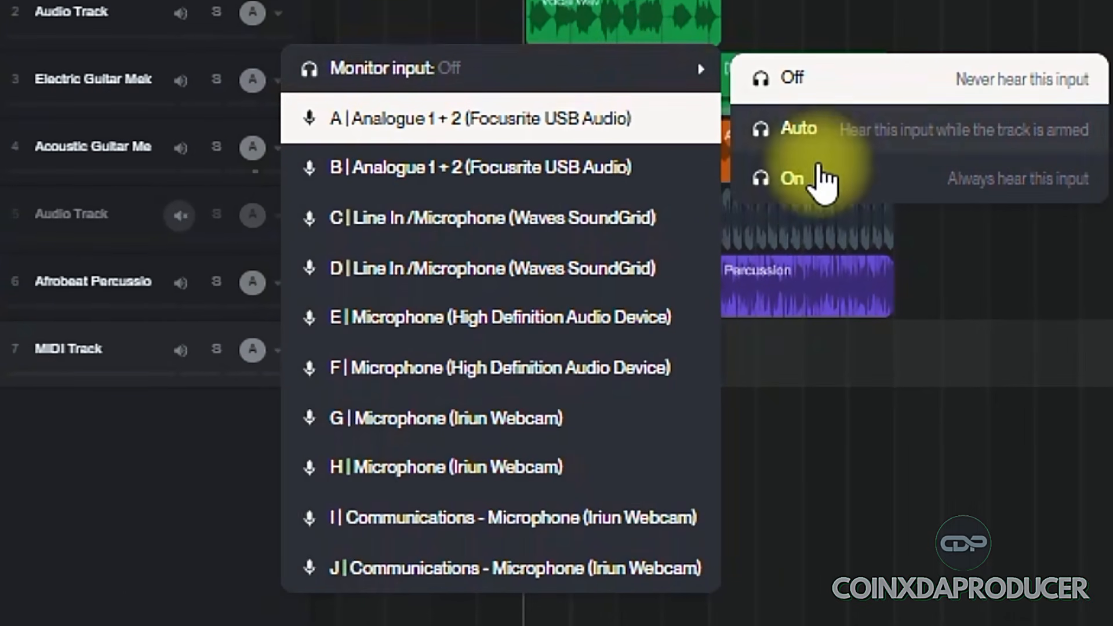
{"action": "left_click", "coordinate": [800, 180]}
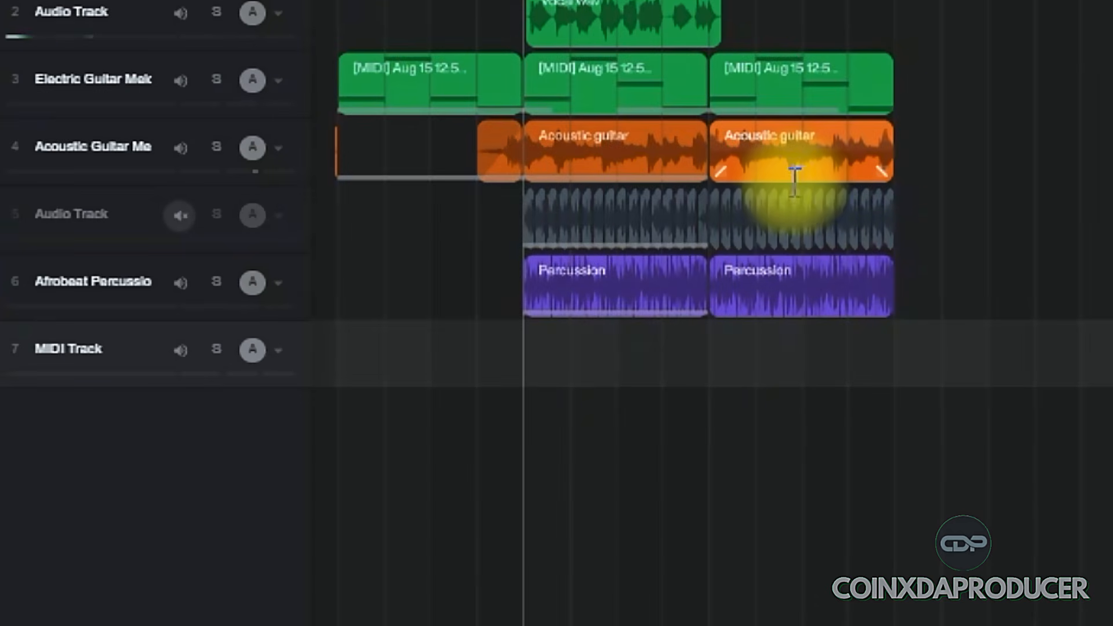
Set the vocal Audio Track's Monitor input back to Off.
{"action": "left_click", "coordinate": [278, 13]}
{"action": "mouse_move", "coordinate": [661, 67]}
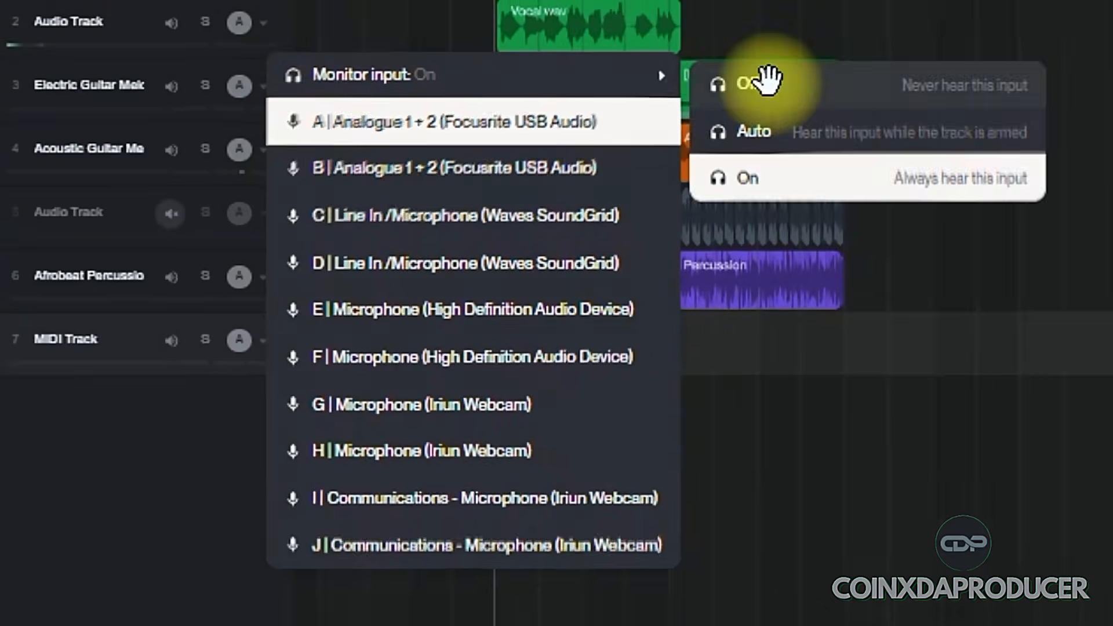
{"action": "left_click", "coordinate": [780, 87]}
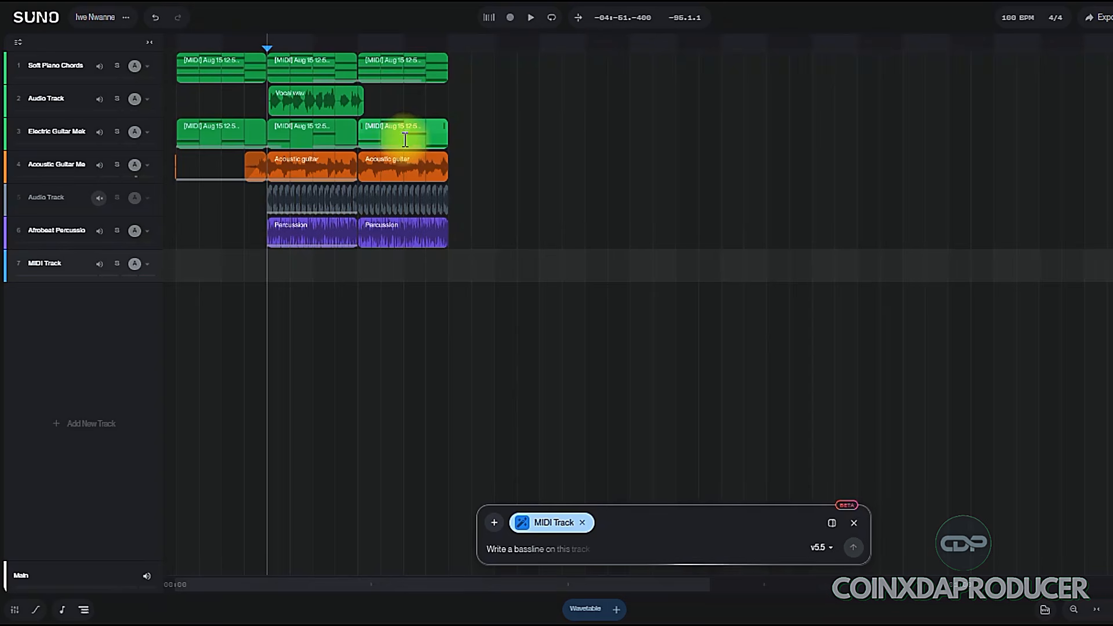
Solo the vocal Audio Track and play back the beginning of its clip.
{"action": "key", "text": "s"}
{"action": "key", "text": "space"}
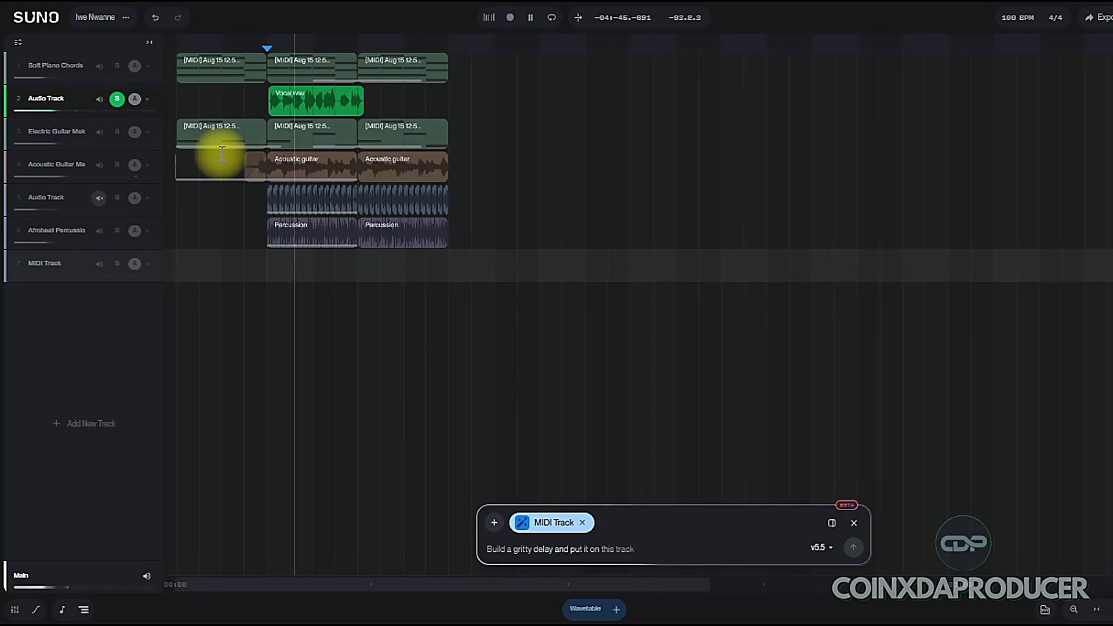
{"action": "key", "text": "space"}
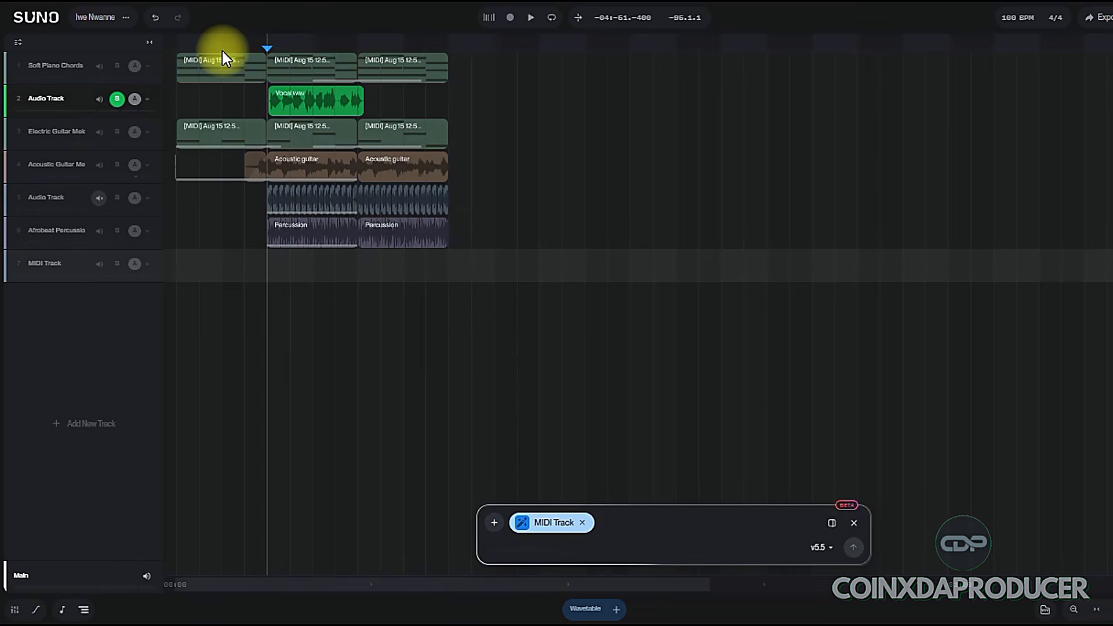
Unsolo the vocal Audio Track and play back all tracks together from the start of the vocal clip.
{"action": "left_click", "coordinate": [116, 99]}
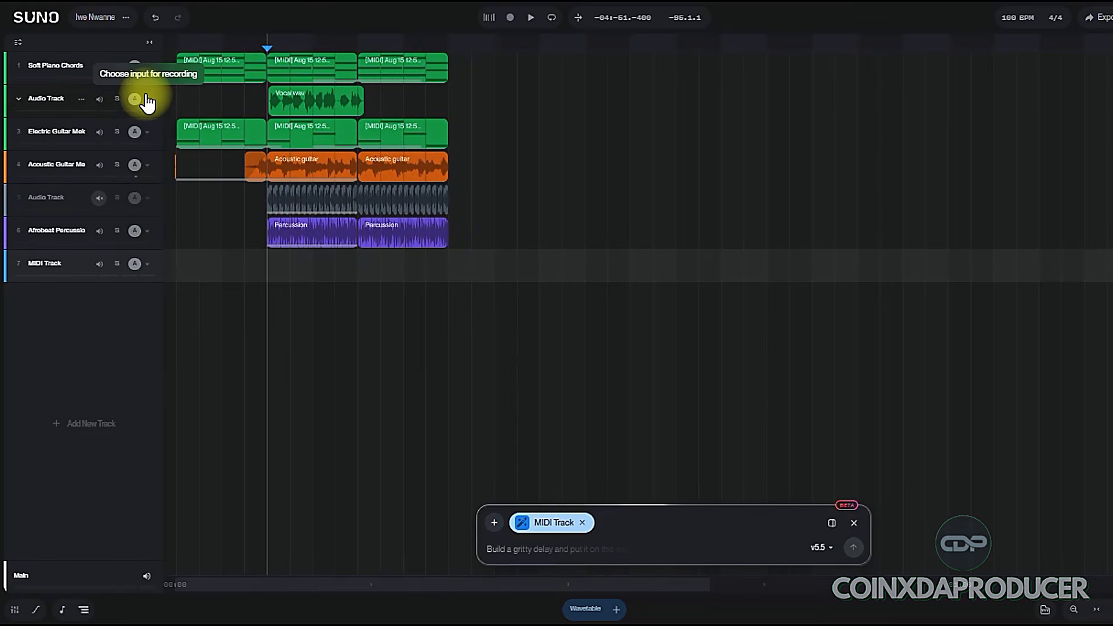
{"action": "key", "text": "space"}
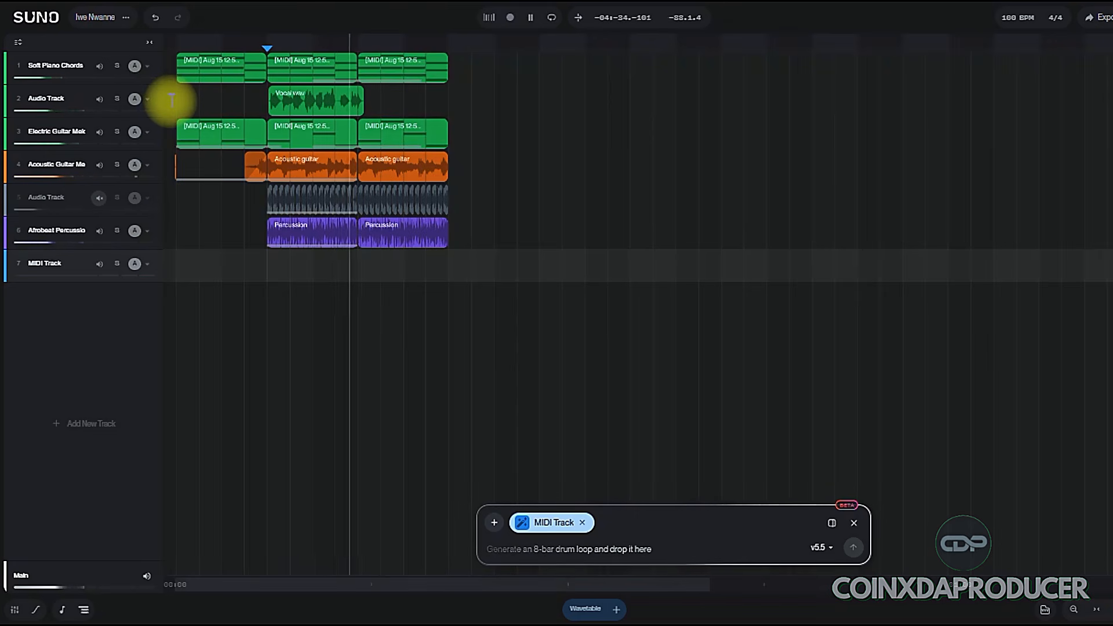
{"action": "key", "text": "space"}
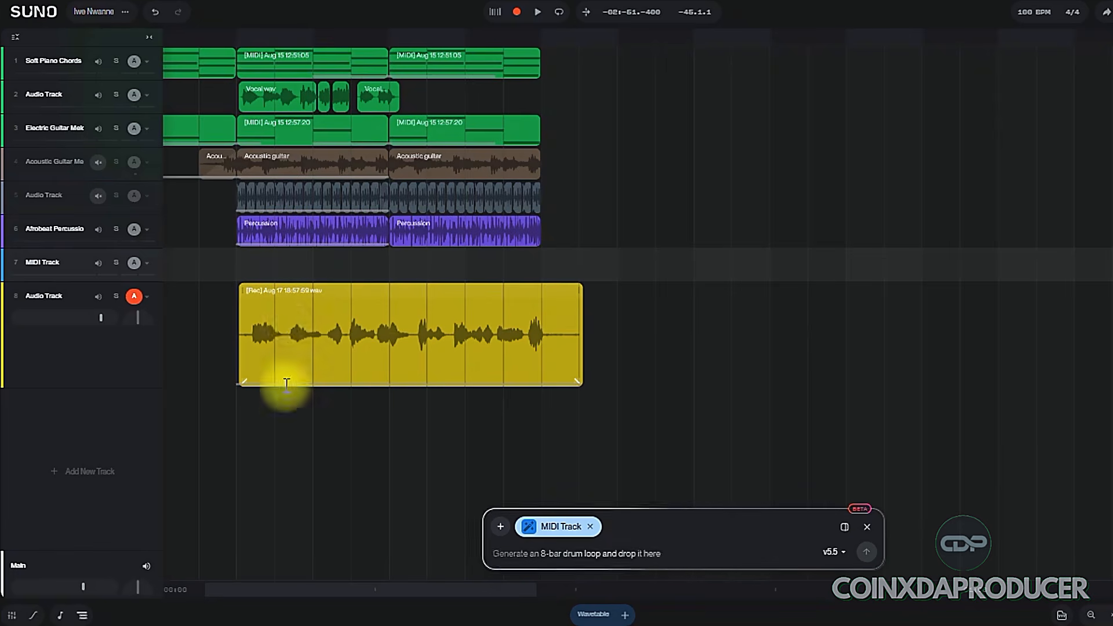
Bring up the editing options for the recorded vocal clip on the last Audio Track.
{"action": "left_click", "coordinate": [275, 335]}
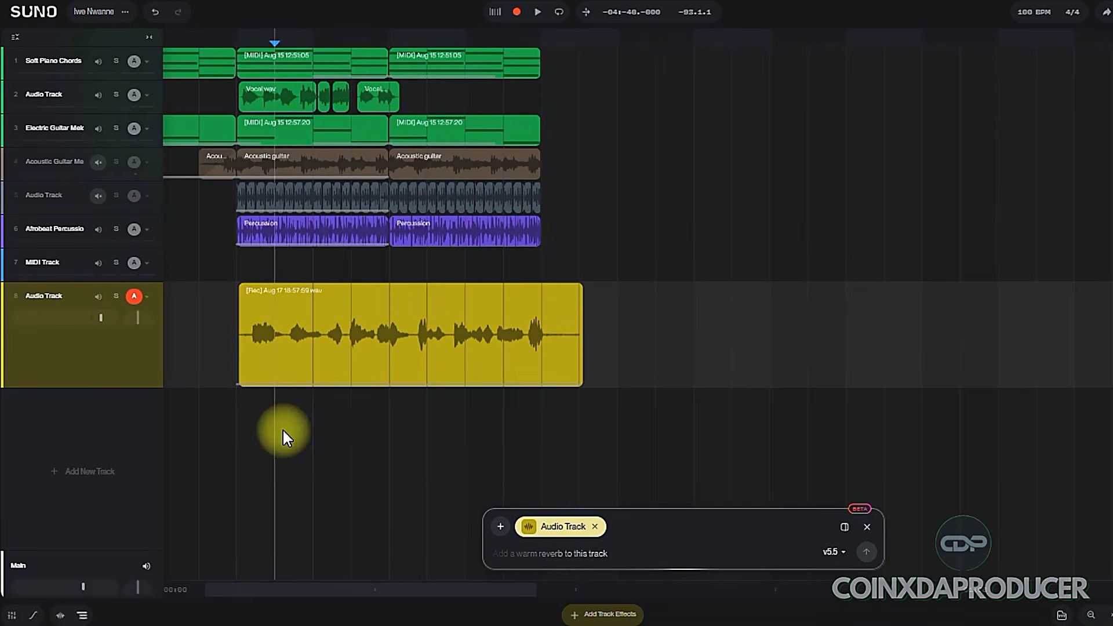
{"action": "scroll", "coordinate": [288, 420], "scroll_direction": "up", "scroll_amount": 5}
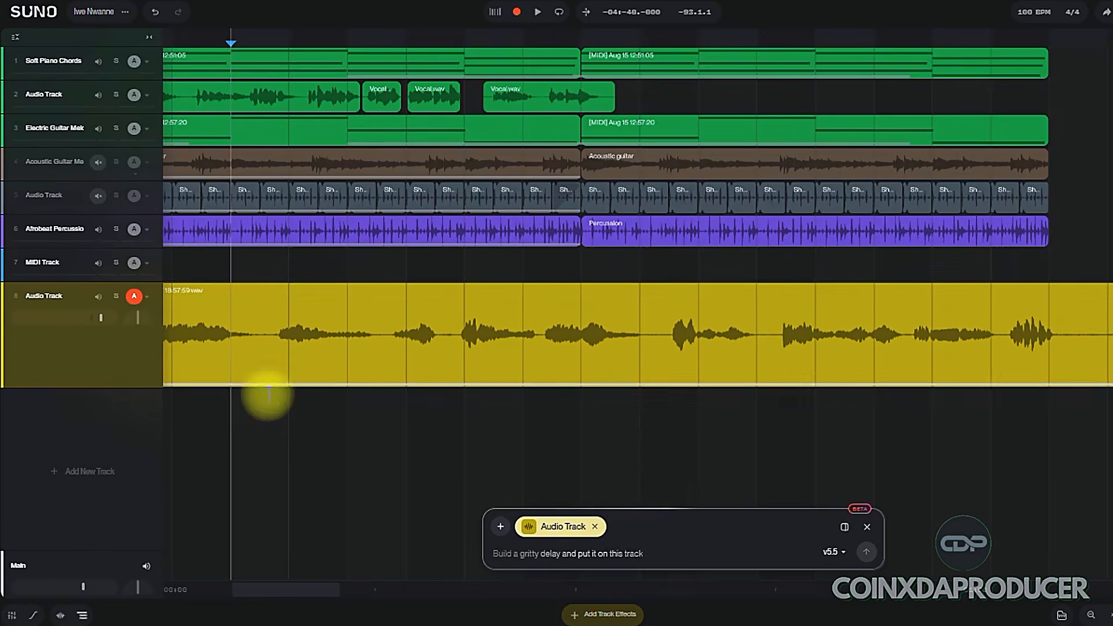
{"action": "left_click", "coordinate": [262, 405]}
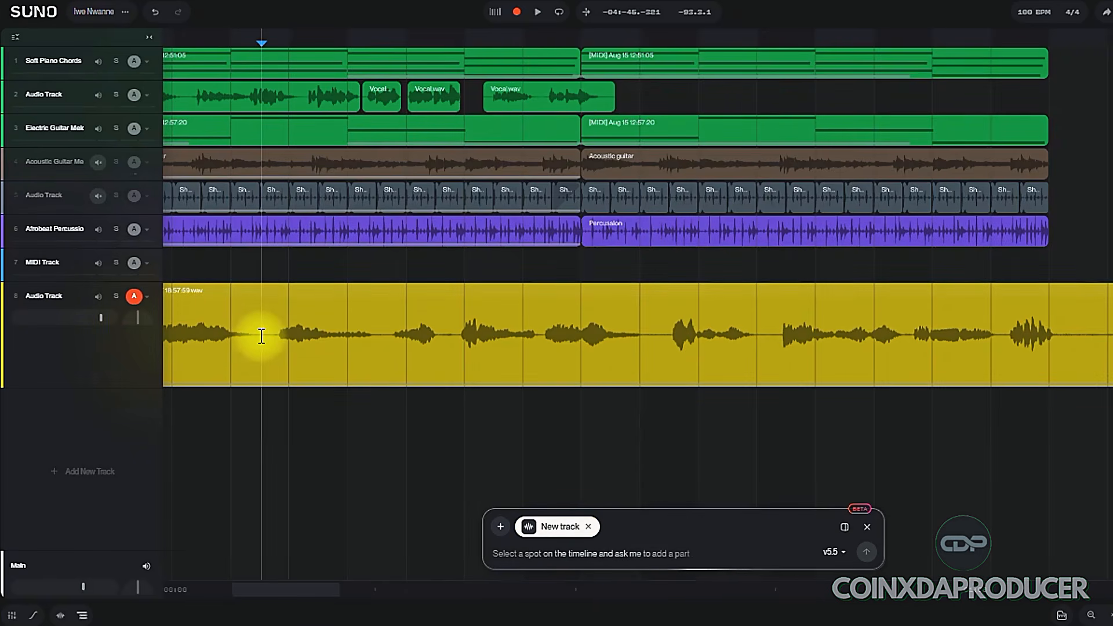
{"action": "right_click", "coordinate": [262, 336]}
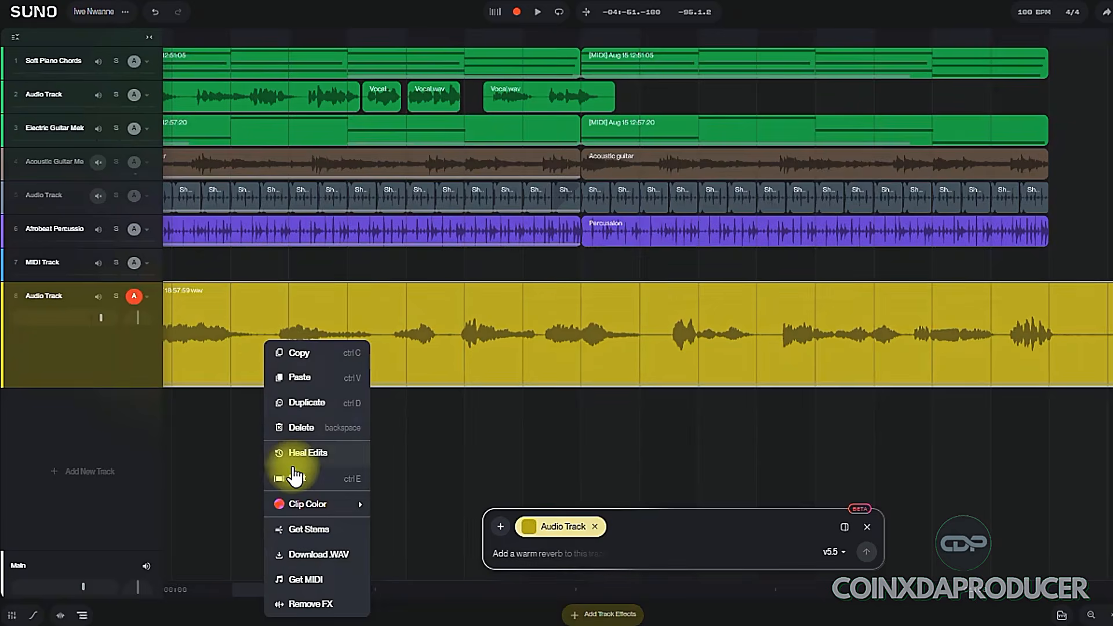
Split the recorded vocal clip before and after its second phrase and shift the separated piece slightly later.
{"action": "left_click", "coordinate": [260, 320]}
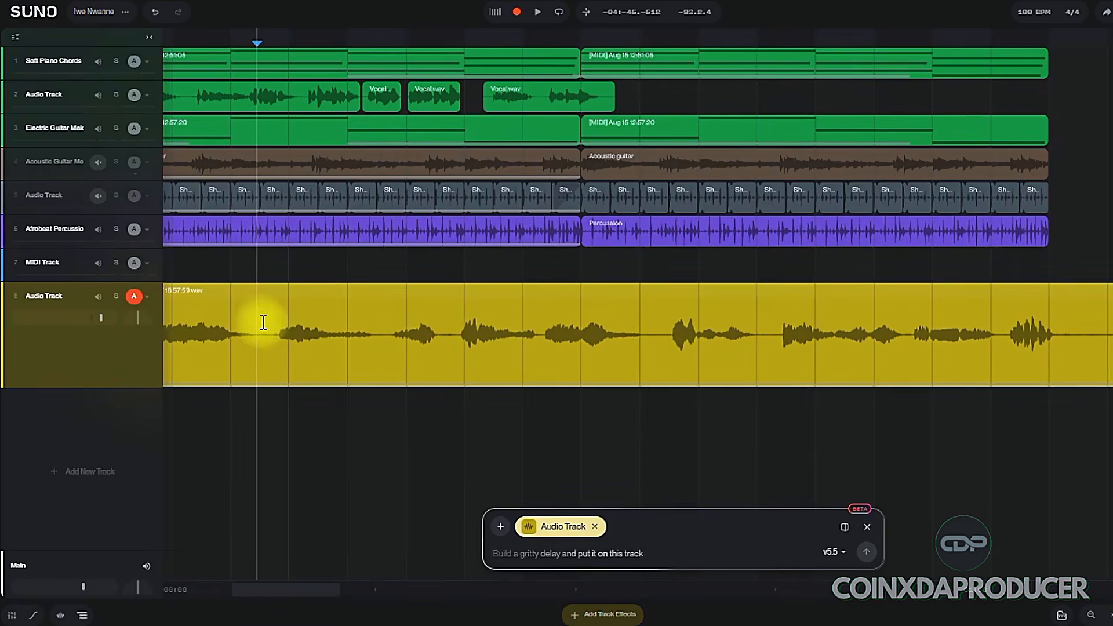
{"action": "key", "text": "s"}
{"action": "left_click", "coordinate": [384, 325]}
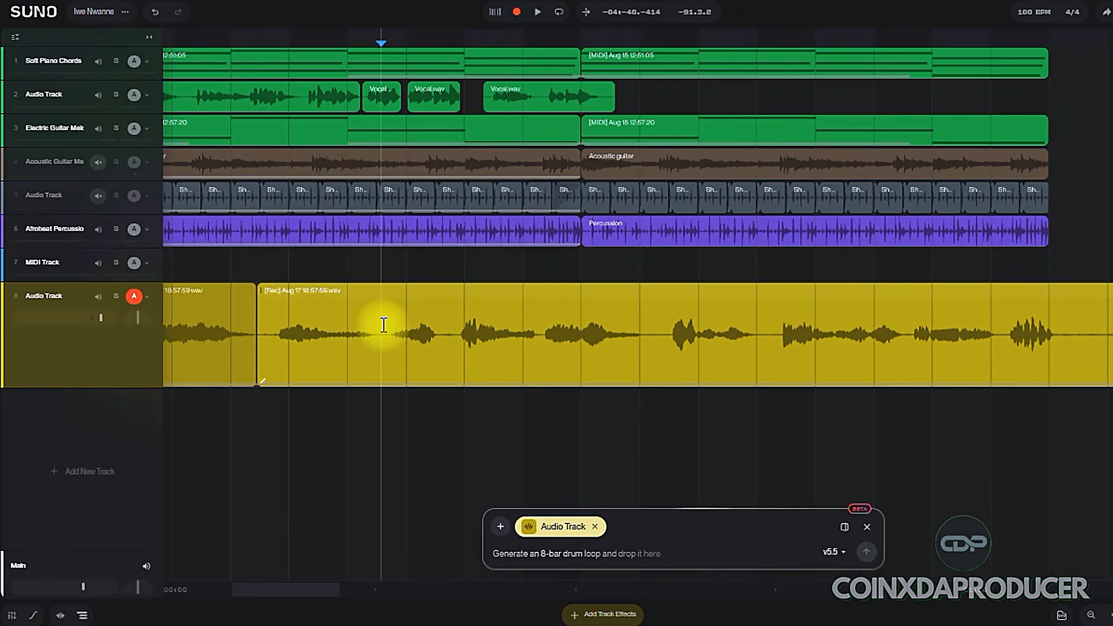
{"action": "left_click_drag", "start_coordinate": [309, 291], "coordinate": [312, 291]}
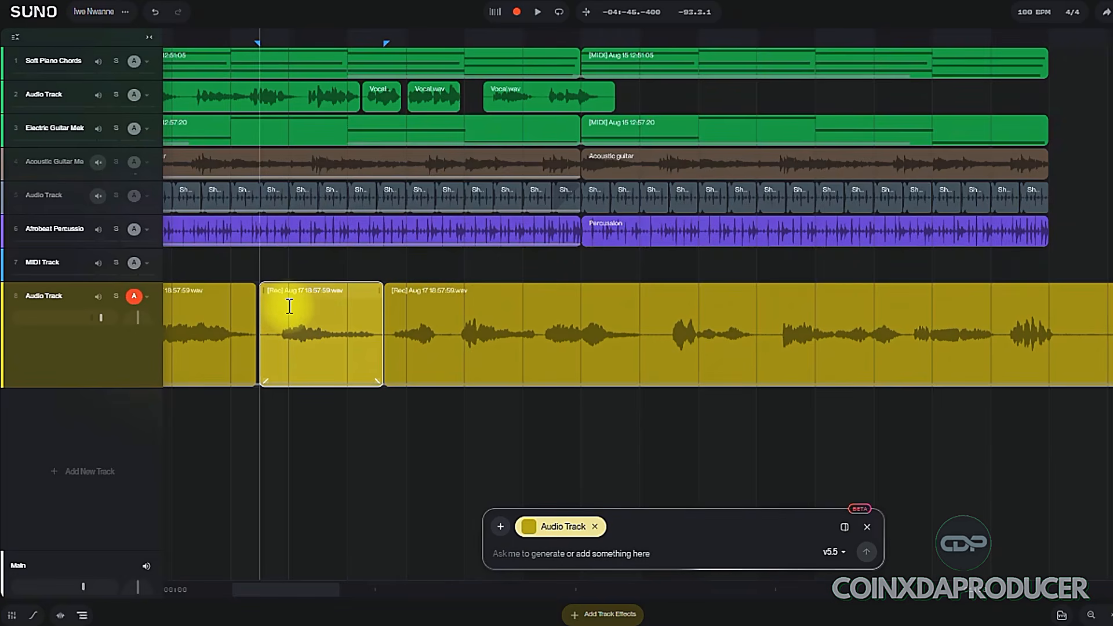
Undo the move and splits on the recorded vocal clip and clear the selection.
{"action": "key", "text": "ctrl+z"}
{"action": "key", "text": "ctrl+z"}
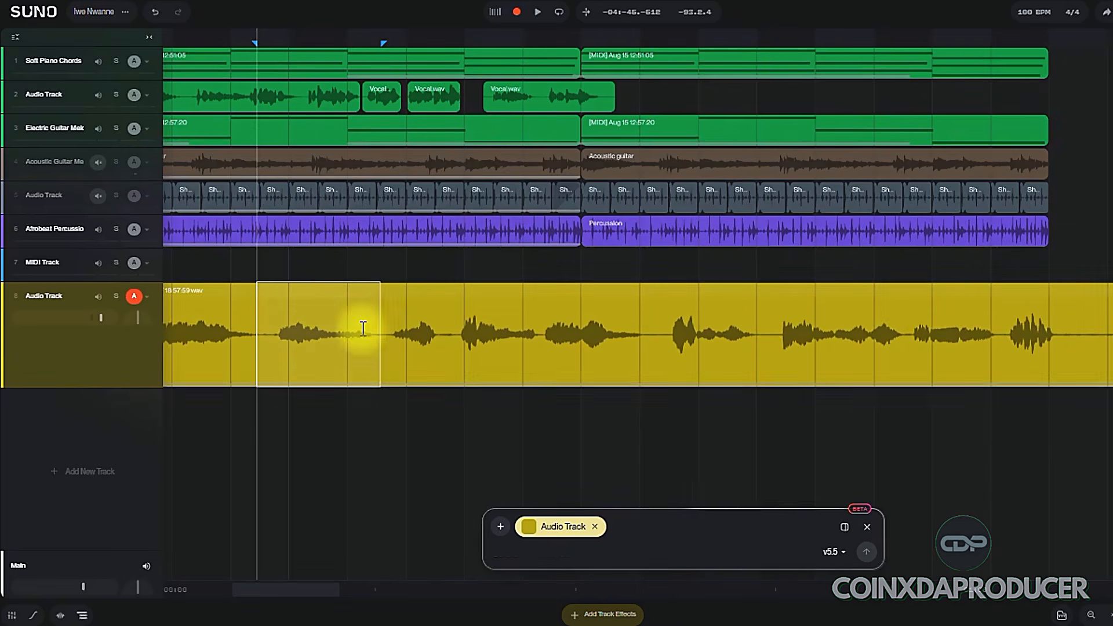
{"action": "left_click", "coordinate": [326, 407]}
{"action": "left_click", "coordinate": [330, 315]}
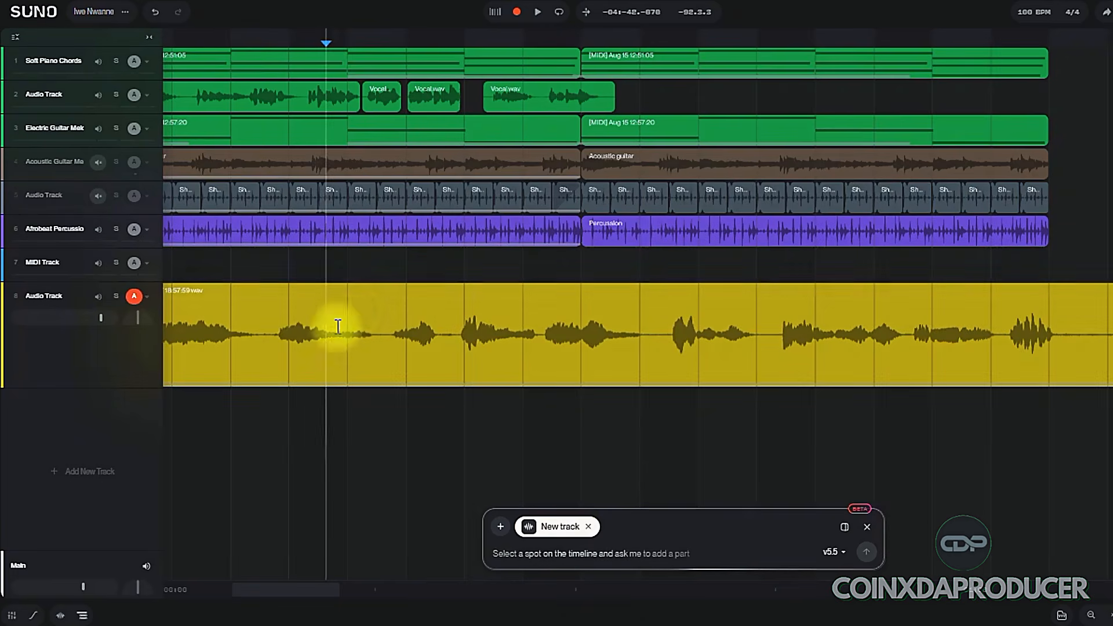
Open the recorded vocal clip in the clip editor and lower its track's volume slightly.
{"action": "double_click", "coordinate": [362, 296]}
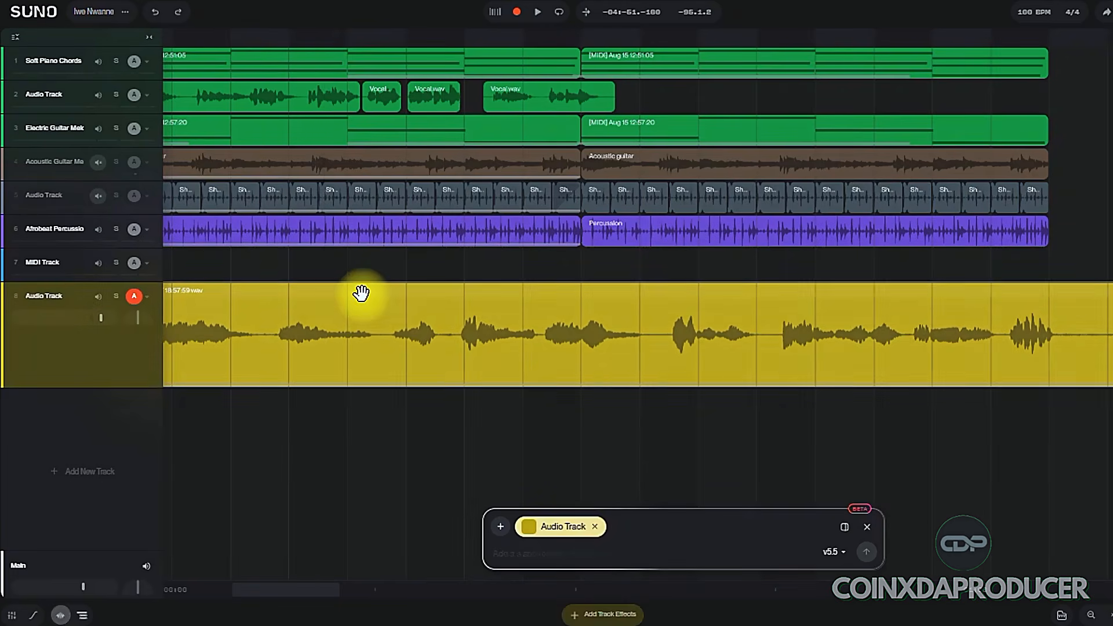
{"action": "left_click_drag", "start_coordinate": [98, 316], "coordinate": [93, 318]}
{"action": "double_click", "coordinate": [96, 315]}
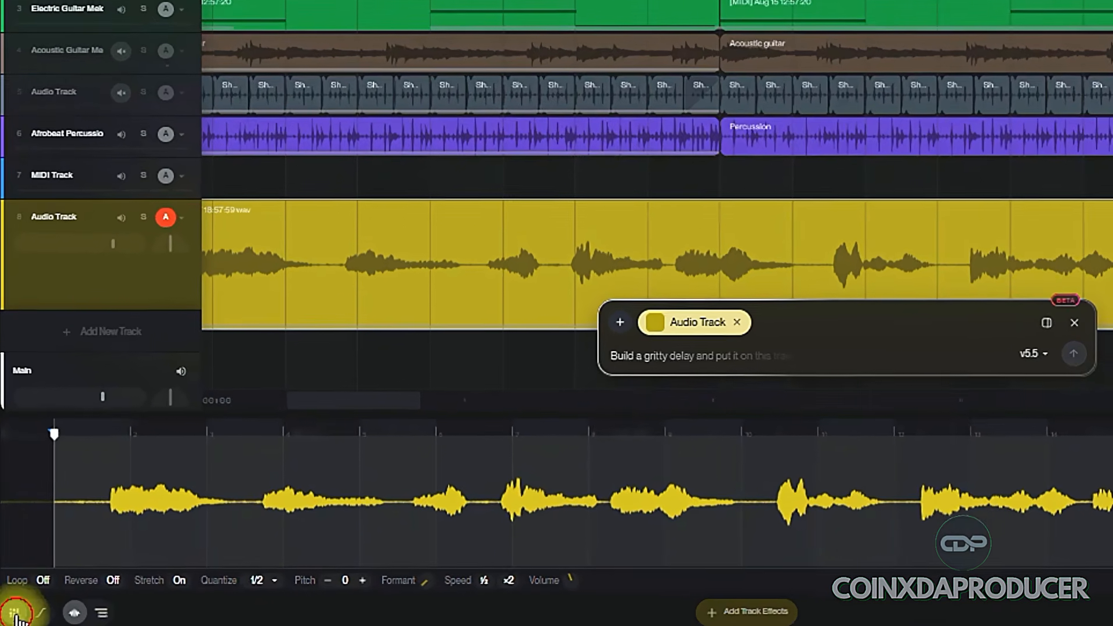
View the vocal track's effects and automation lanes in turn, and return to its clip editor.
{"action": "left_click", "coordinate": [13, 616]}
{"action": "left_click", "coordinate": [42, 612]}
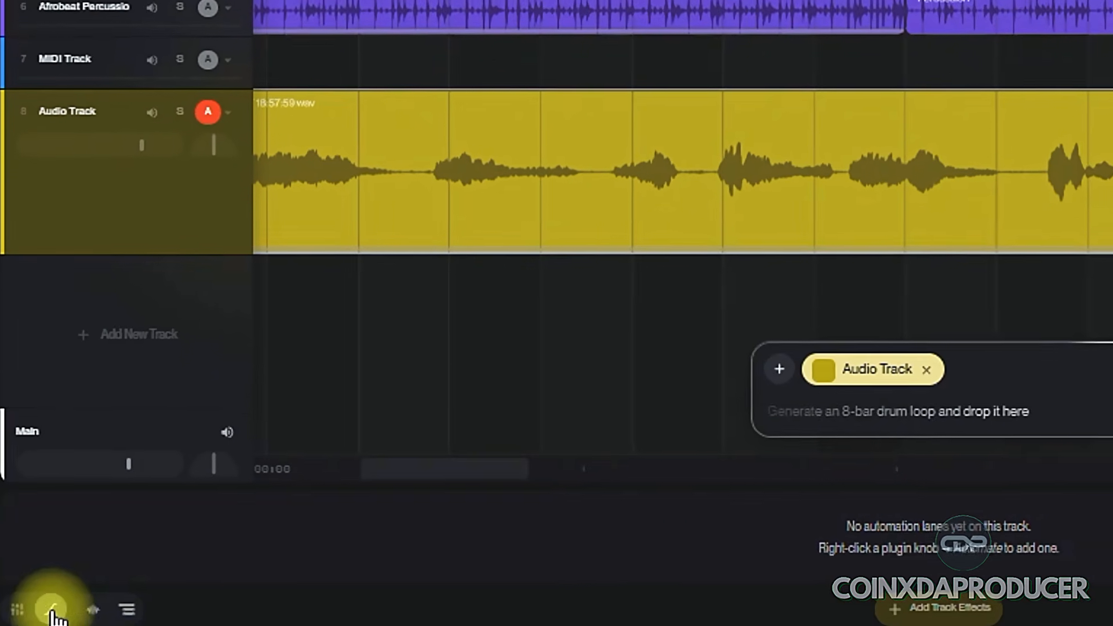
{"action": "left_click", "coordinate": [106, 609]}
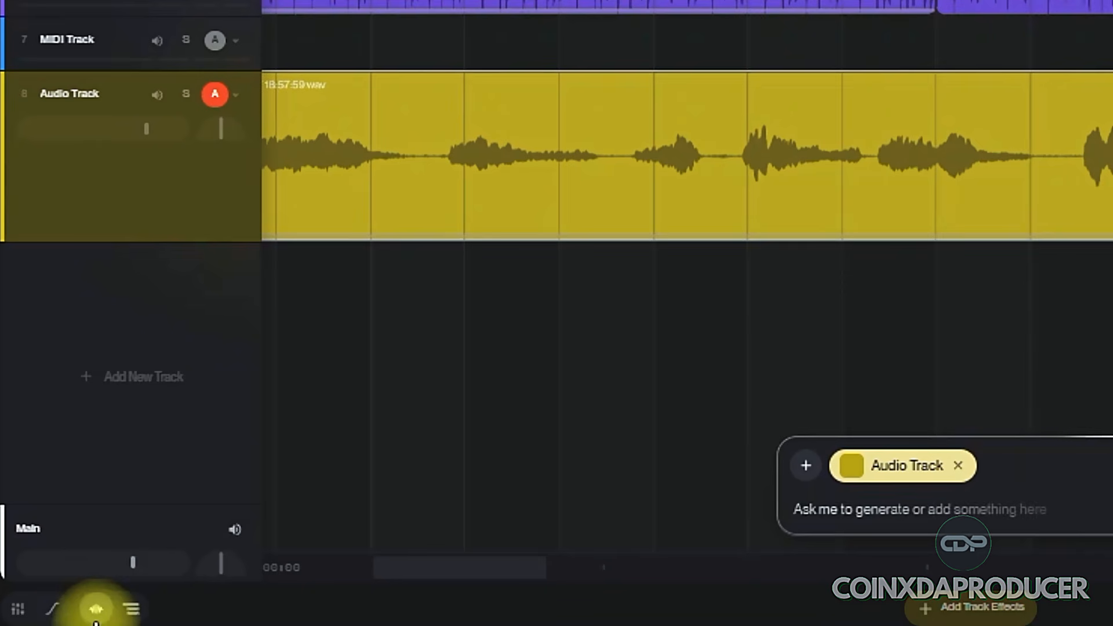
{"action": "double_click", "coordinate": [777, 84]}
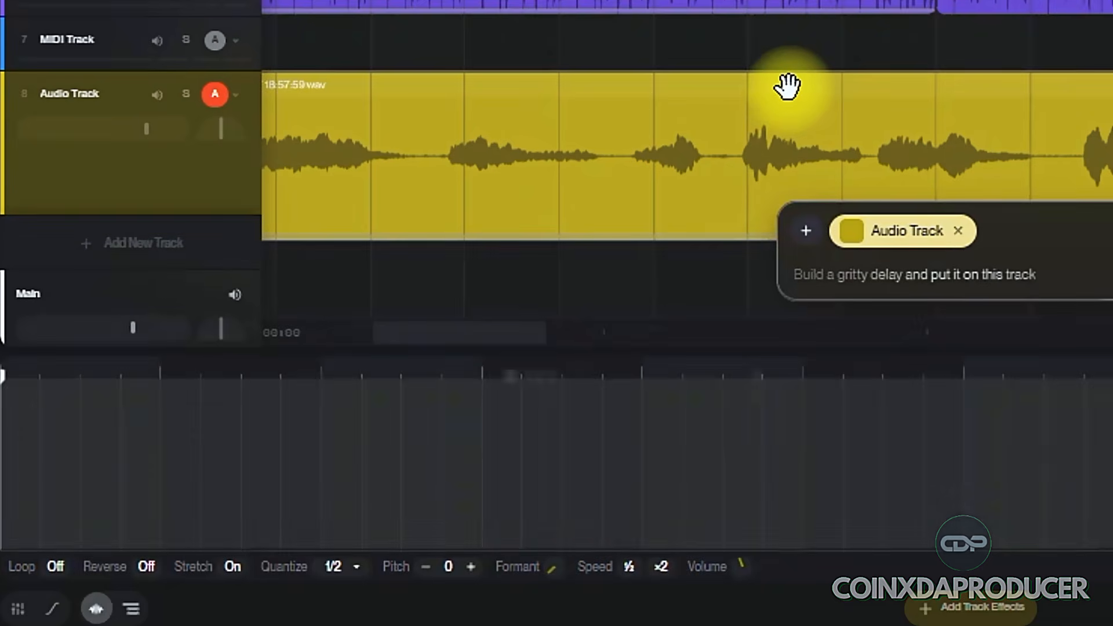
Examine the recorded vocal clip's loop, reverse, stretch, quantize, pitch, formant, speed and volume settings, and close the clip editor.
{"action": "left_click", "coordinate": [800, 106]}
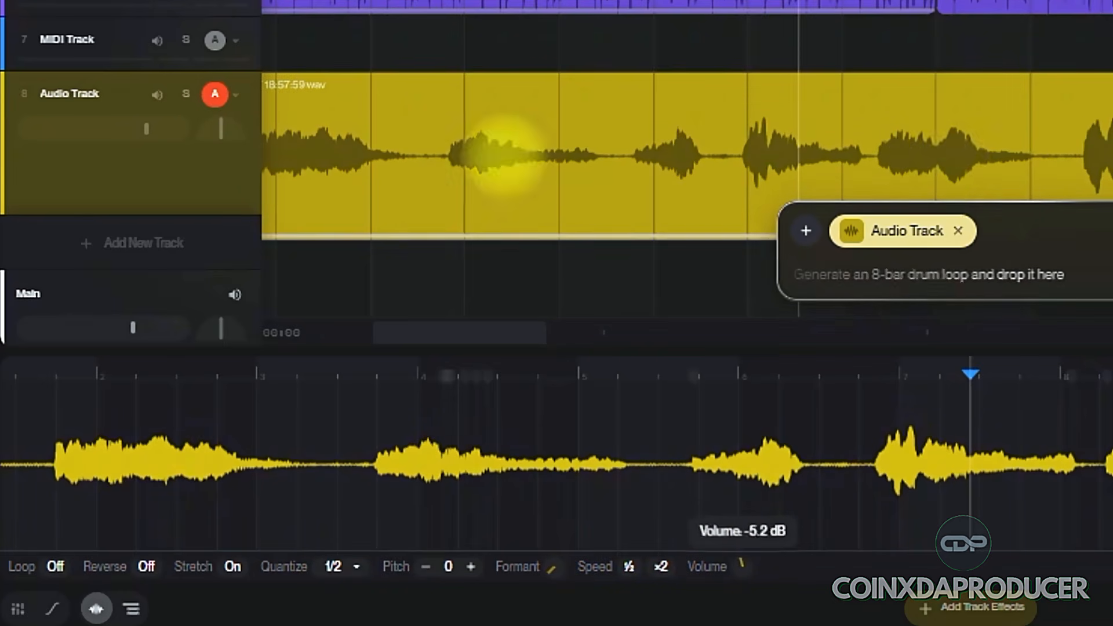
{"action": "left_click", "coordinate": [619, 574]}
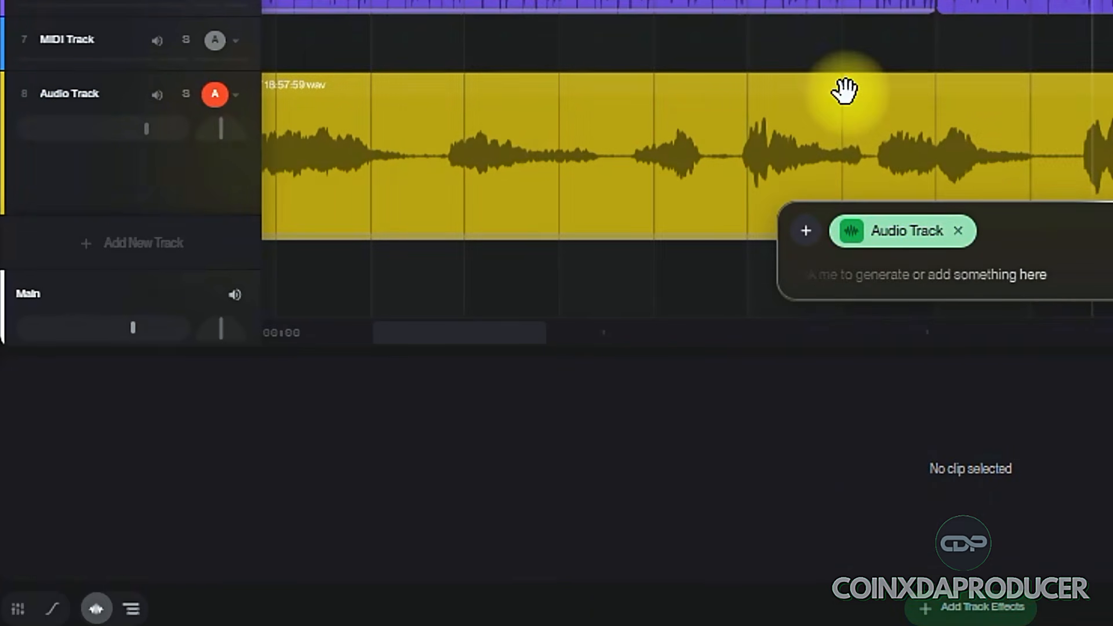
{"action": "left_click", "coordinate": [845, 90]}
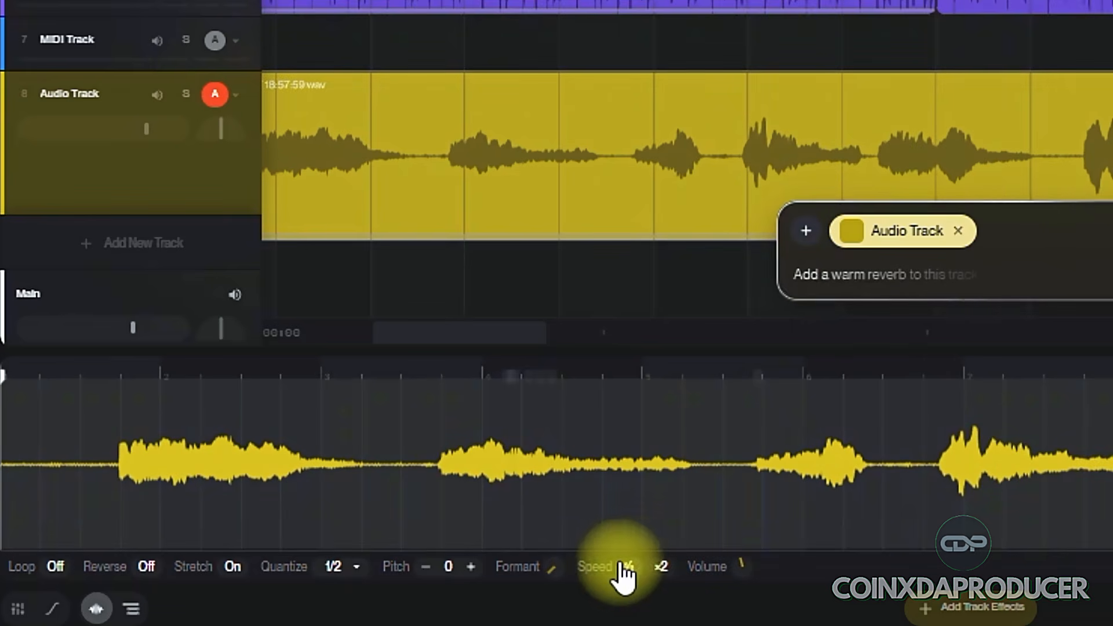
{"action": "mouse_move", "coordinate": [547, 568]}
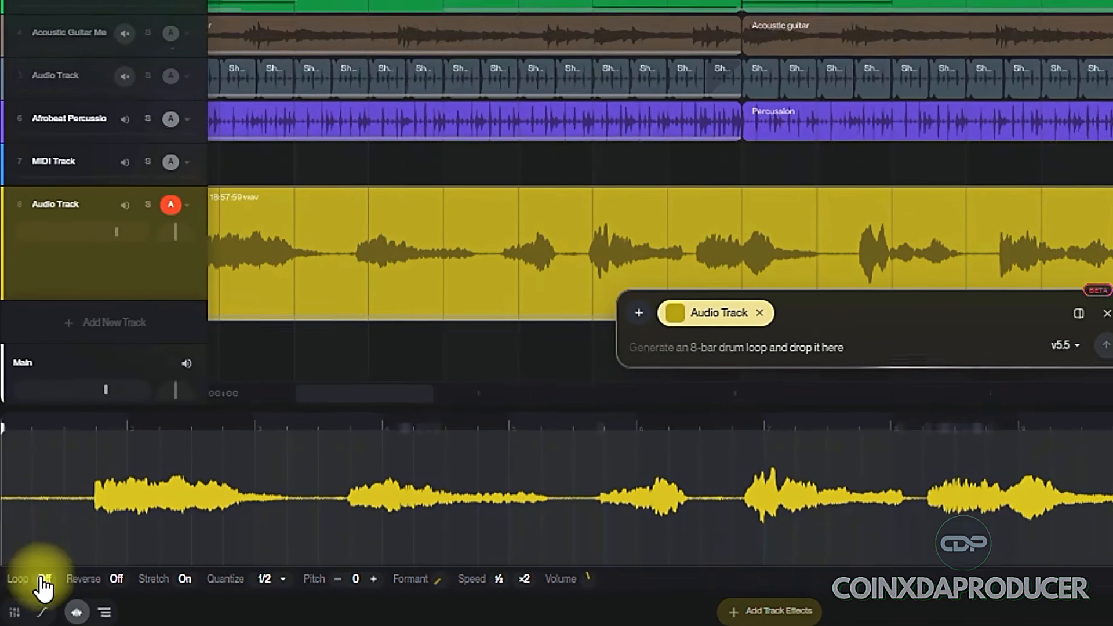
{"action": "left_click", "coordinate": [504, 376]}
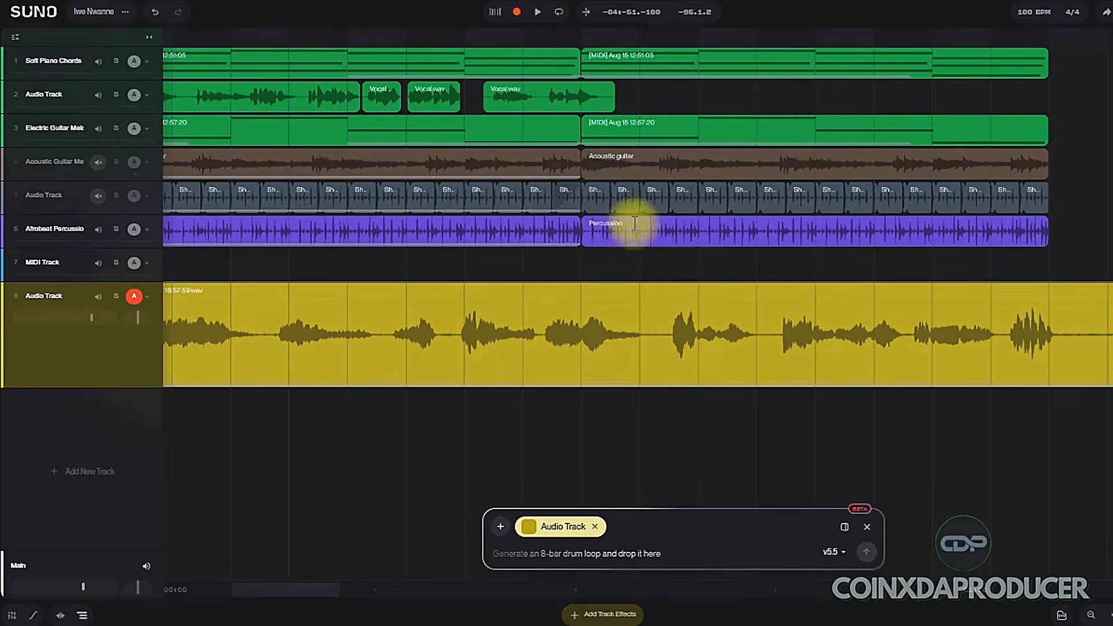
With the recorded vocal clip selected, send the prompt "convert this audio into a high end violin to suit and match the track".
{"action": "scroll", "coordinate": [529, 359], "scroll_direction": "down", "scroll_amount": 3}
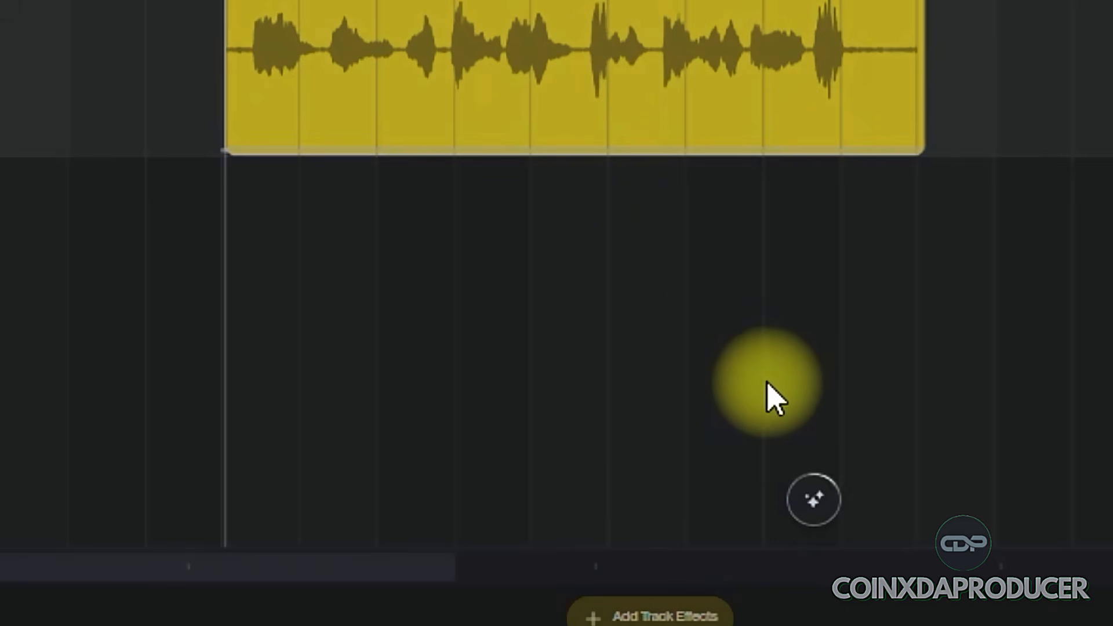
{"action": "left_click", "coordinate": [817, 497]}
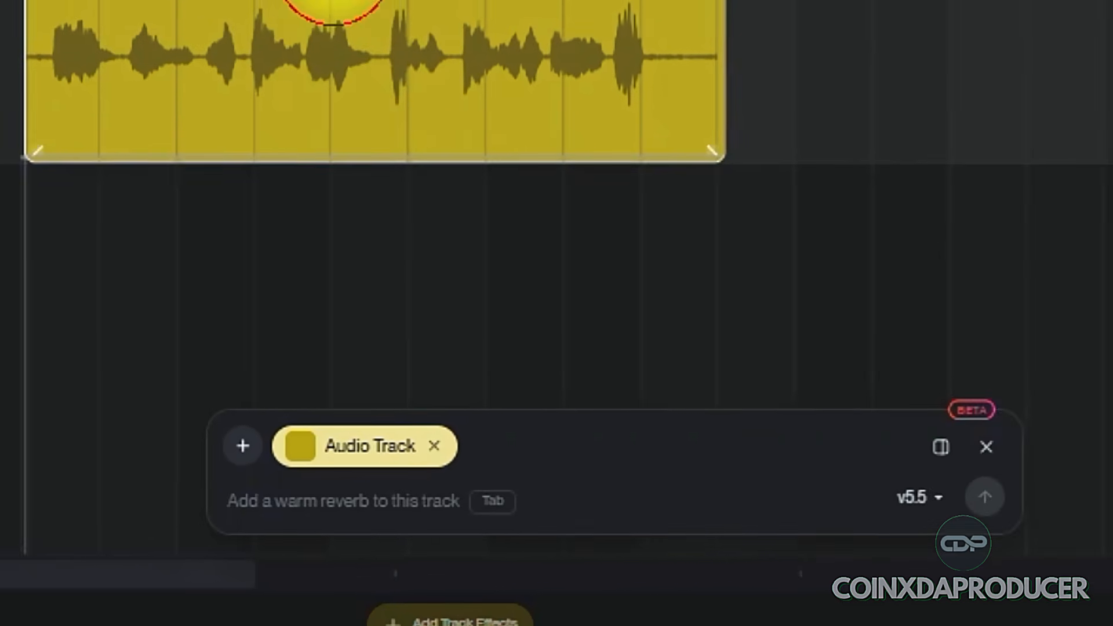
{"action": "left_click", "coordinate": [515, 506]}
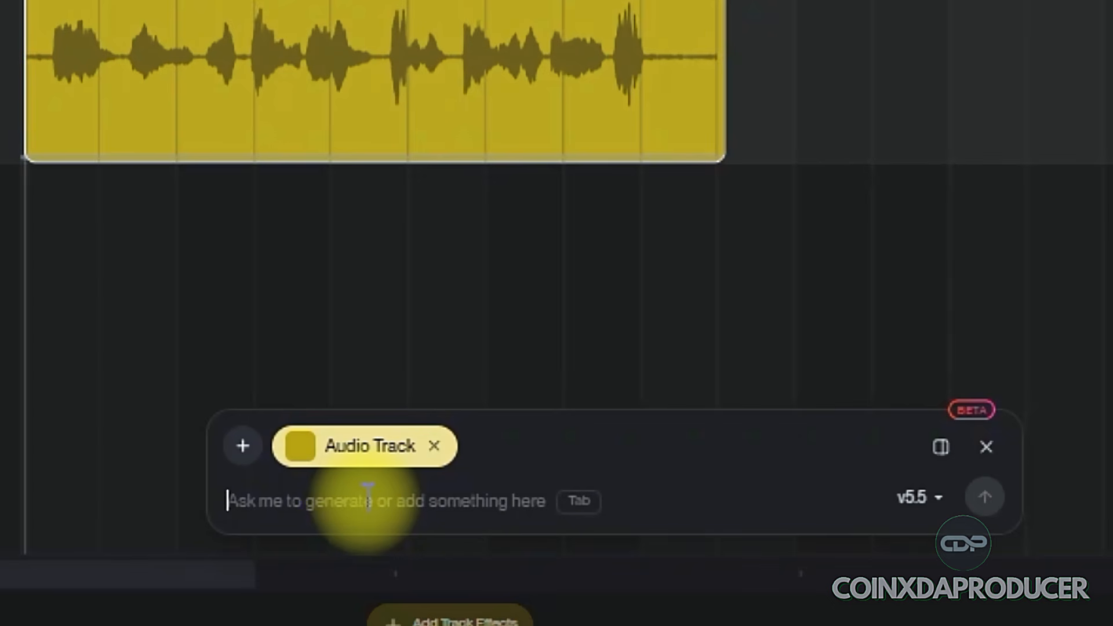
{"action": "type", "text": "convert this audio into a high end violin to suit and match the track"}
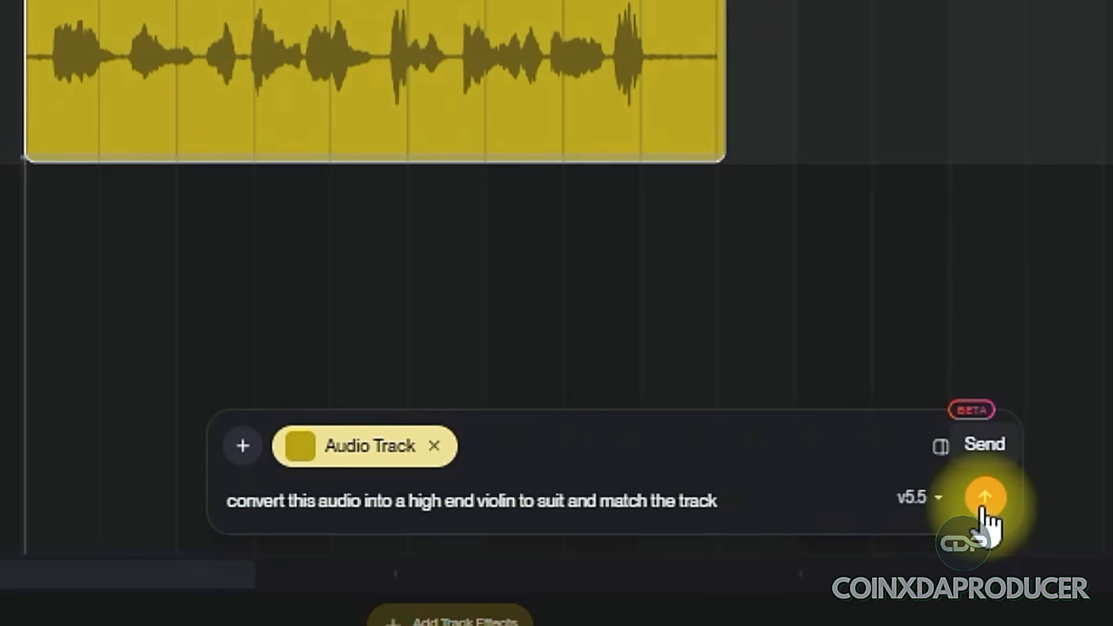
{"action": "left_click", "coordinate": [985, 497]}
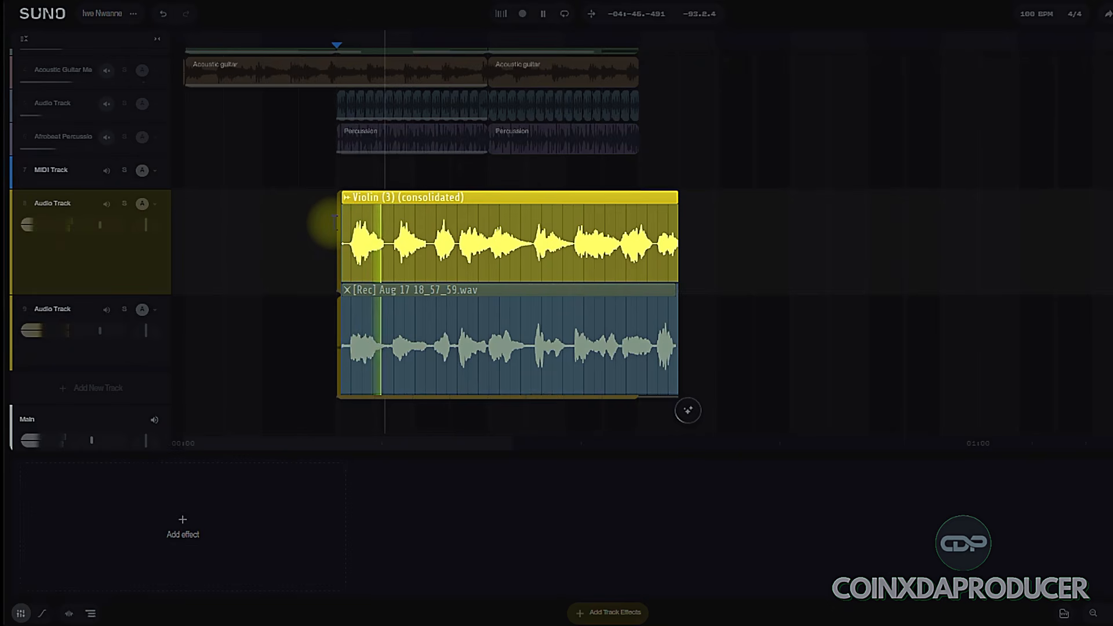
Toggle the mute between the violin and the original vocal recording during playback to compare them.
{"action": "left_click", "coordinate": [109, 207]}
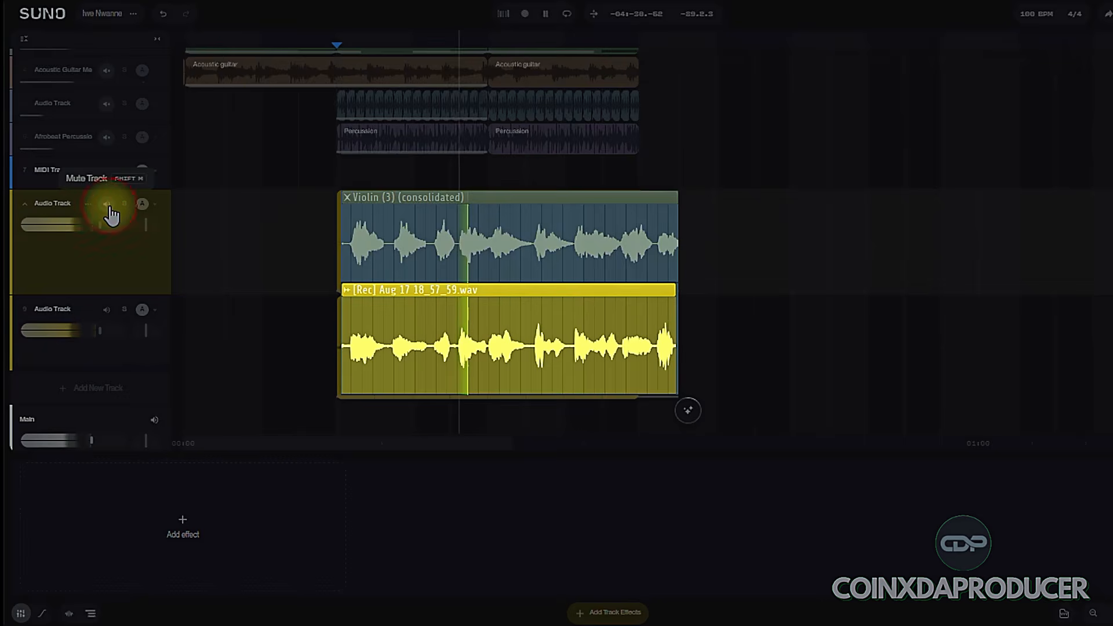
{"action": "left_click", "coordinate": [109, 208]}
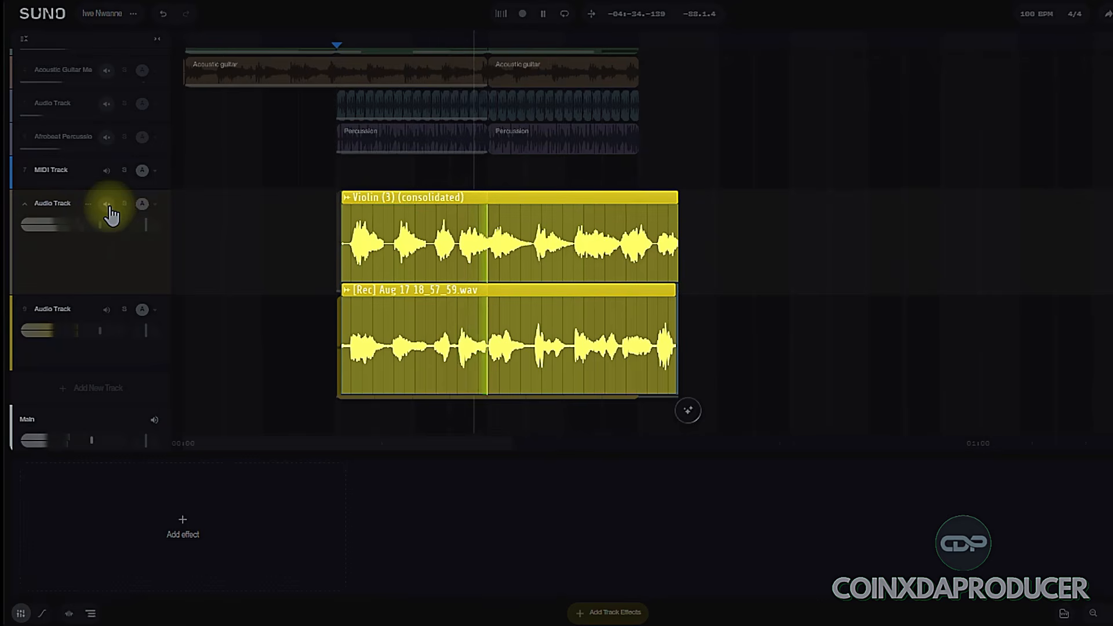
{"action": "left_click", "coordinate": [109, 206]}
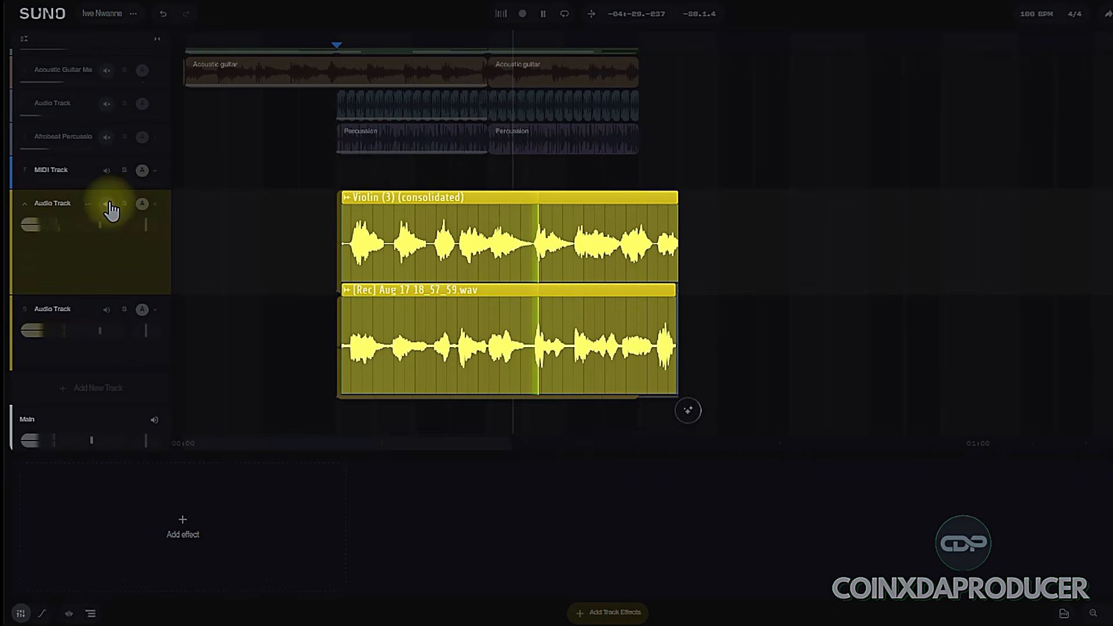
{"action": "left_click", "coordinate": [109, 206]}
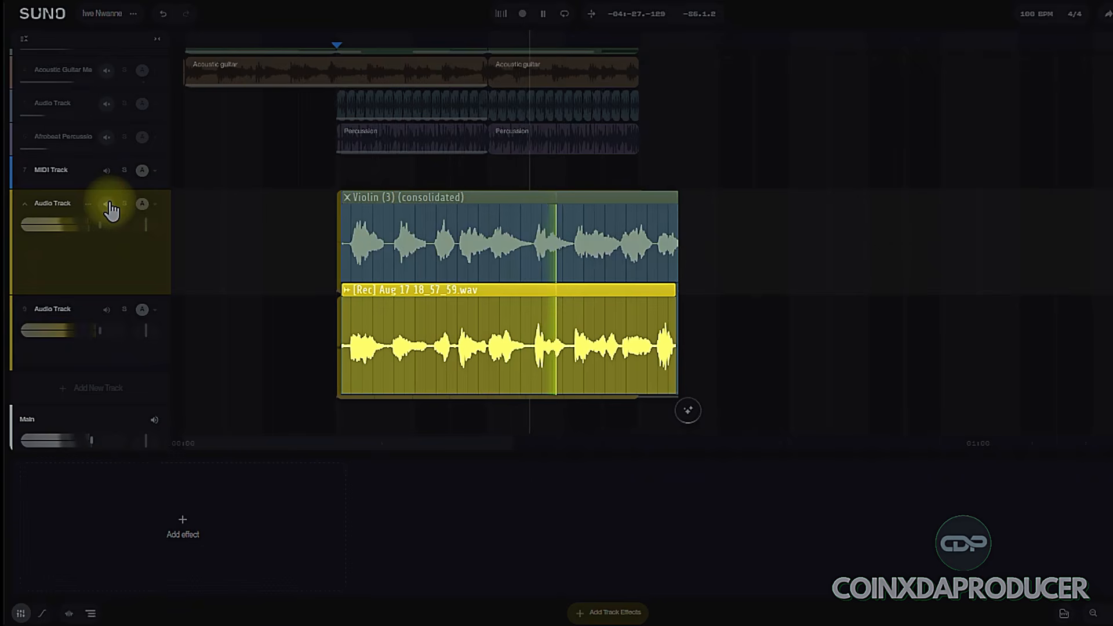
{"action": "left_click", "coordinate": [110, 206]}
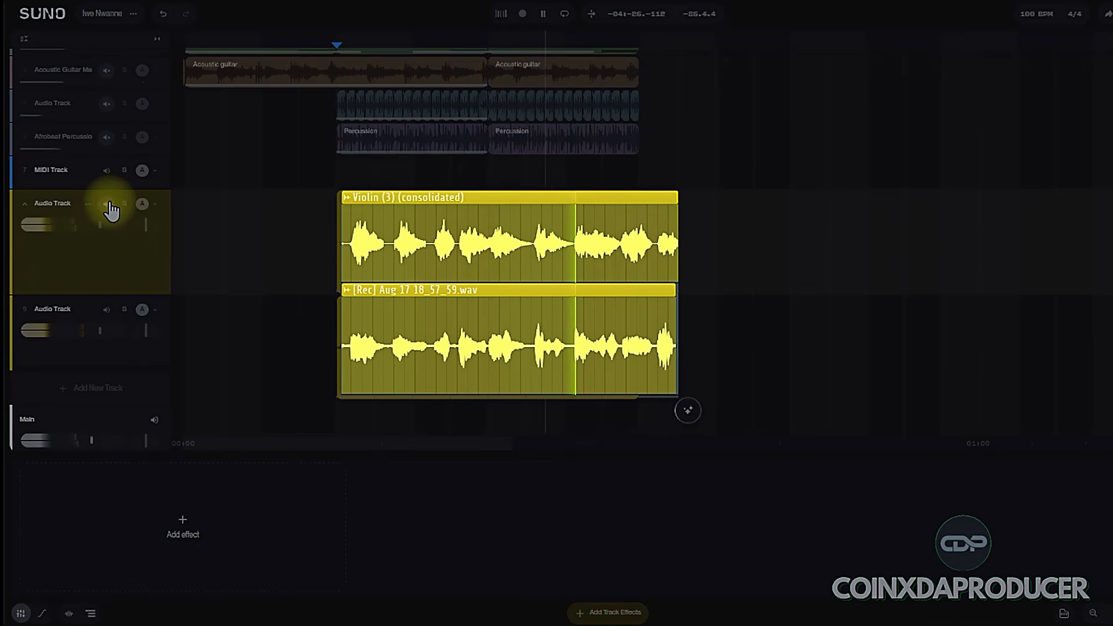
{"action": "left_click", "coordinate": [110, 206]}
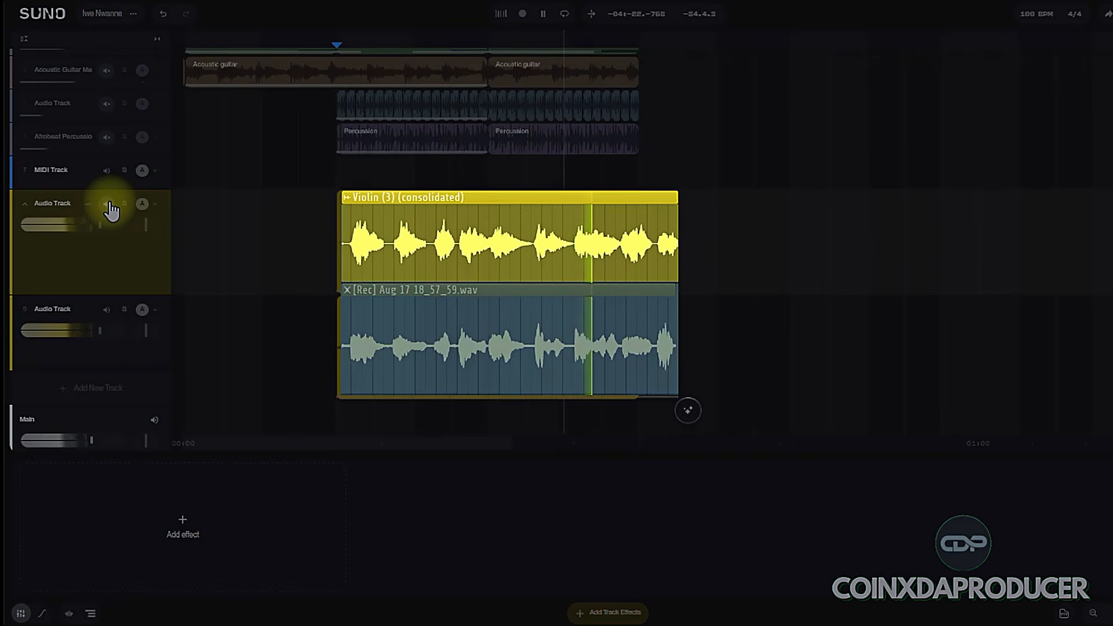
{"action": "left_click", "coordinate": [110, 207]}
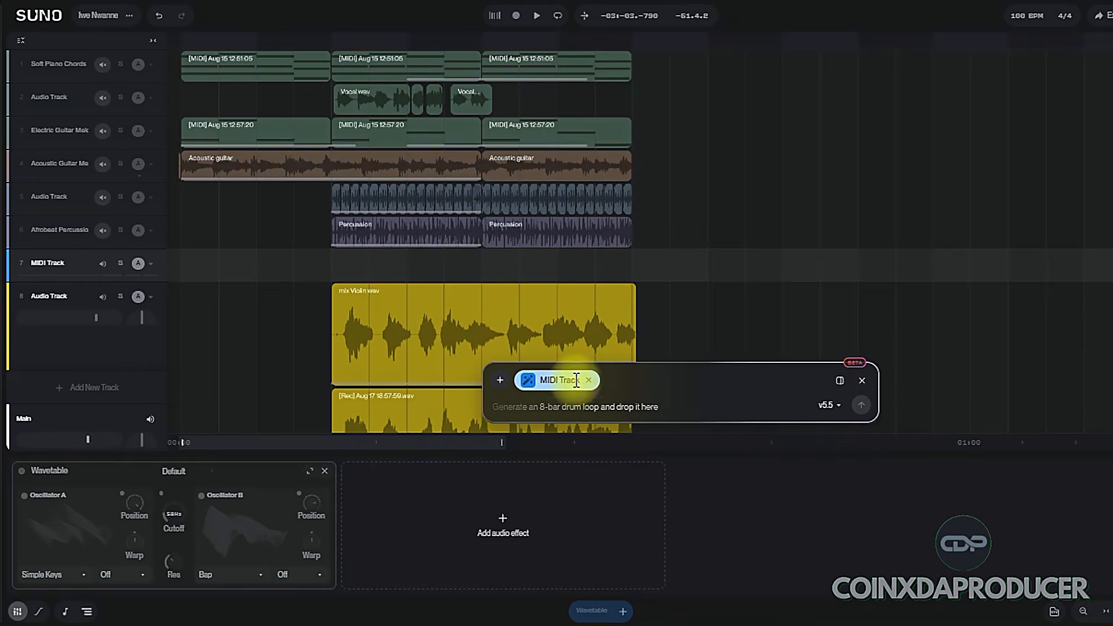
Select the lead vocal audio track and send the prompt "add an afro beat vocal chain to mix this lead vocals to suit the track".
{"action": "scroll", "coordinate": [481, 299], "scroll_direction": "down", "scroll_amount": 2}
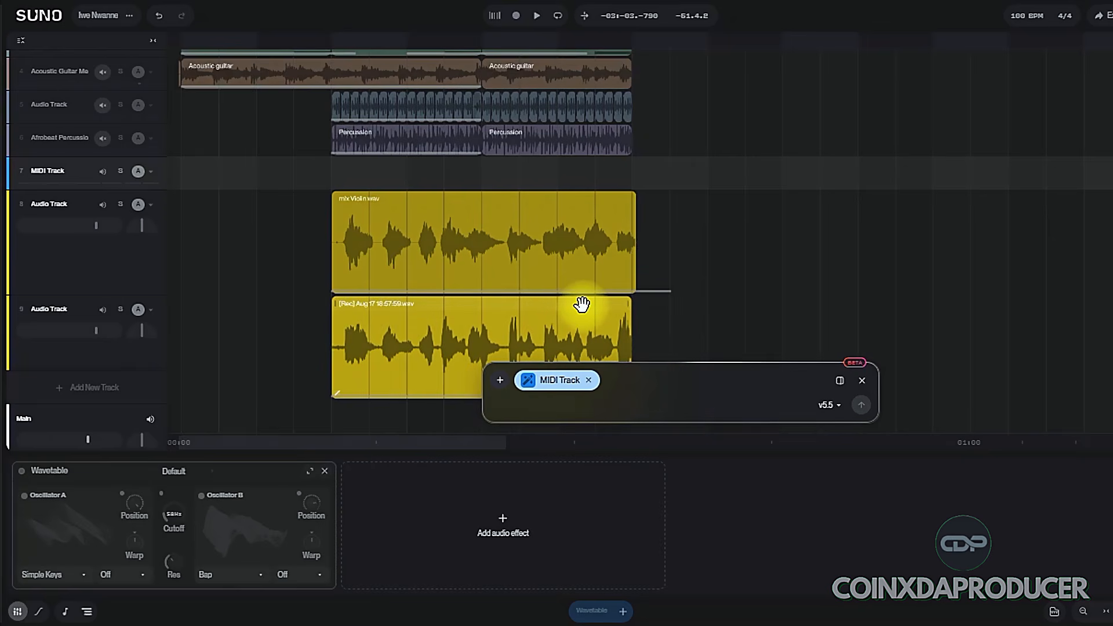
{"action": "scroll", "coordinate": [609, 301], "scroll_direction": "up", "scroll_amount": 3}
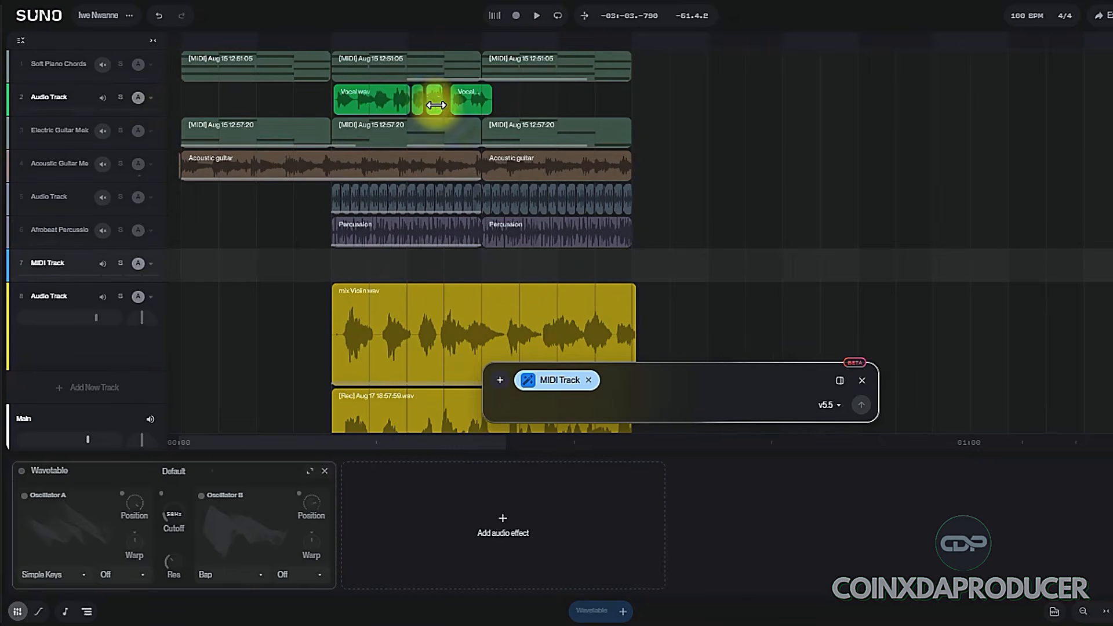
{"action": "left_click", "coordinate": [405, 98]}
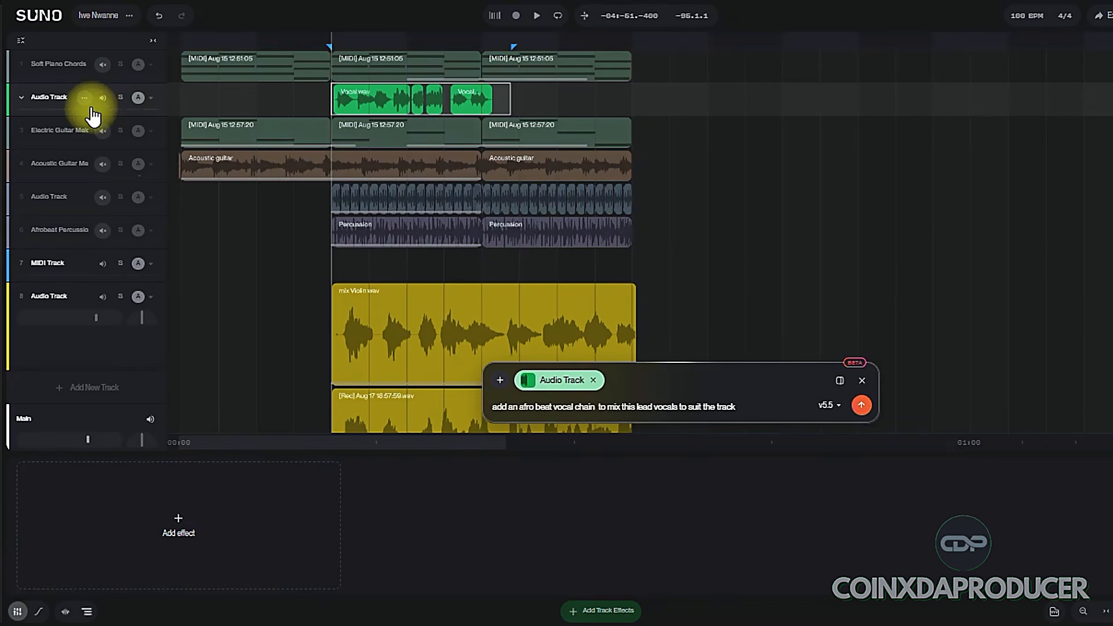
{"action": "left_click", "coordinate": [94, 114]}
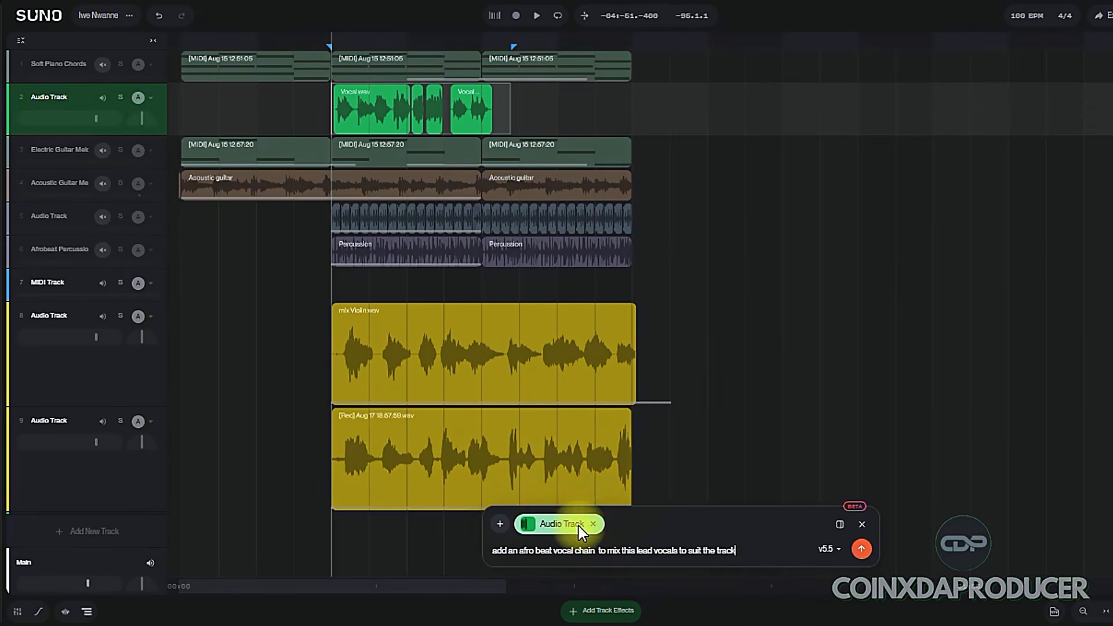
{"action": "left_click", "coordinate": [743, 551]}
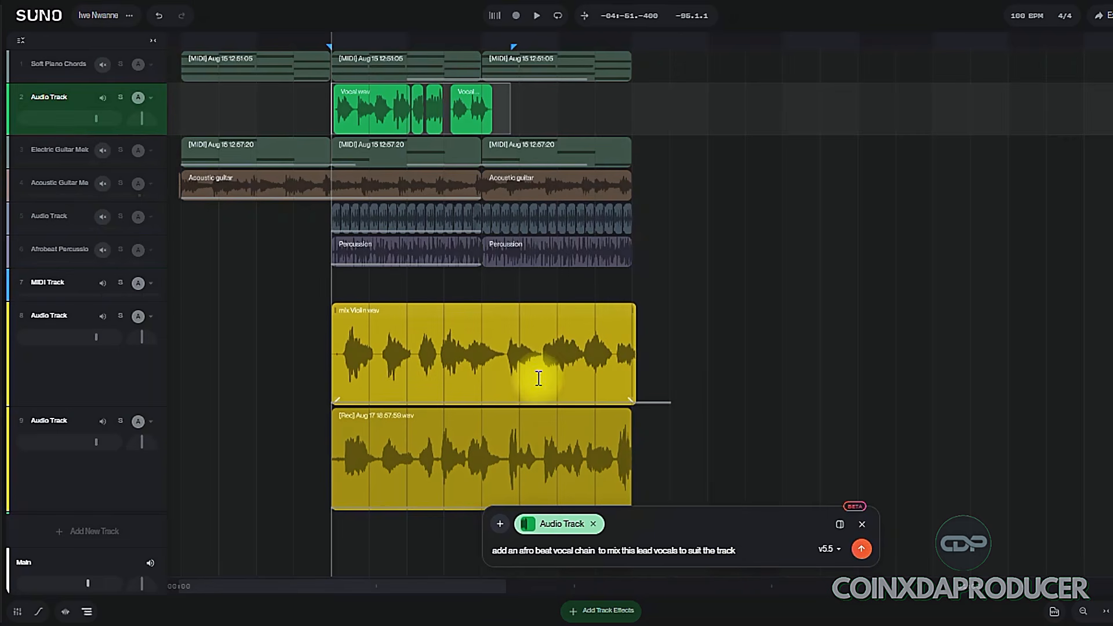
{"action": "left_click", "coordinate": [861, 549]}
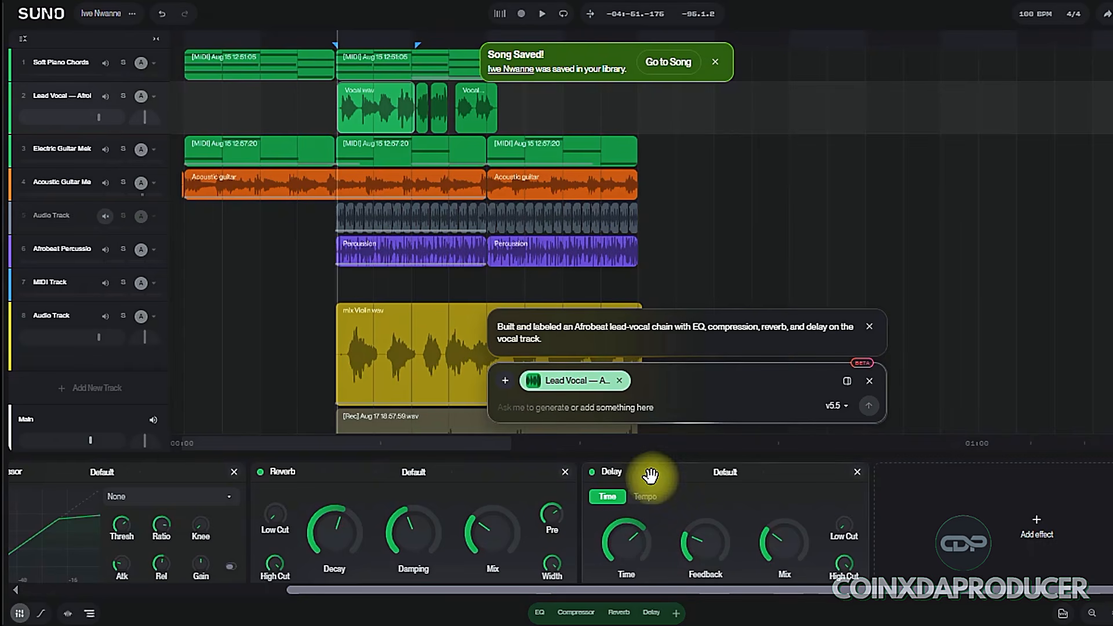
Bypass the Delay, Reverb, Compressor and EQ effects on the lead vocal track.
{"action": "left_click", "coordinate": [593, 473]}
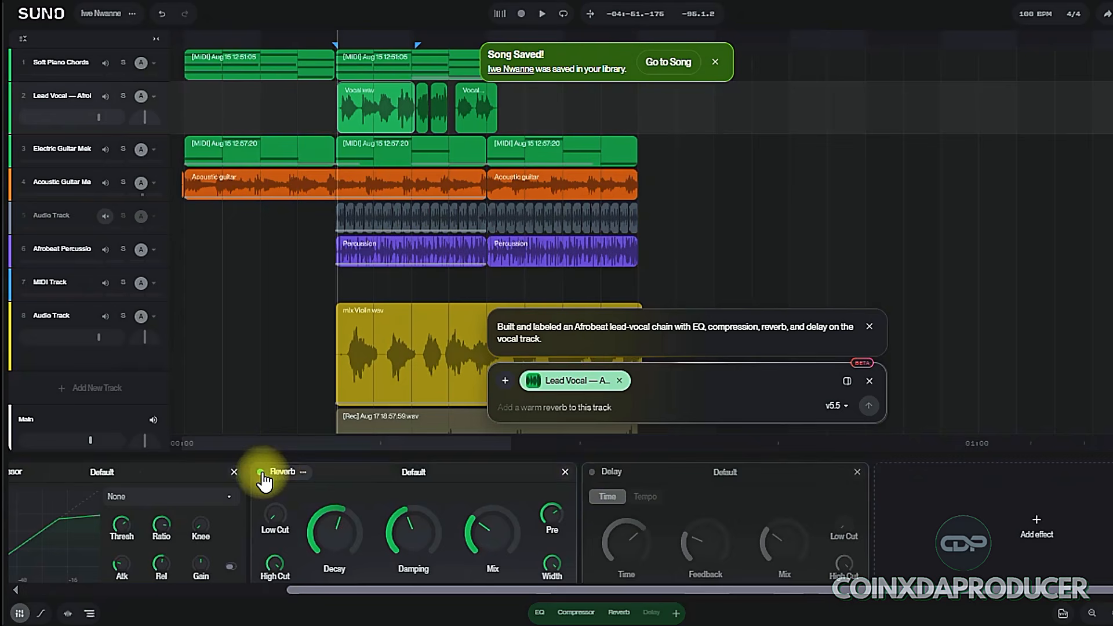
{"action": "left_click", "coordinate": [389, 568]}
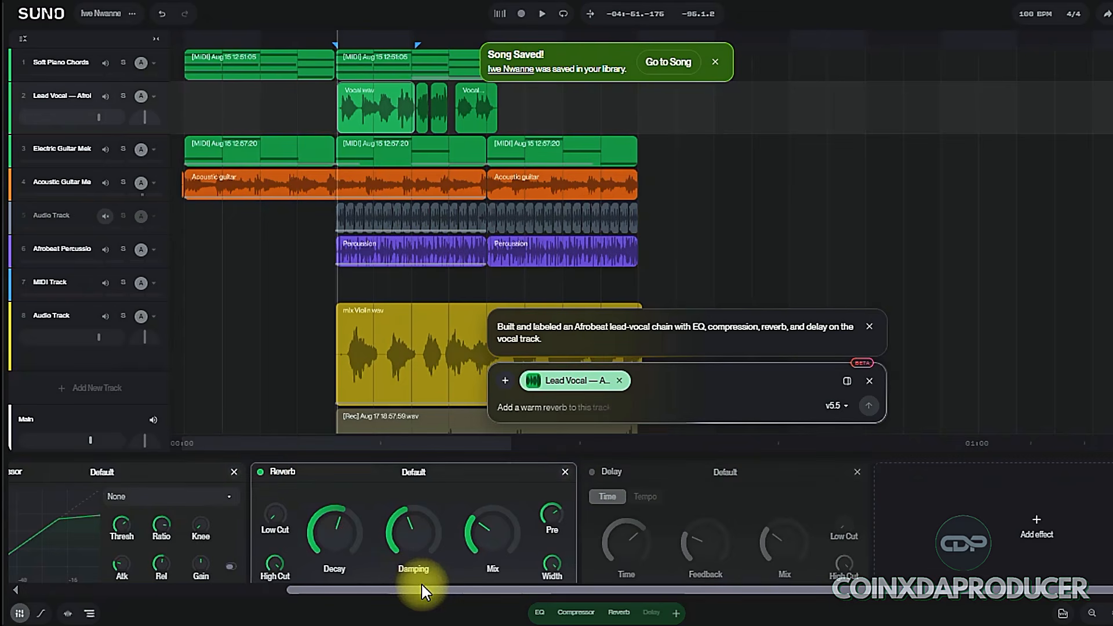
{"action": "left_click_drag", "start_coordinate": [421, 589], "coordinate": [158, 589]}
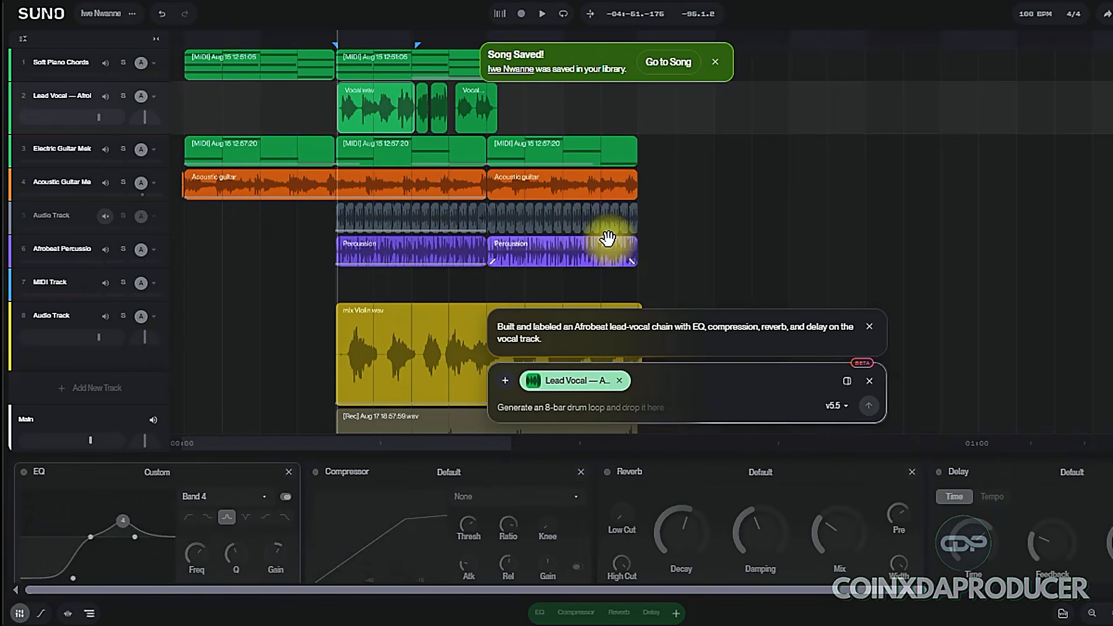
{"action": "scroll", "coordinate": [649, 229], "scroll_direction": "down", "scroll_amount": 5}
{"action": "scroll", "coordinate": [653, 224], "scroll_direction": "up", "scroll_amount": 5}
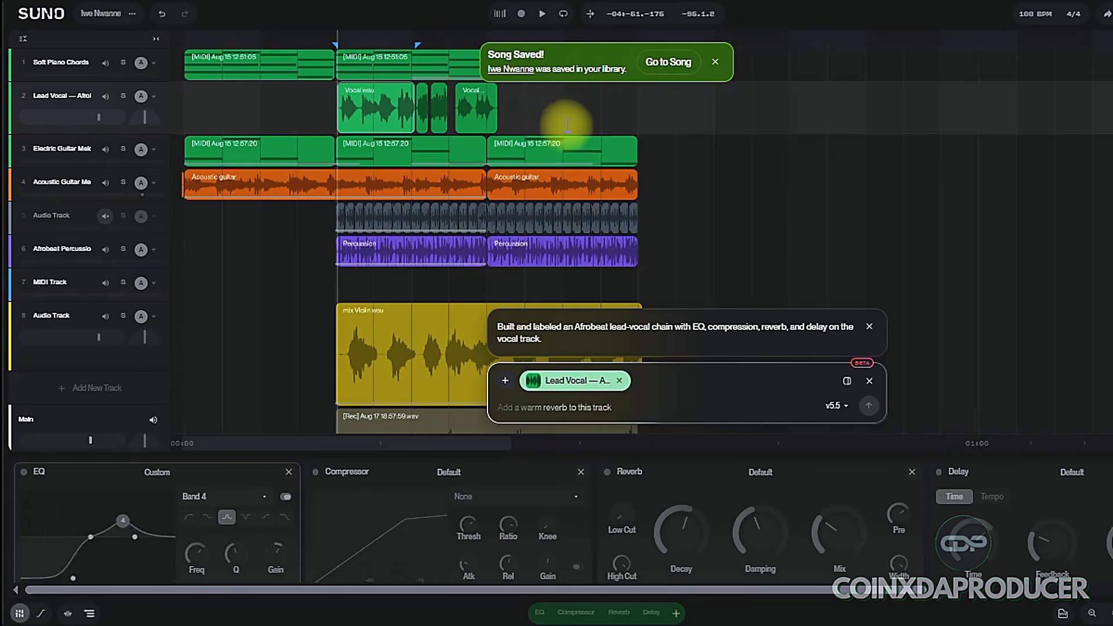
Dismiss the AI assistant's reply and close its prompt box.
{"action": "left_click", "coordinate": [634, 287]}
{"action": "left_click", "coordinate": [869, 327]}
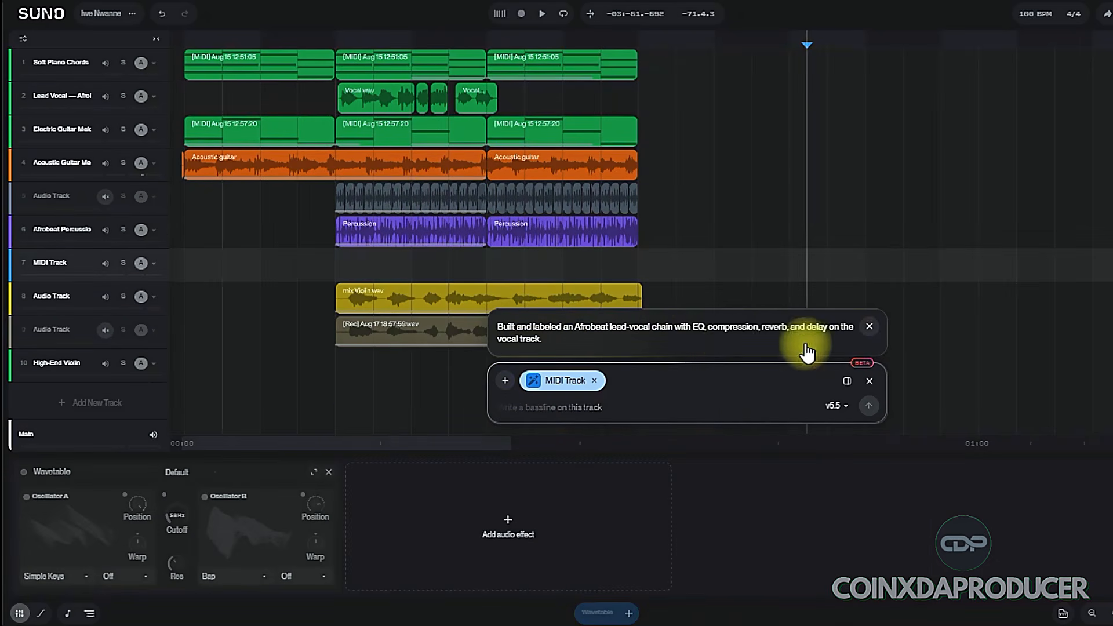
{"action": "left_click", "coordinate": [858, 381]}
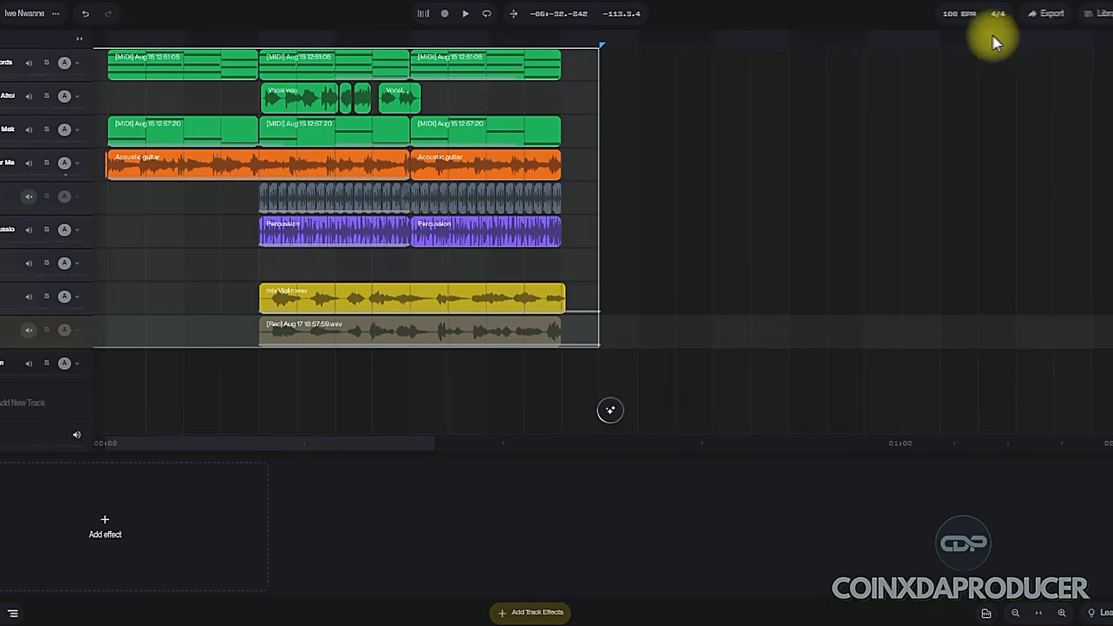
Export the arrangement as a song to the library and open the saved song's page.
{"action": "left_click", "coordinate": [1046, 14]}
{"action": "left_click", "coordinate": [1064, 44]}
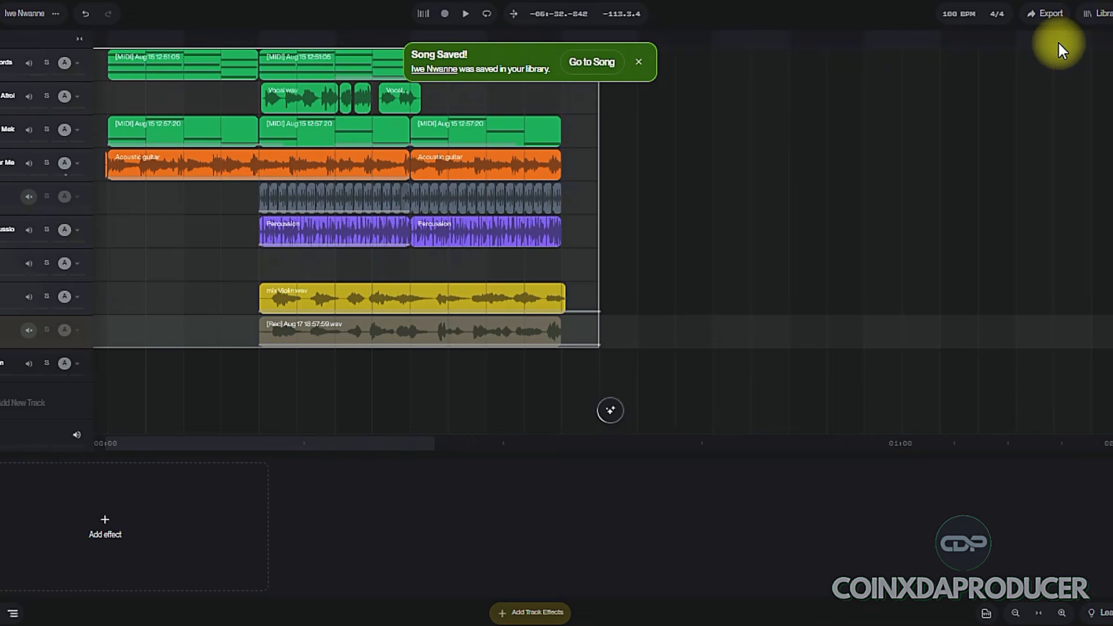
{"action": "left_click", "coordinate": [600, 62]}
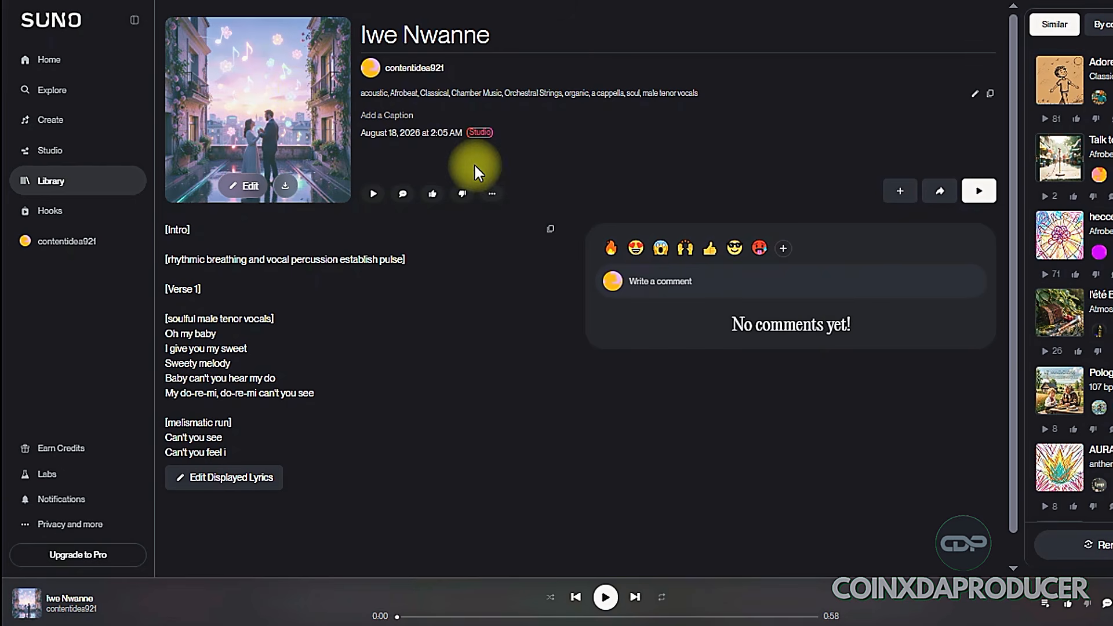
Start a Cover remix of the saved song and dismiss the full-screen lyrics tip.
{"action": "left_click", "coordinate": [492, 197]}
{"action": "mouse_move", "coordinate": [475, 226]}
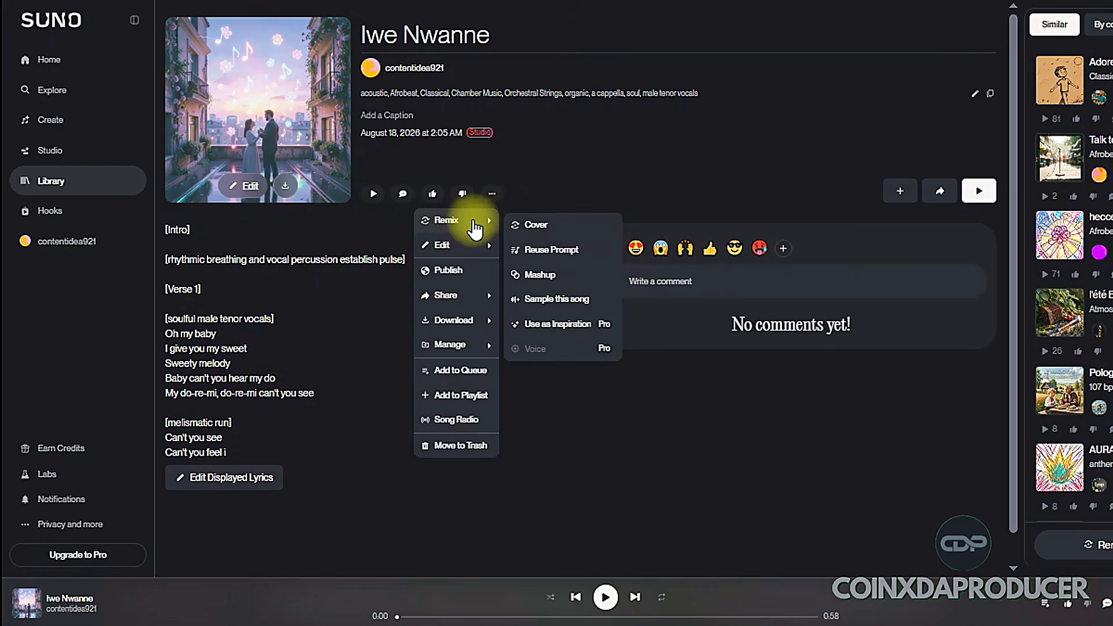
{"action": "left_click", "coordinate": [536, 228]}
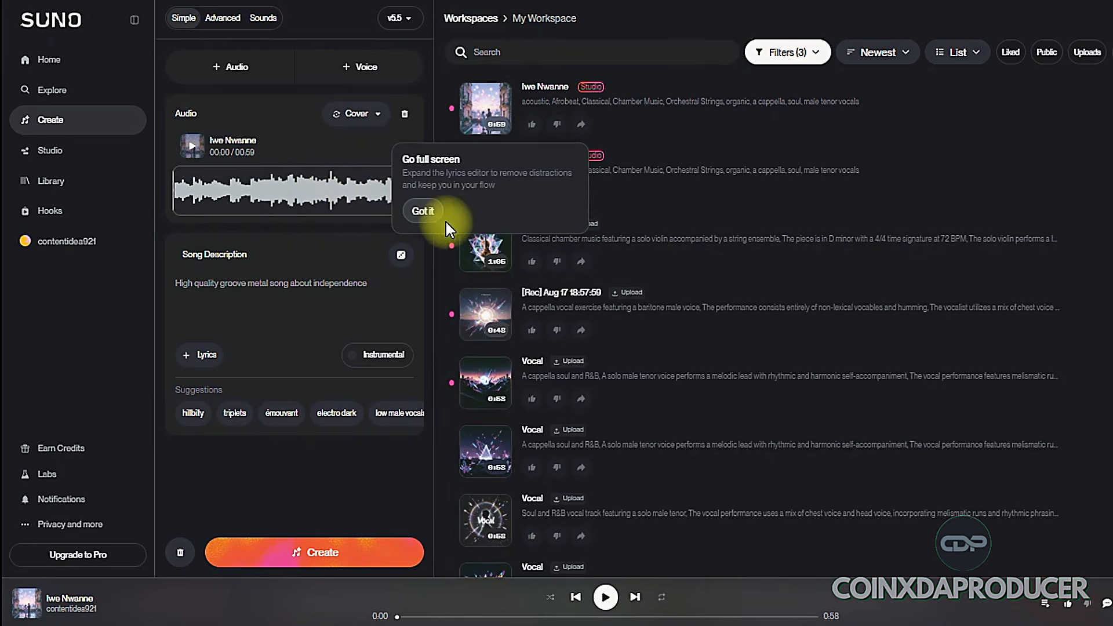
{"action": "left_click", "coordinate": [423, 210]}
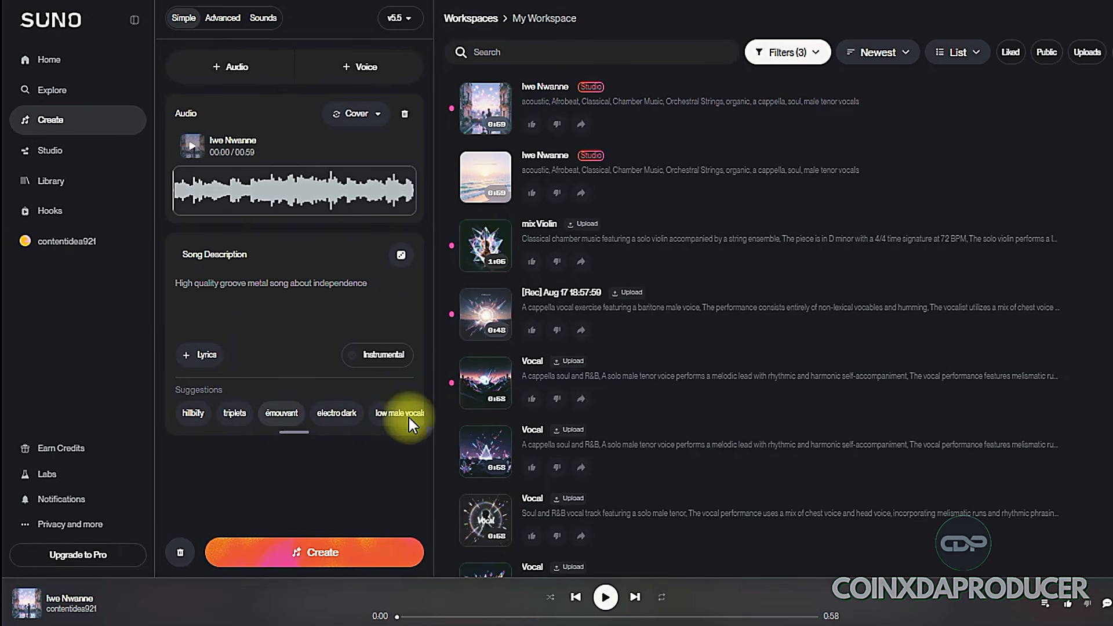
Generate the cover in Advanced mode using the "Oh my baby" lyrics and the style "chill vibe Afrobeat song".
{"action": "left_click", "coordinate": [222, 17]}
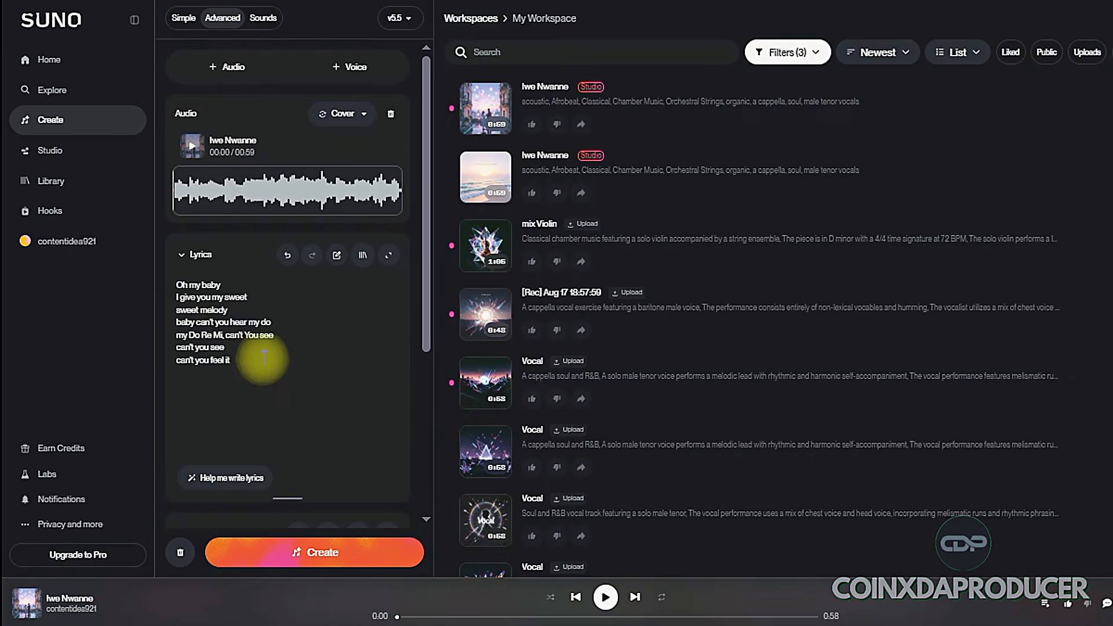
{"action": "scroll", "coordinate": [273, 359], "scroll_direction": "down", "scroll_amount": 5}
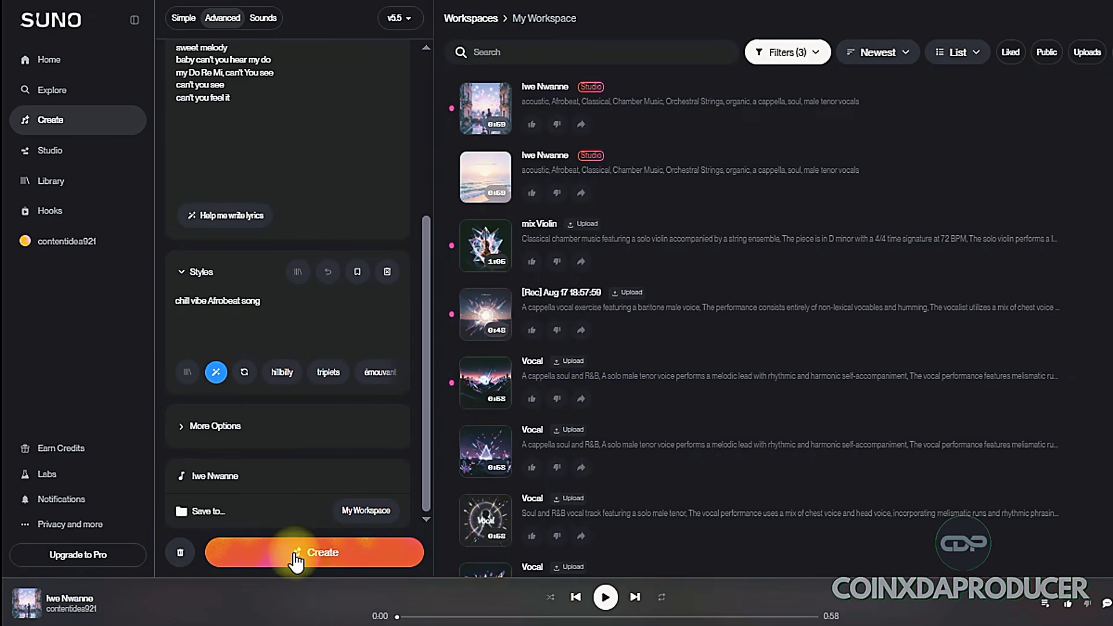
{"action": "left_click", "coordinate": [316, 557]}
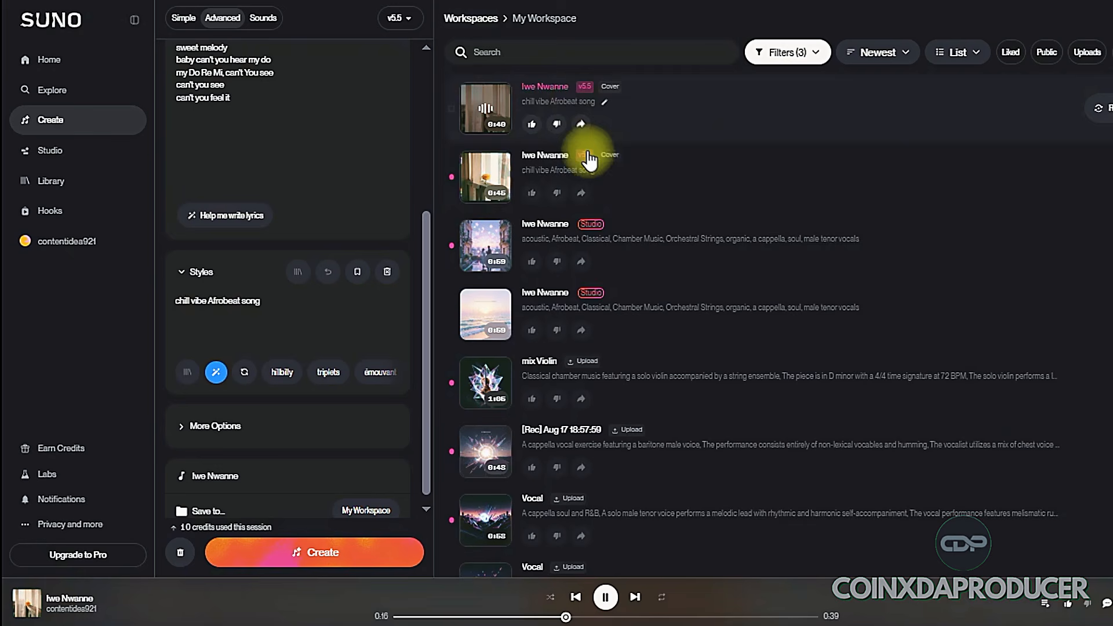
Listen to the second generated cover and pause its playback.
{"action": "left_click", "coordinate": [485, 174]}
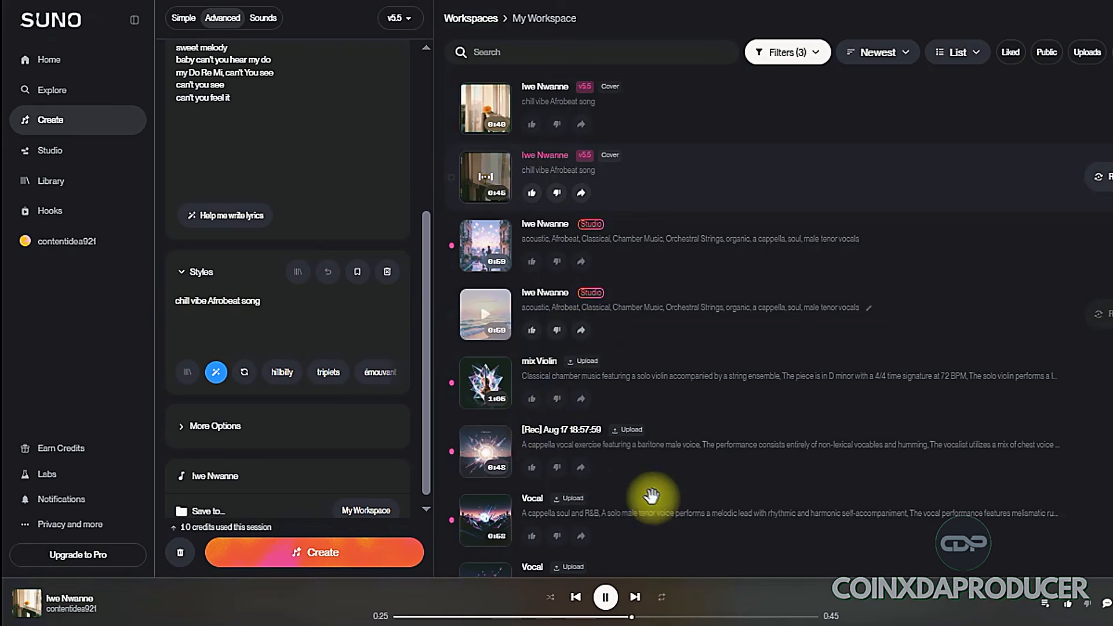
{"action": "left_click", "coordinate": [605, 597]}
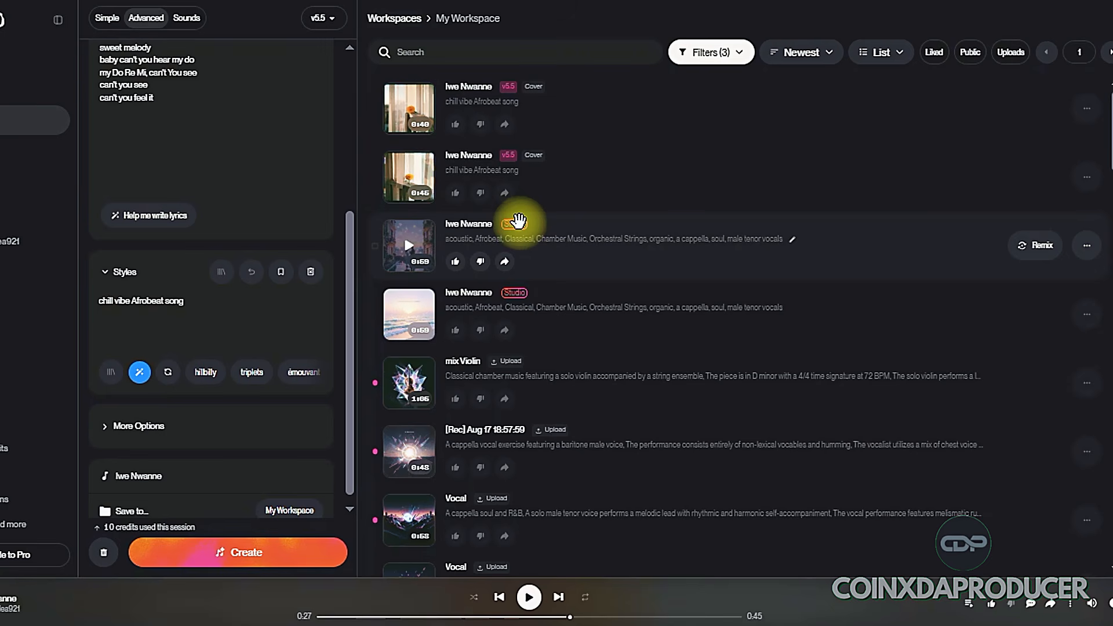
Open the stem and MIDI extraction dialog for the first generated cover.
{"action": "left_click", "coordinate": [1086, 177]}
{"action": "left_click", "coordinate": [1068, 116]}
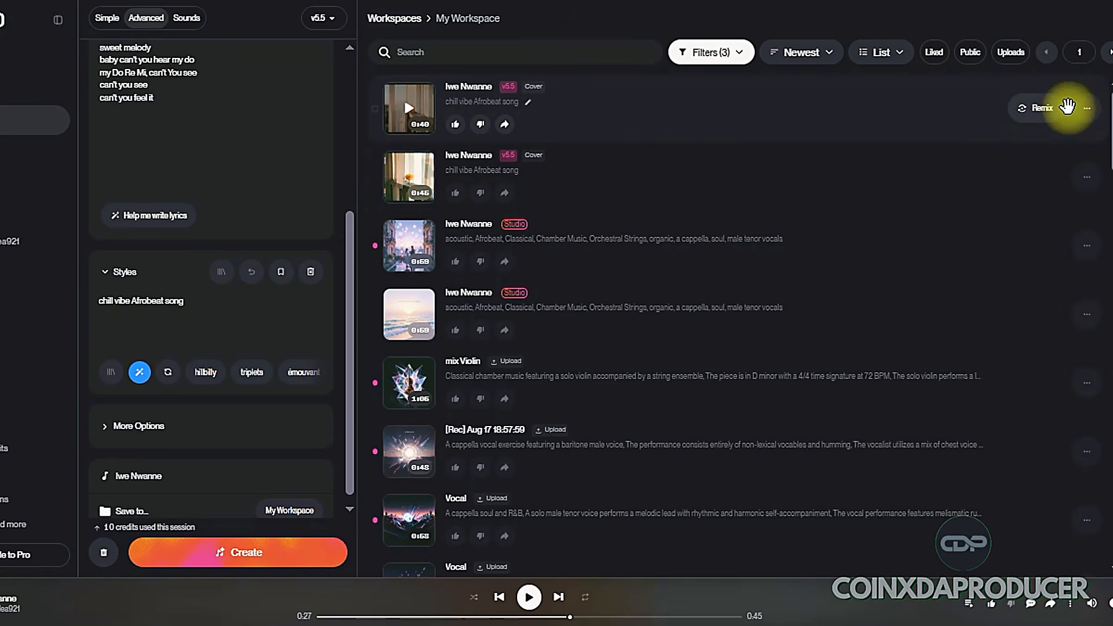
{"action": "left_click", "coordinate": [1087, 108]}
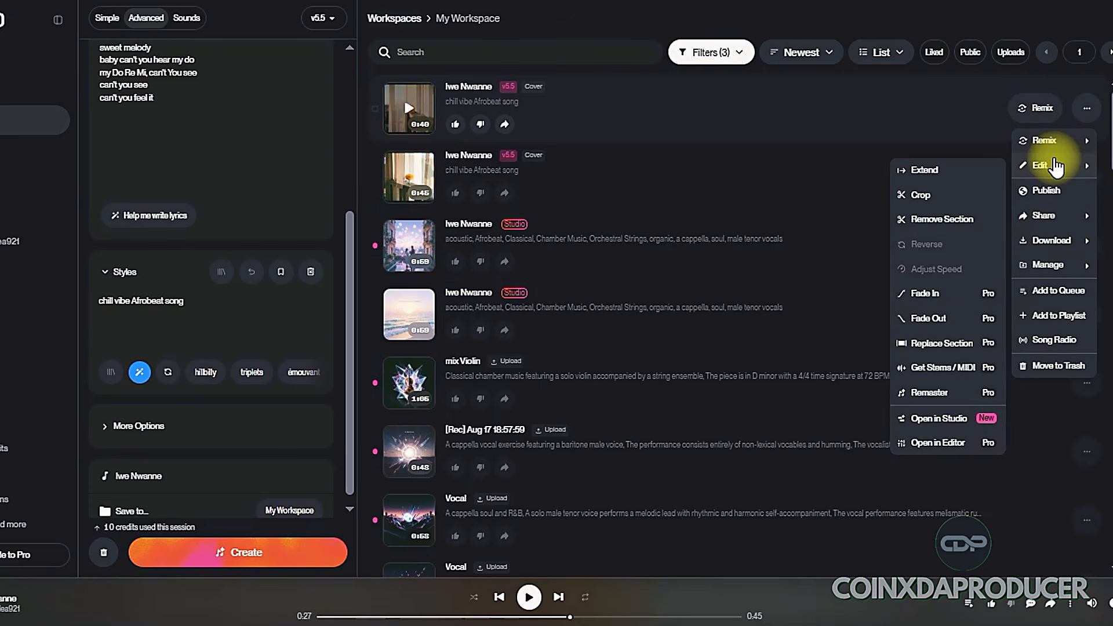
{"action": "left_click", "coordinate": [1055, 167]}
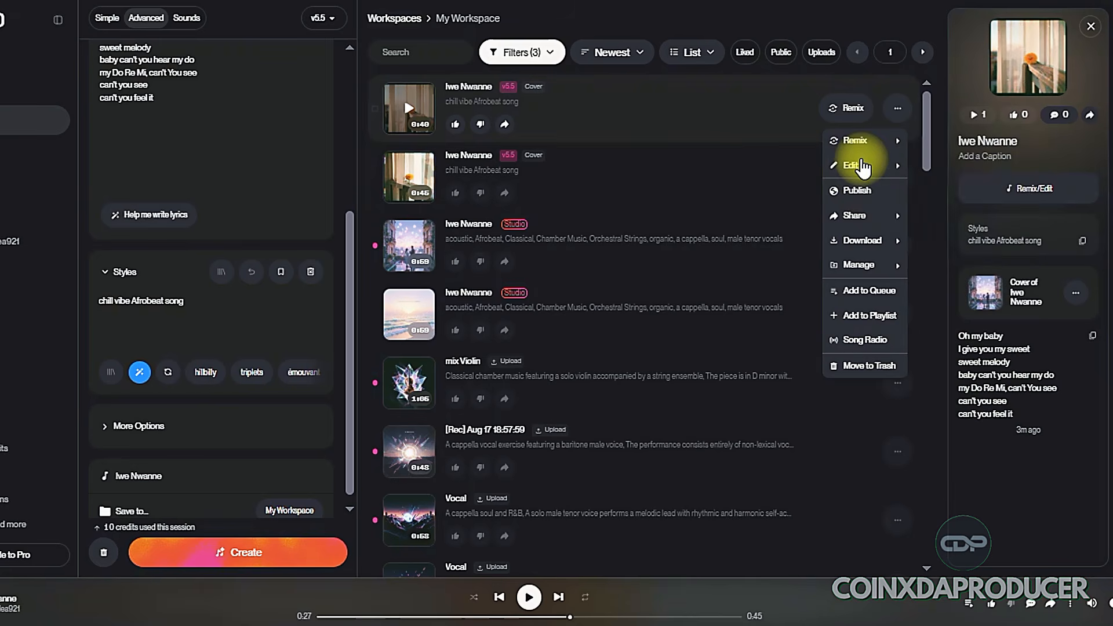
{"action": "mouse_move", "coordinate": [865, 169]}
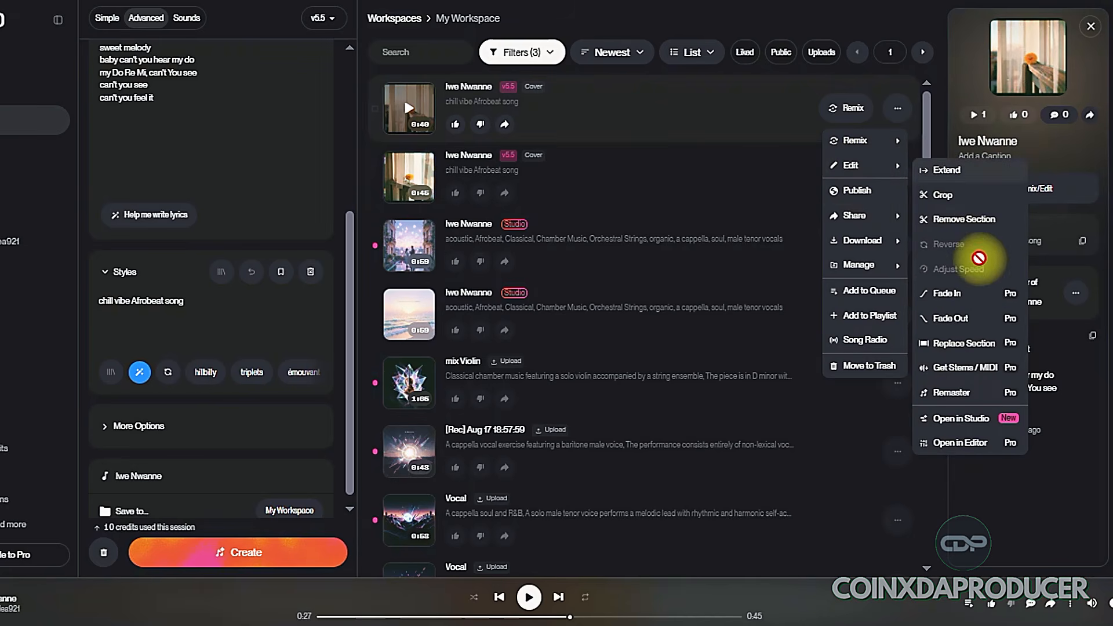
{"action": "left_click", "coordinate": [1009, 342]}
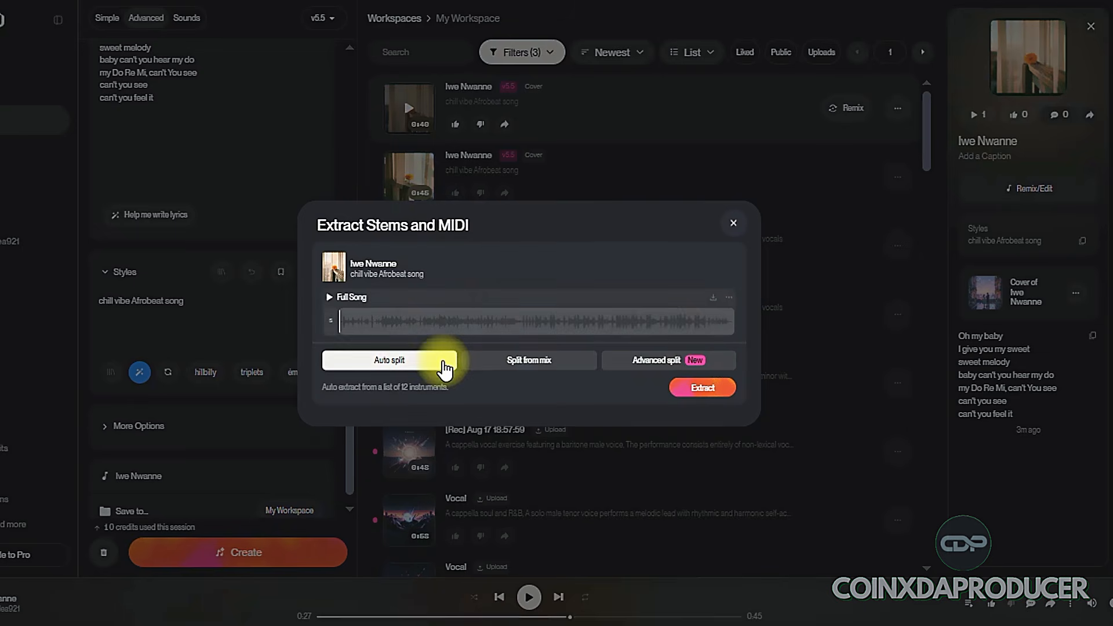
Switch the extraction to Advanced split, view the list of instruments and try to extract.
{"action": "left_click", "coordinate": [654, 369]}
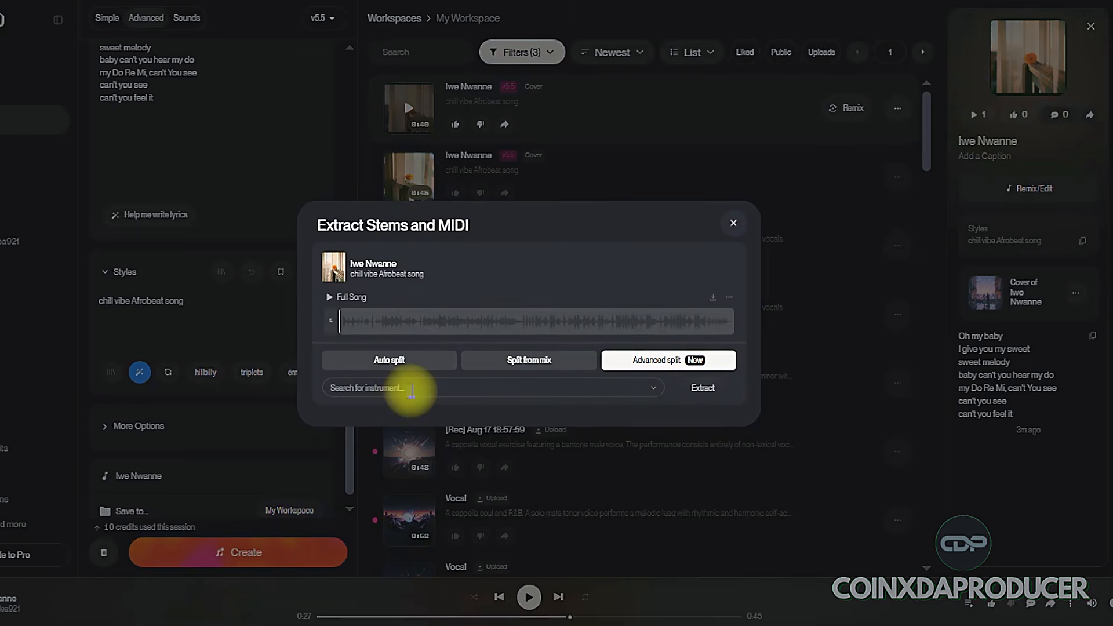
{"action": "left_click", "coordinate": [454, 375]}
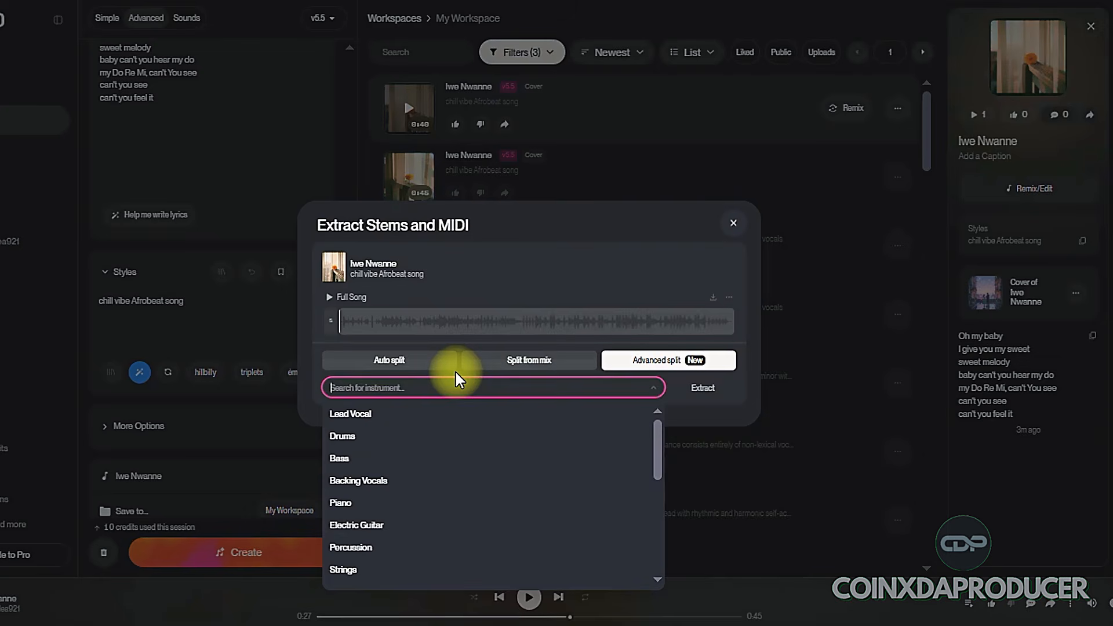
{"action": "left_click", "coordinate": [719, 392]}
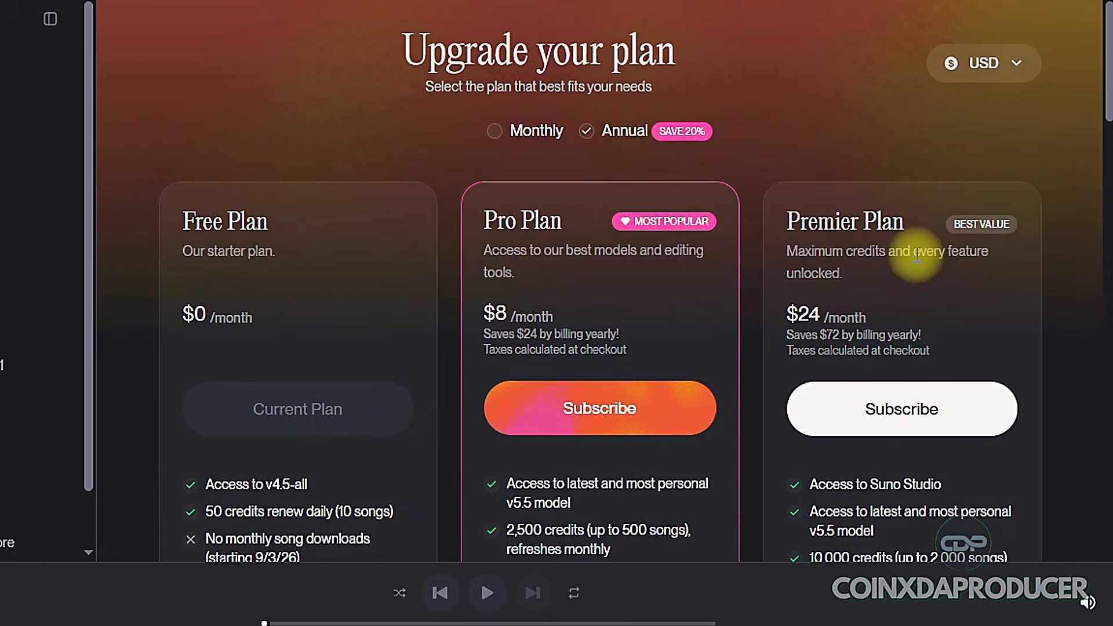
Compare the annual prices and included features of the Free, Pro and Premier plans.
{"action": "scroll", "coordinate": [918, 258], "scroll_direction": "down", "scroll_amount": 3}
{"action": "scroll", "coordinate": [916, 255], "scroll_direction": "up", "scroll_amount": 3}
{"action": "left_click_drag", "start_coordinate": [486, 319], "coordinate": [566, 315]}
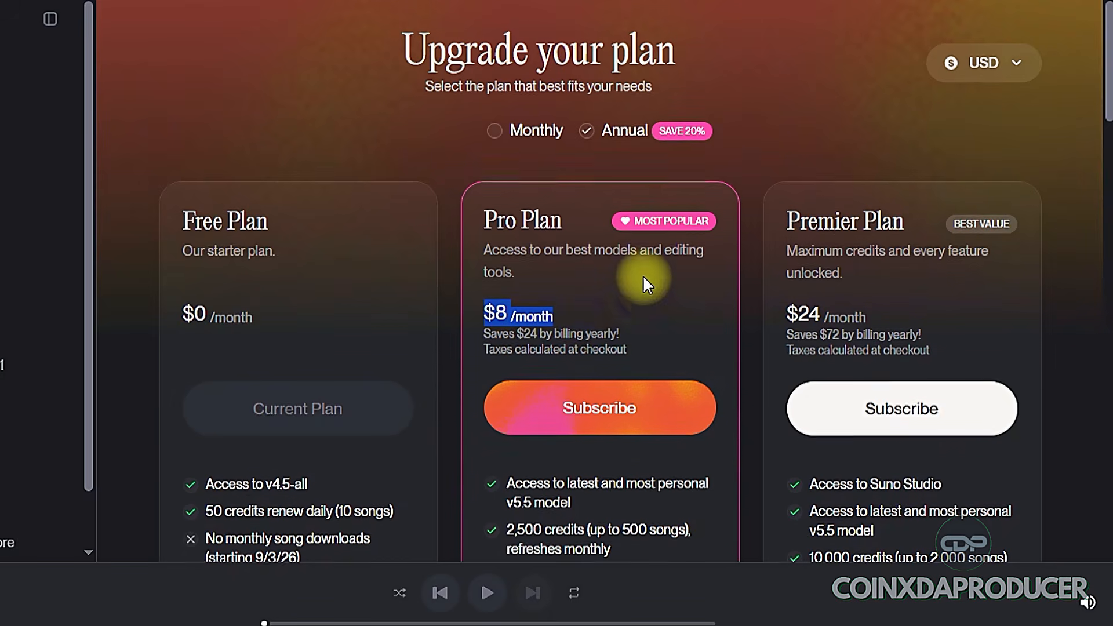
{"action": "scroll", "coordinate": [642, 276], "scroll_direction": "down", "scroll_amount": 2}
{"action": "left_click_drag", "start_coordinate": [783, 219], "coordinate": [866, 214]}
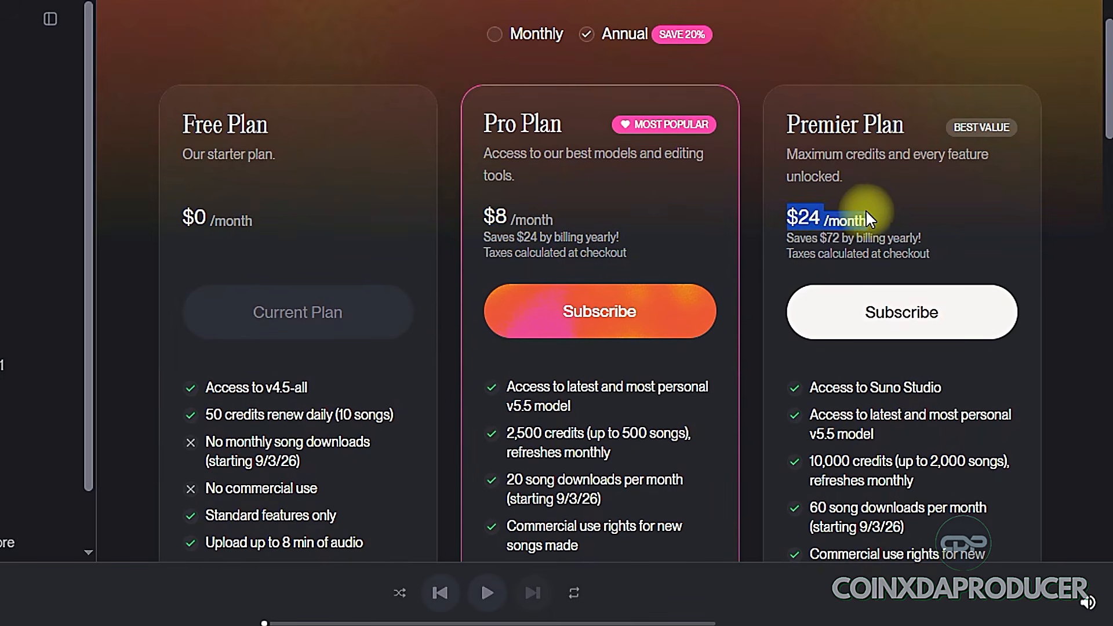
{"action": "left_click", "coordinate": [786, 116]}
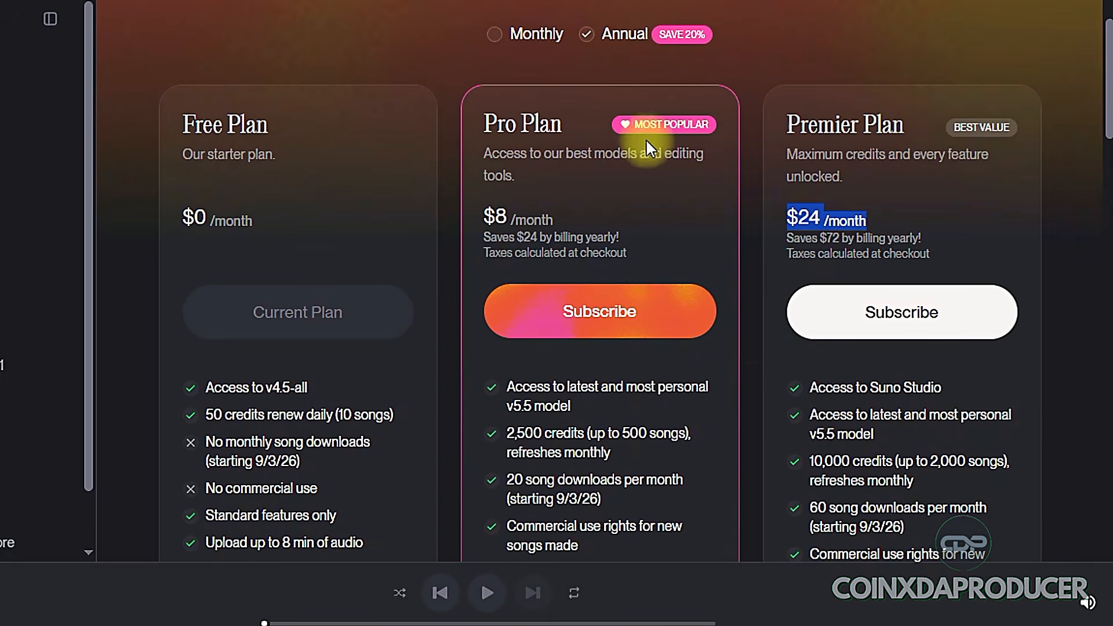
{"action": "scroll", "coordinate": [648, 258], "scroll_direction": "down", "scroll_amount": 6}
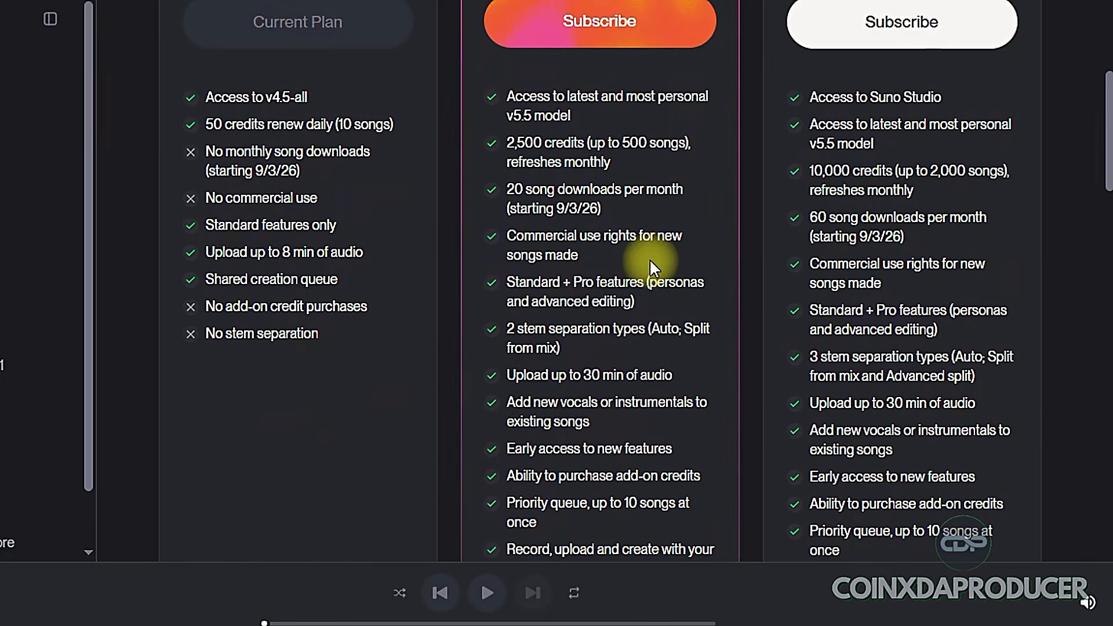